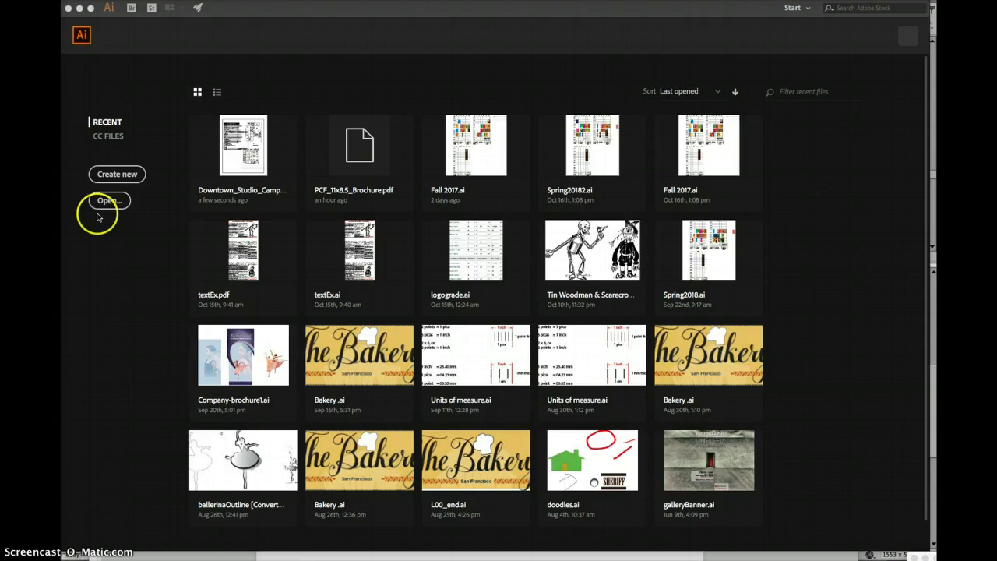
Step: Create a new Print-profile document with two landscape Letter artboards, units in inches, and a 0.125 in bleed on all sides
{"action": "left_click", "coordinate": [121, 173]}
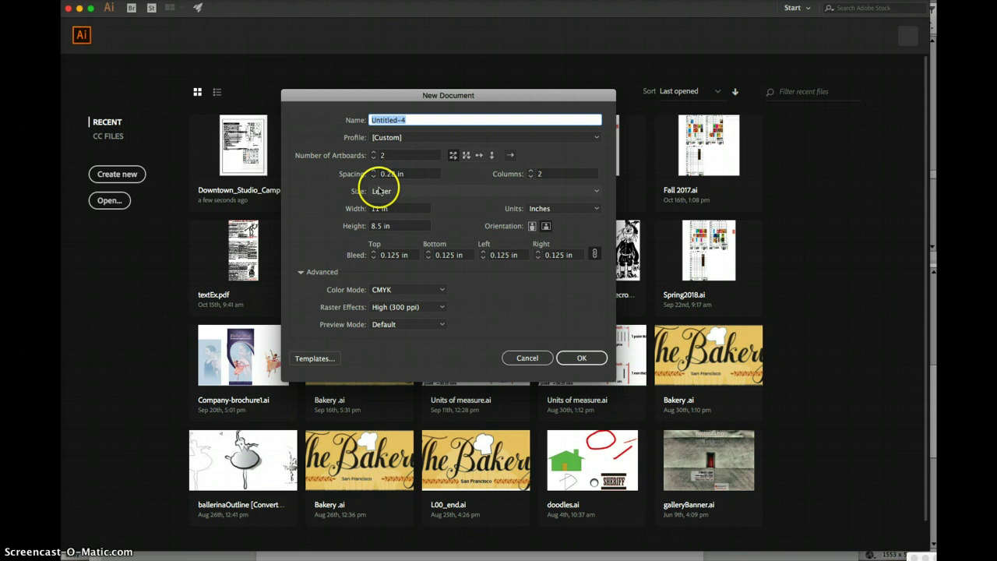
{"action": "left_click", "coordinate": [388, 141]}
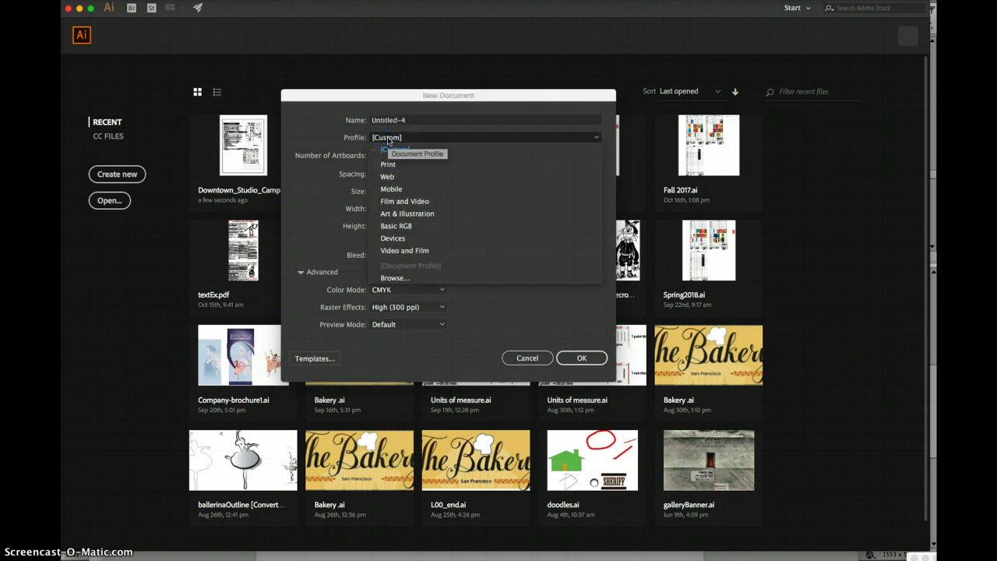
{"action": "left_click", "coordinate": [390, 162]}
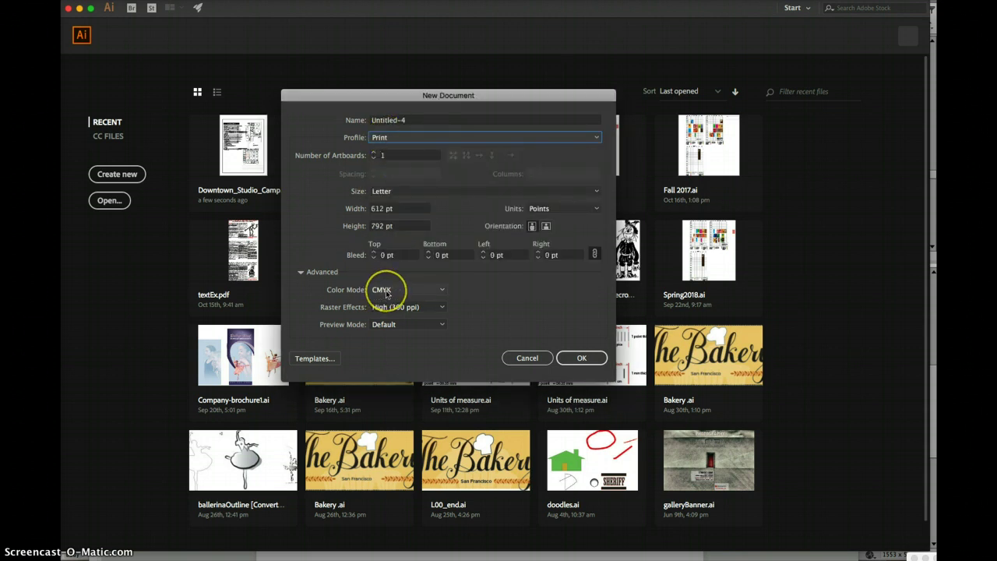
{"action": "left_click", "coordinate": [373, 153]}
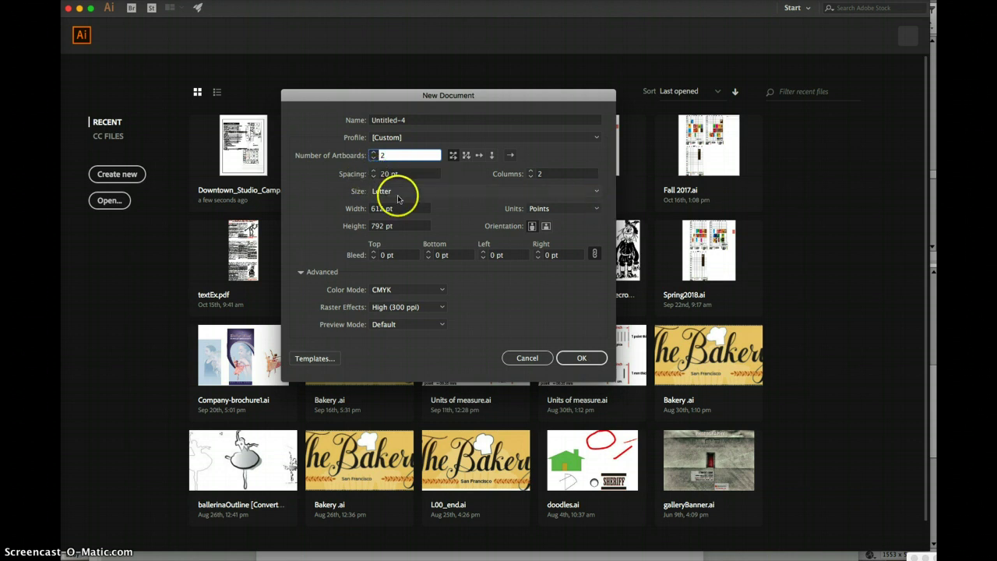
{"action": "left_click", "coordinate": [558, 209]}
{"action": "left_click", "coordinate": [548, 246]}
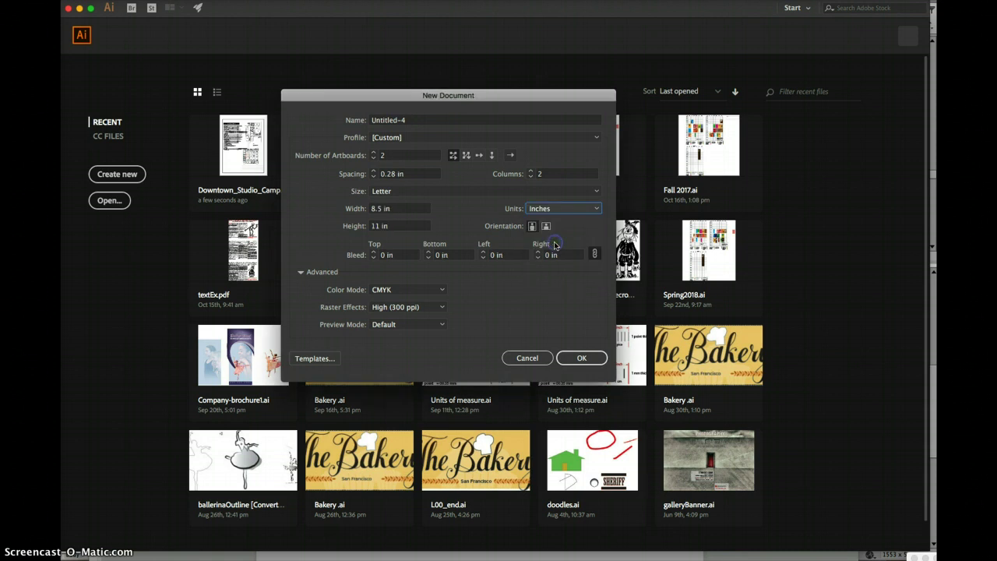
{"action": "left_click", "coordinate": [546, 227]}
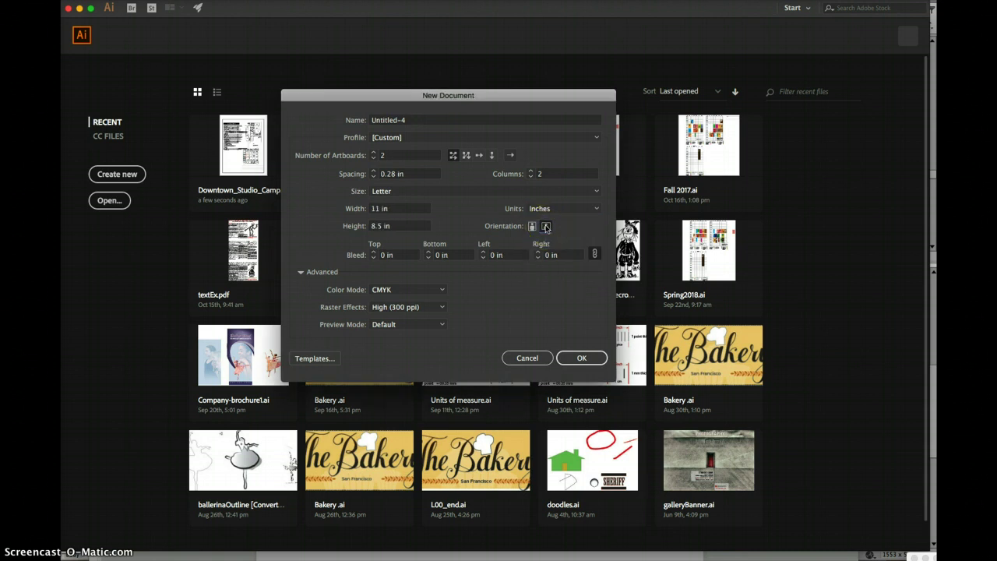
{"action": "left_click", "coordinate": [373, 254]}
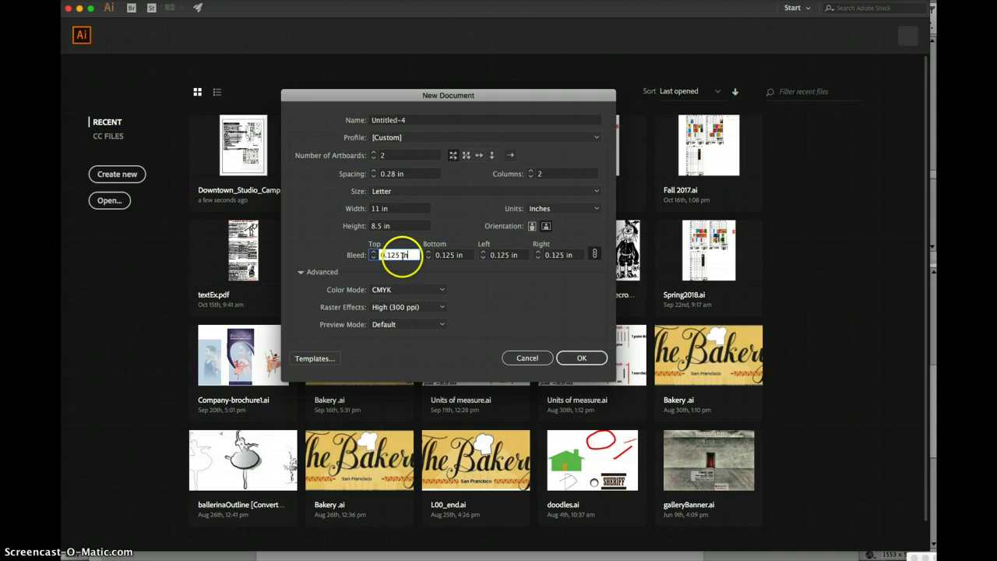
{"action": "left_click", "coordinate": [398, 255]}
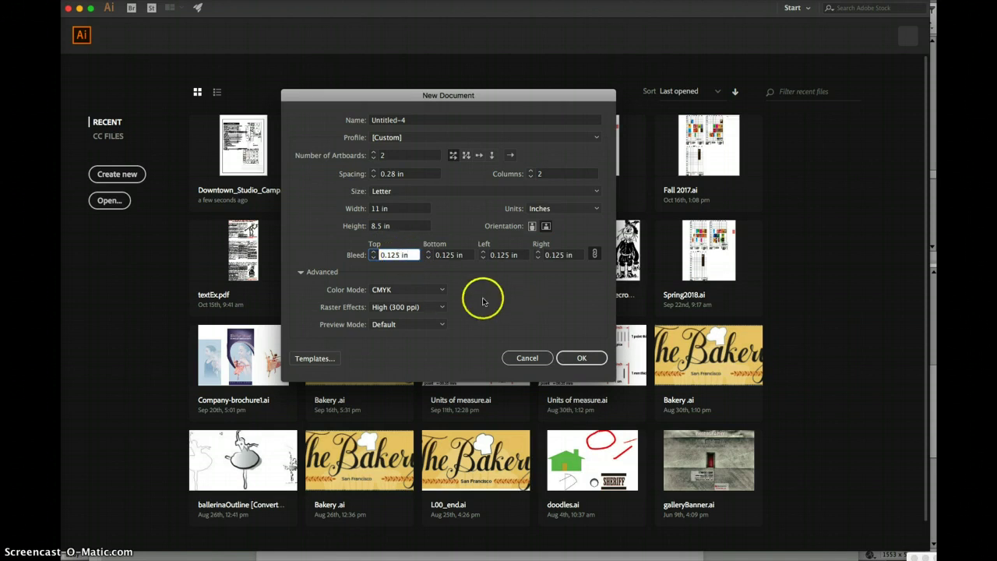
{"action": "left_click", "coordinate": [582, 358]}
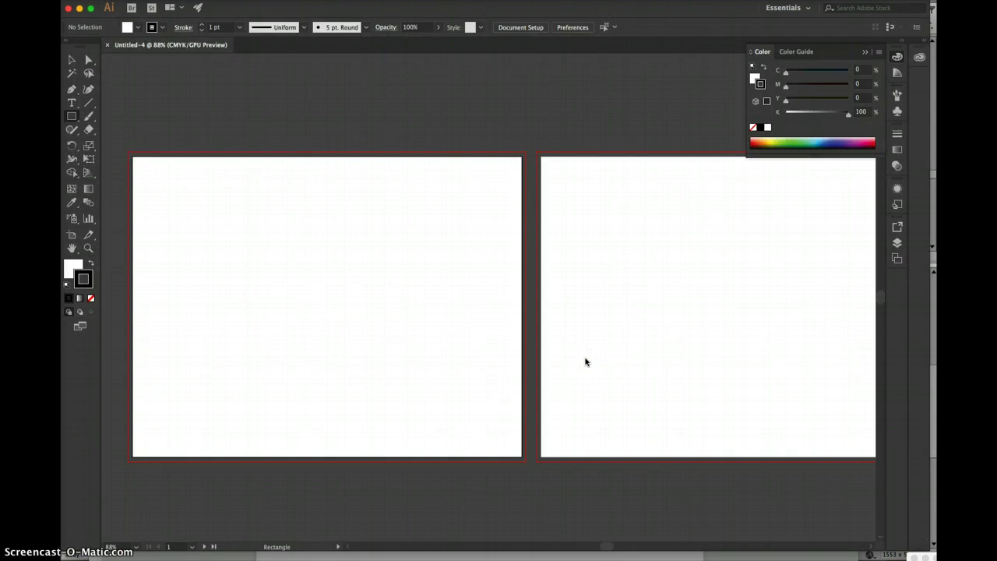
Step: Open page 1 of PCF_11x8.5_Brochure.pdf from the Downloads folder, accepting the outlining of some text
{"action": "left_click", "coordinate": [394, 205]}
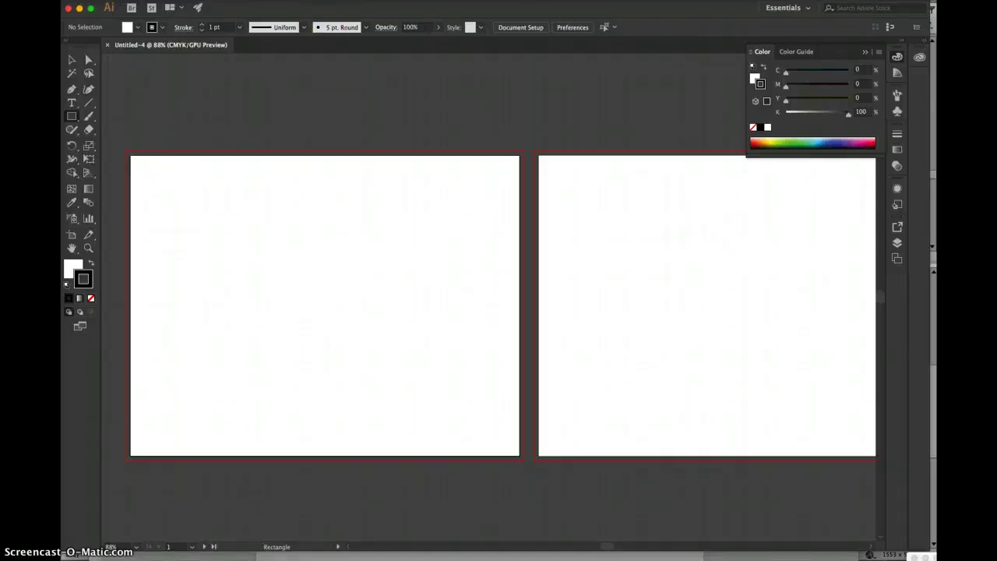
{"action": "left_click", "coordinate": [135, 0]}
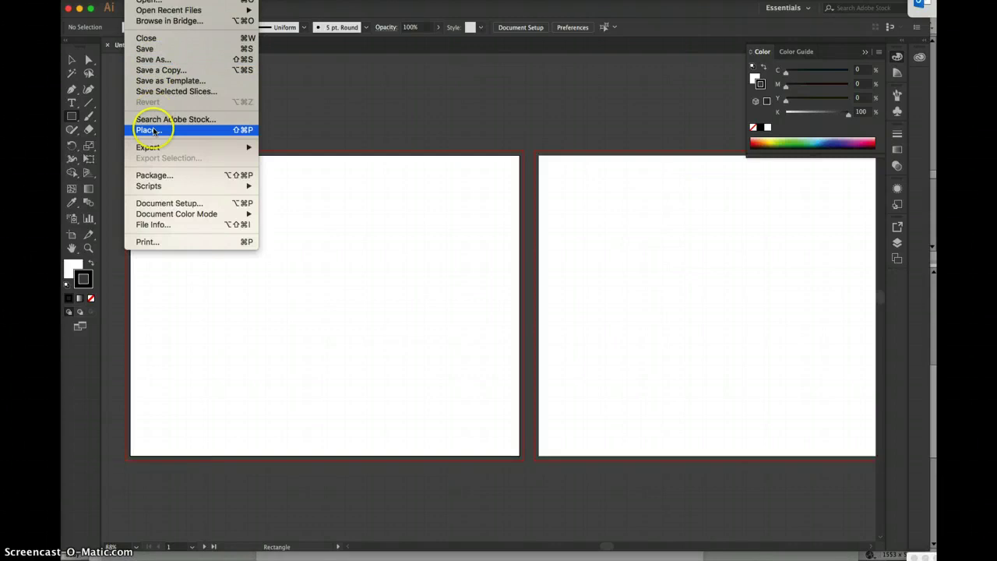
{"action": "left_click", "coordinate": [156, 3]}
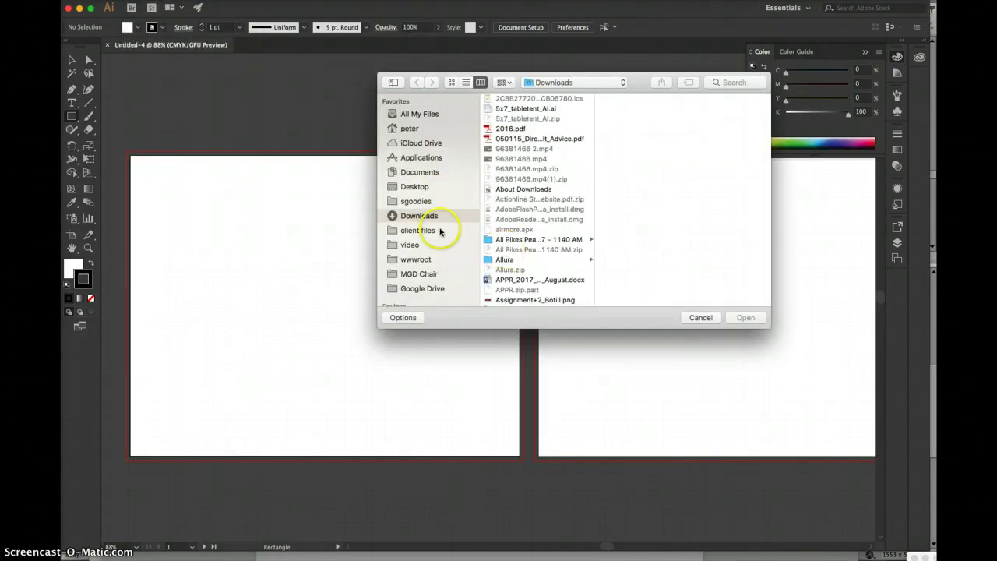
{"action": "scroll", "coordinate": [534, 218], "scroll_direction": "down", "scroll_amount": 10}
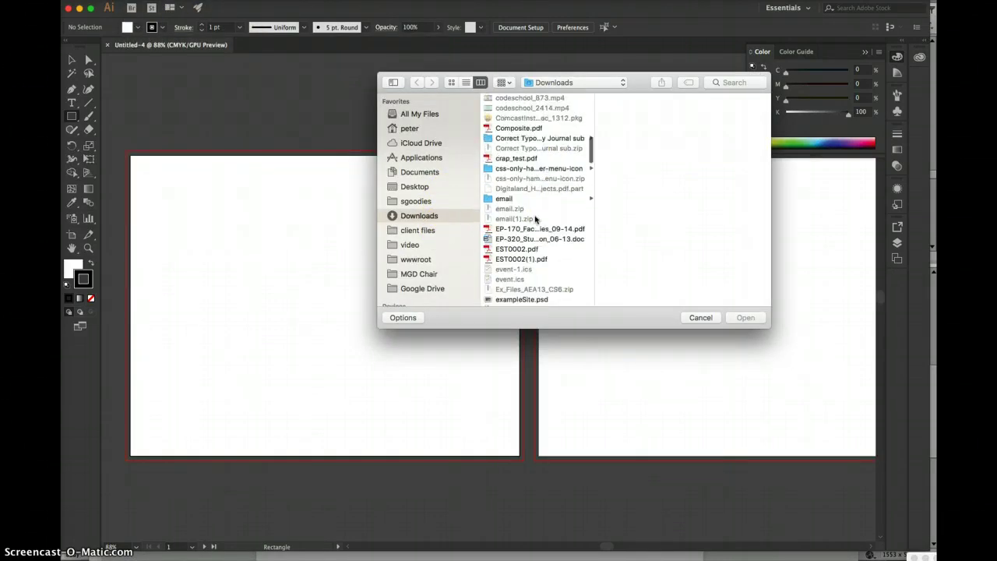
{"action": "scroll", "coordinate": [535, 219], "scroll_direction": "down", "scroll_amount": 15}
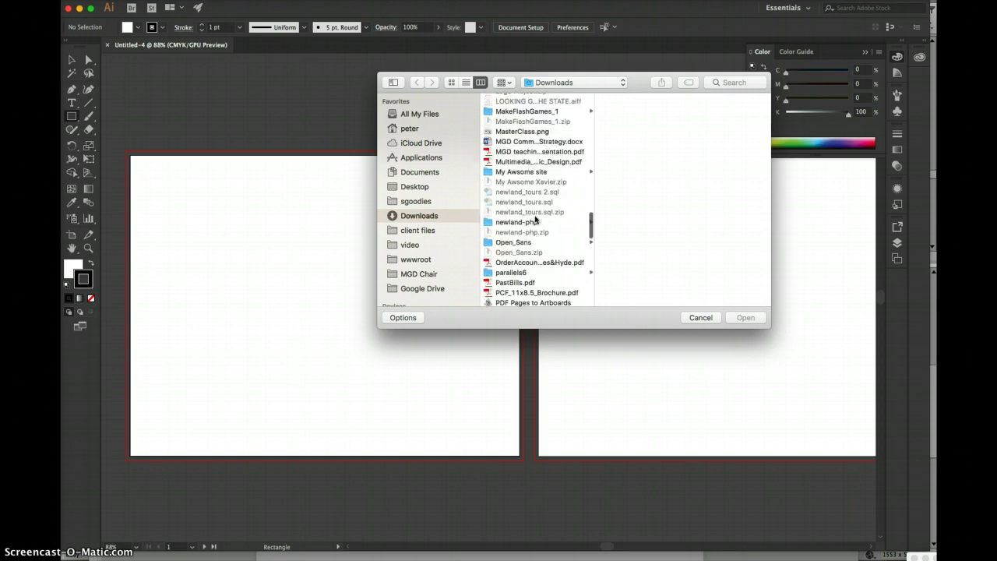
{"action": "scroll", "coordinate": [535, 218], "scroll_direction": "down", "scroll_amount": 3}
{"action": "left_click", "coordinate": [534, 231]}
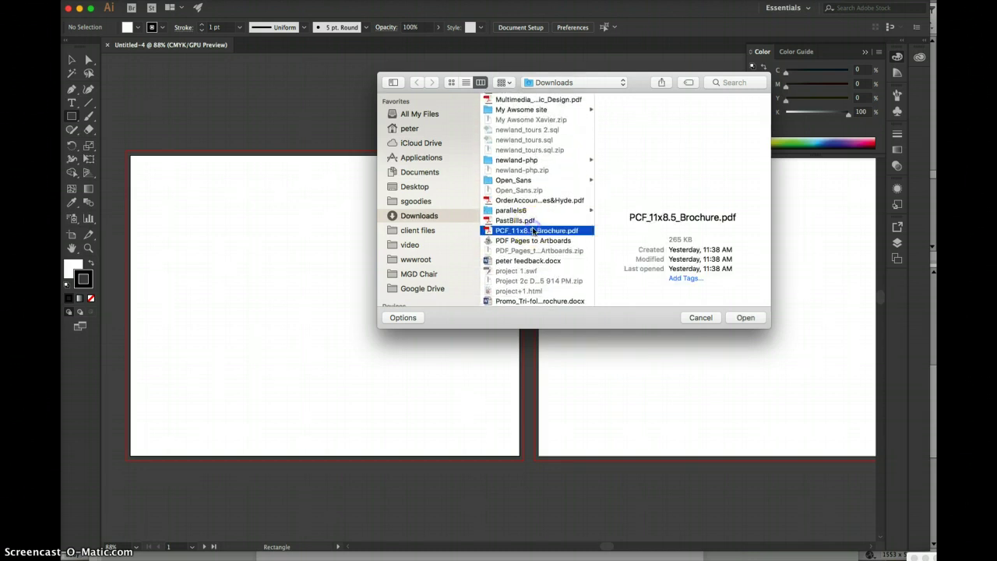
{"action": "left_click", "coordinate": [533, 231]}
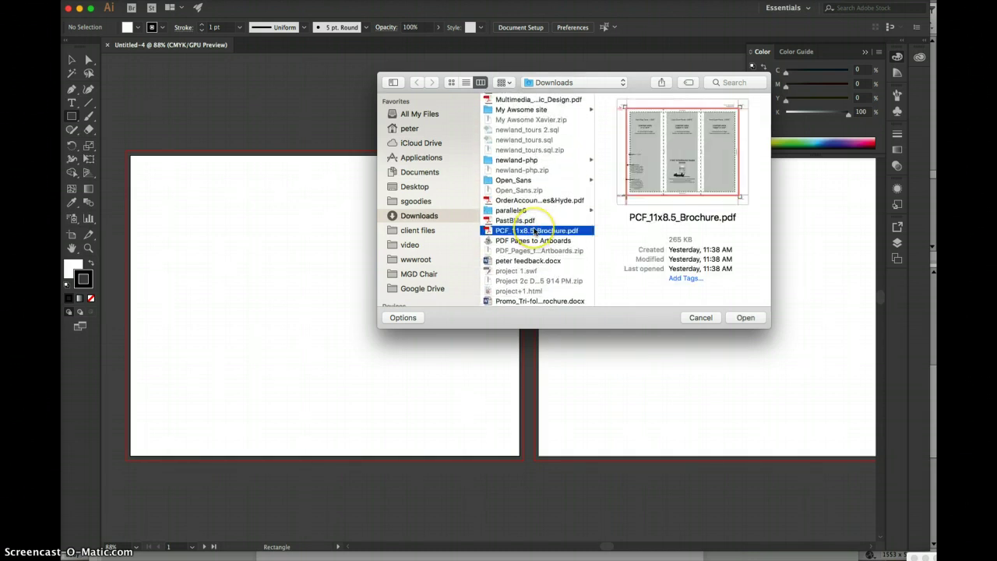
{"action": "left_click", "coordinate": [745, 317]}
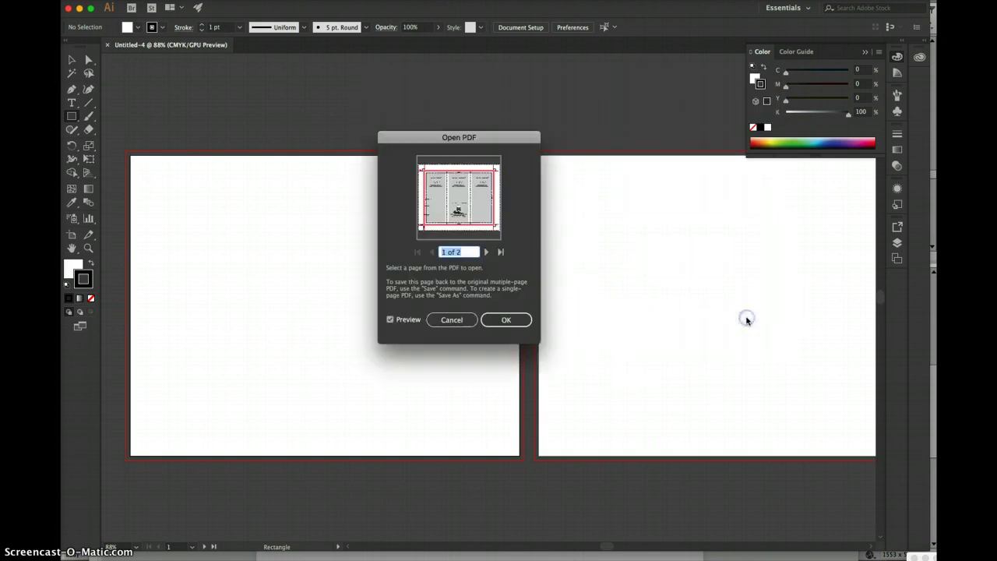
{"action": "left_click_drag", "start_coordinate": [448, 139], "coordinate": [359, 136]}
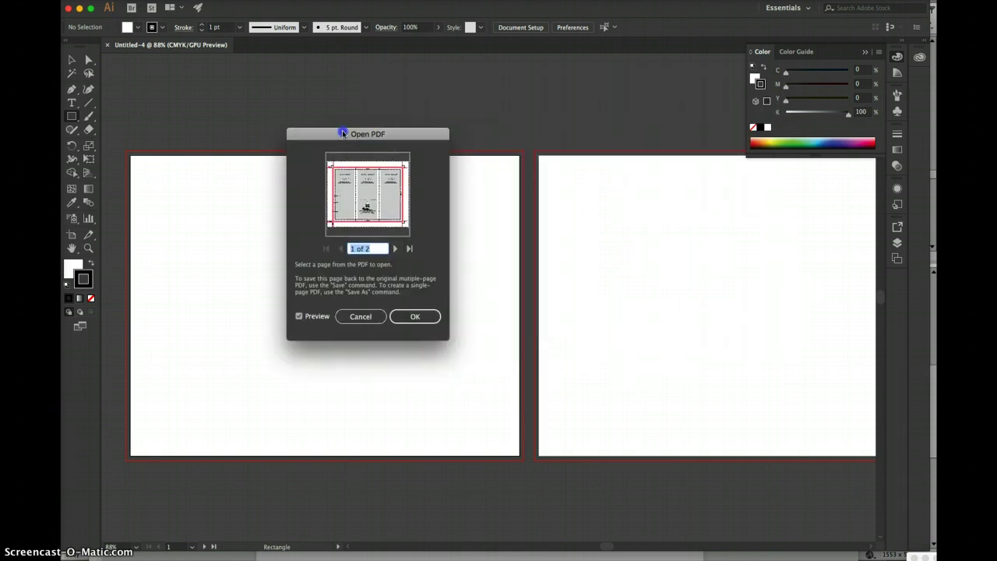
{"action": "left_click", "coordinate": [367, 247]}
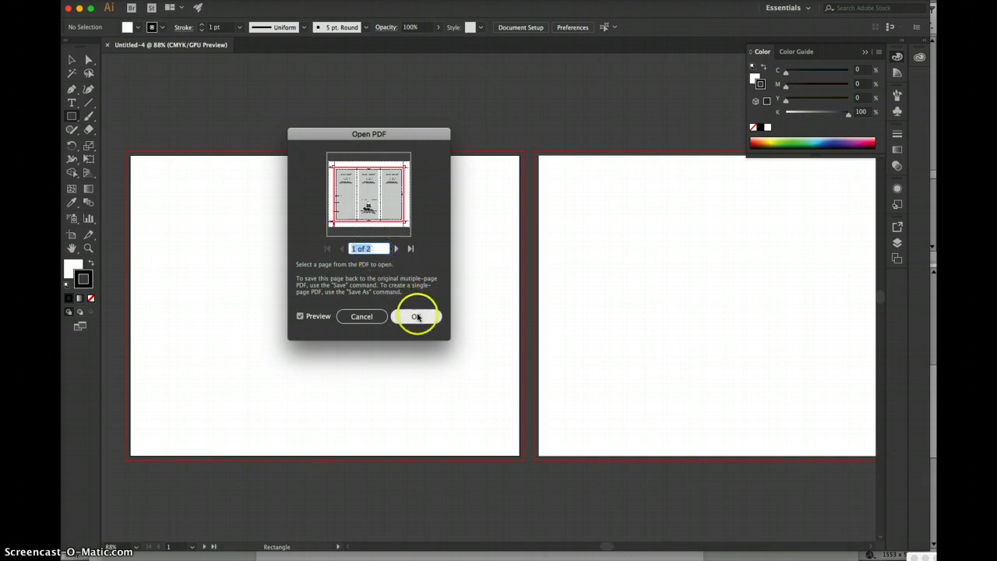
{"action": "left_click", "coordinate": [416, 316]}
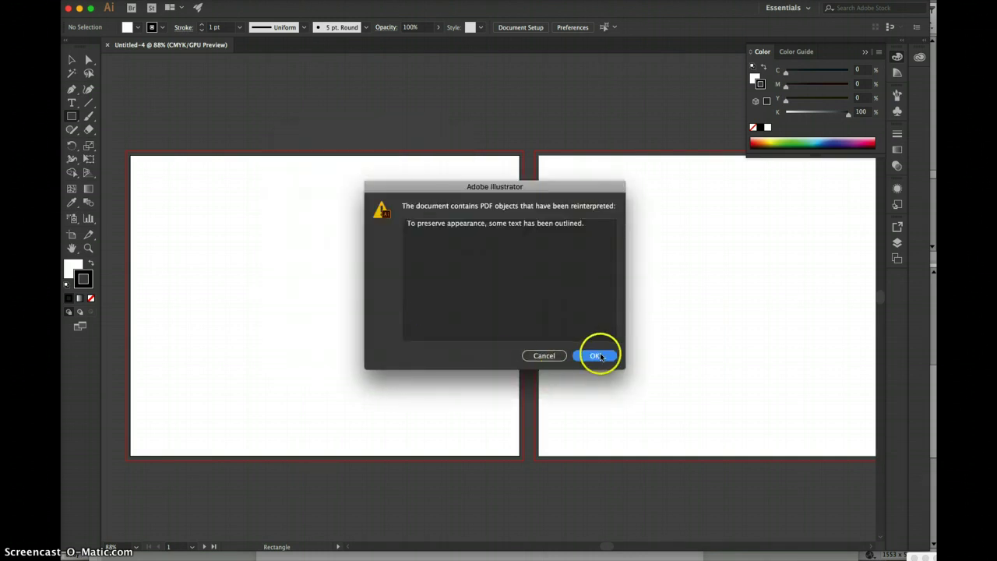
{"action": "left_click", "coordinate": [598, 355]}
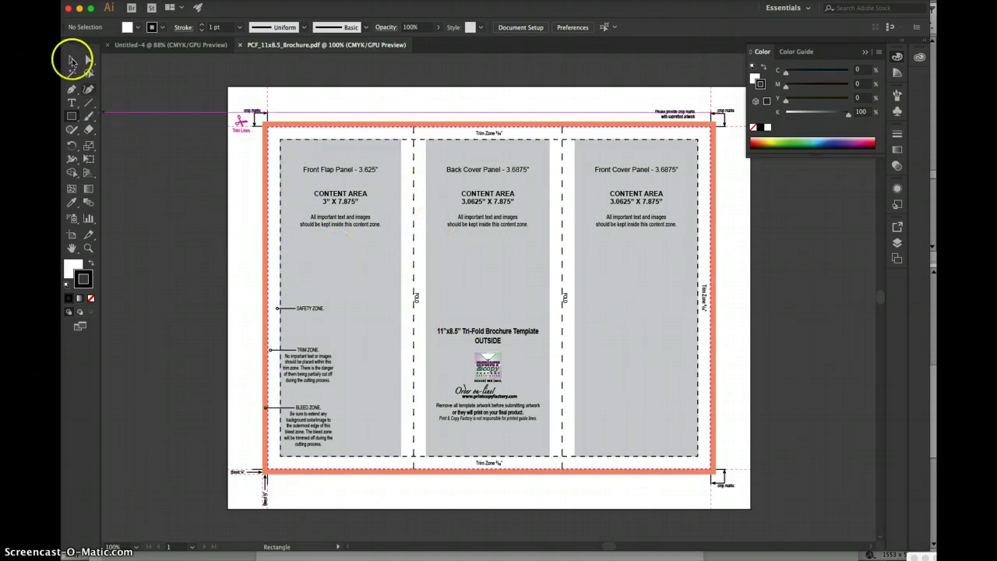
Step: Copy all the artwork of the brochure template and paste it into the Untitled-4 document
{"action": "left_click", "coordinate": [73, 61]}
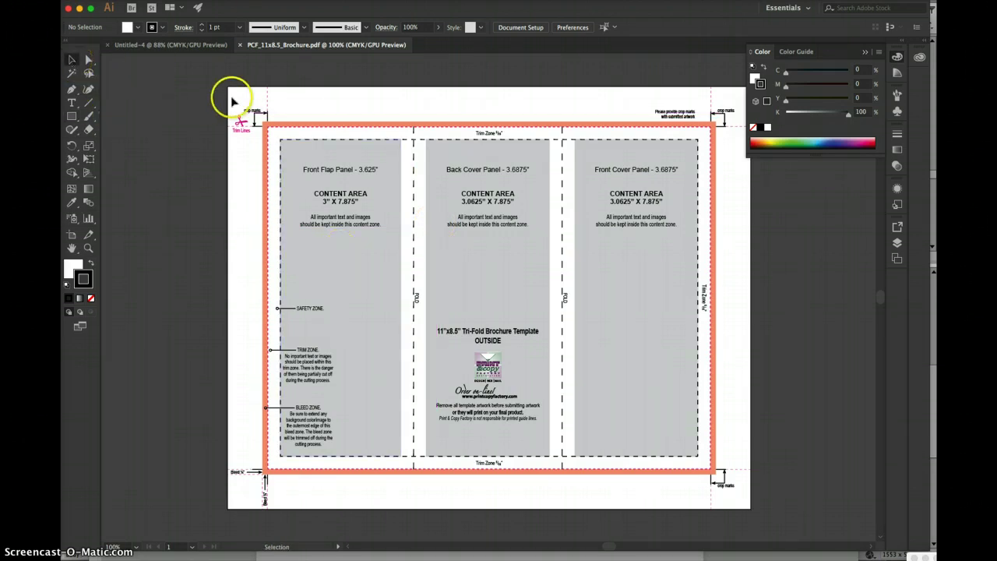
{"action": "left_click", "coordinate": [328, 173]}
{"action": "left_click", "coordinate": [328, 173]}
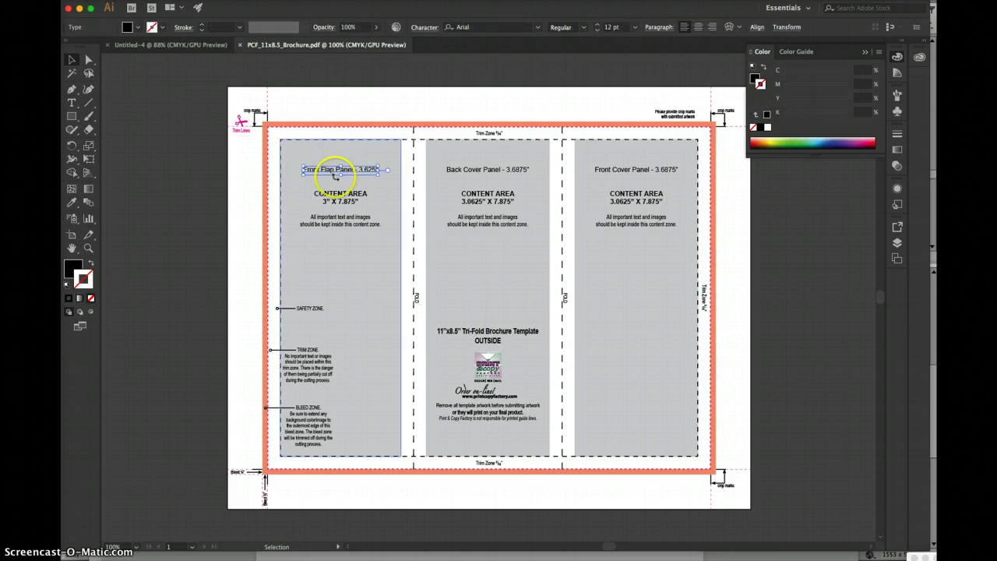
{"action": "left_click", "coordinate": [159, 176]}
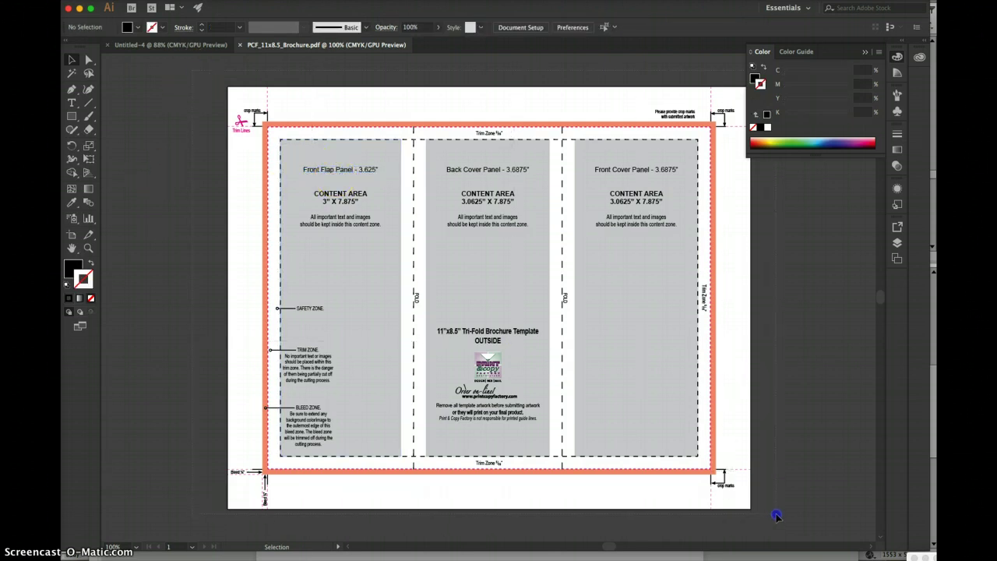
{"action": "key", "text": "super+a"}
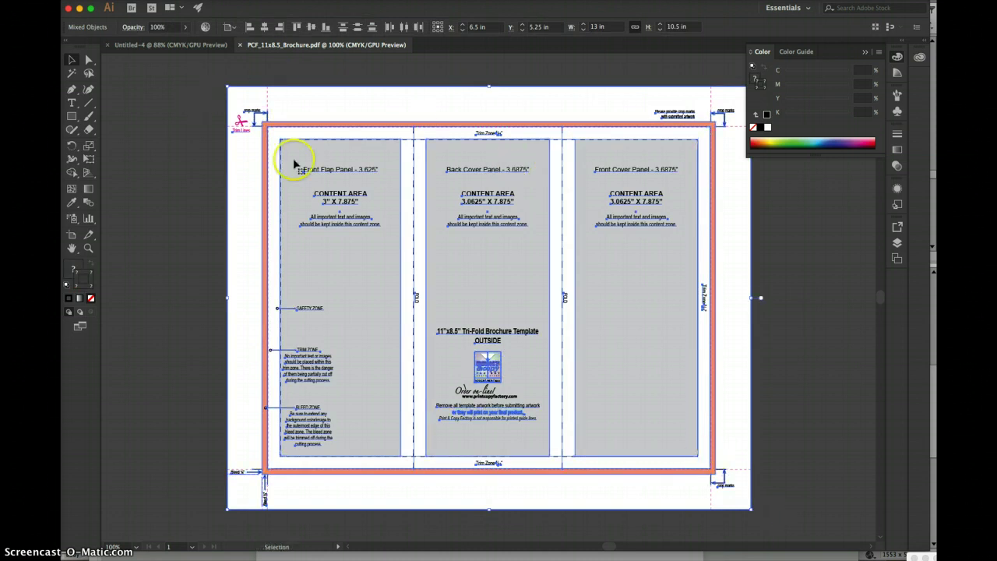
{"action": "left_click", "coordinate": [176, 46]}
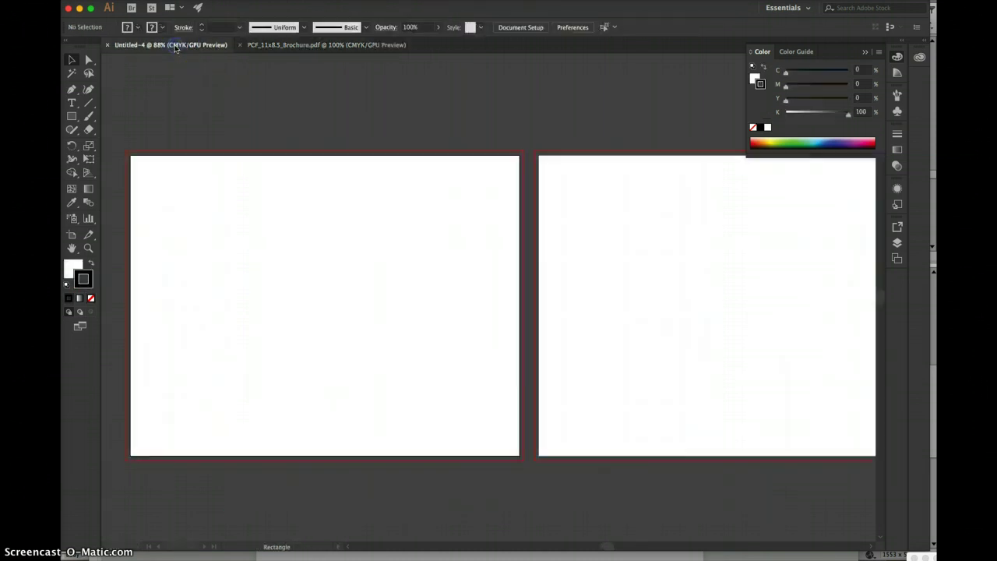
{"action": "left_click", "coordinate": [225, 207]}
{"action": "key", "text": "super+v"}
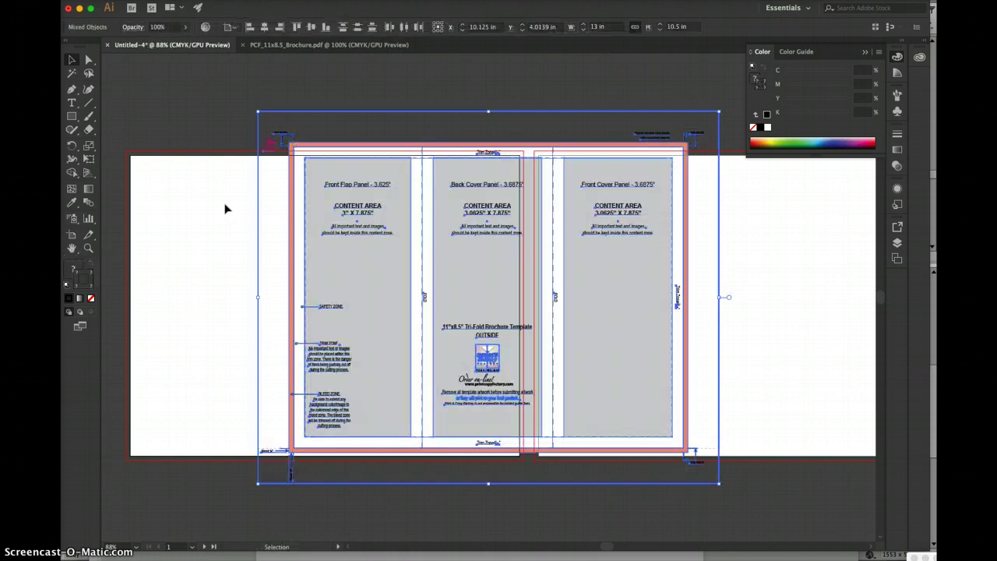
Step: Move the pasted template onto the first artboard so its trim lines match the artboard's edges
{"action": "left_click_drag", "start_coordinate": [364, 224], "coordinate": [205, 234]}
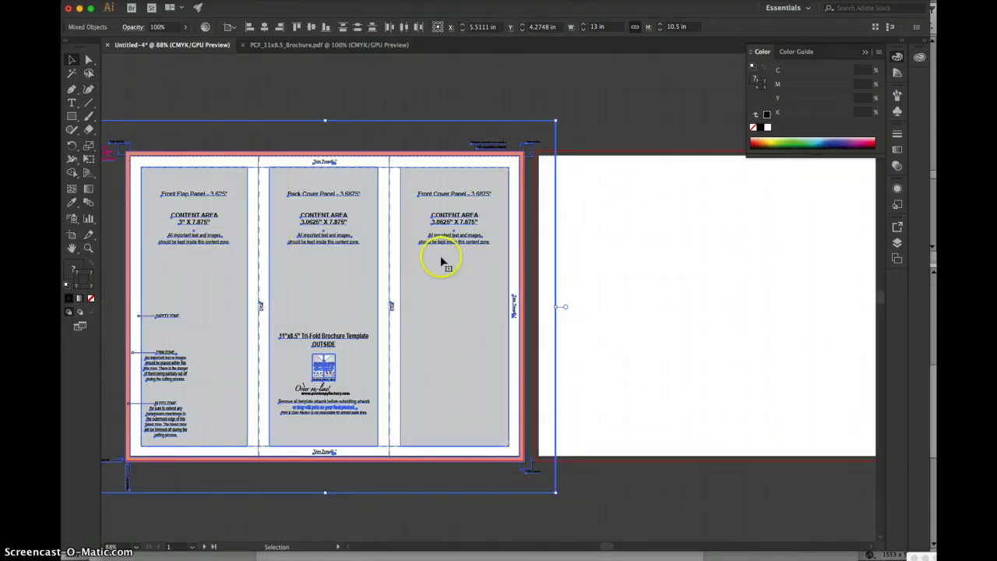
{"action": "key", "text": "z"}
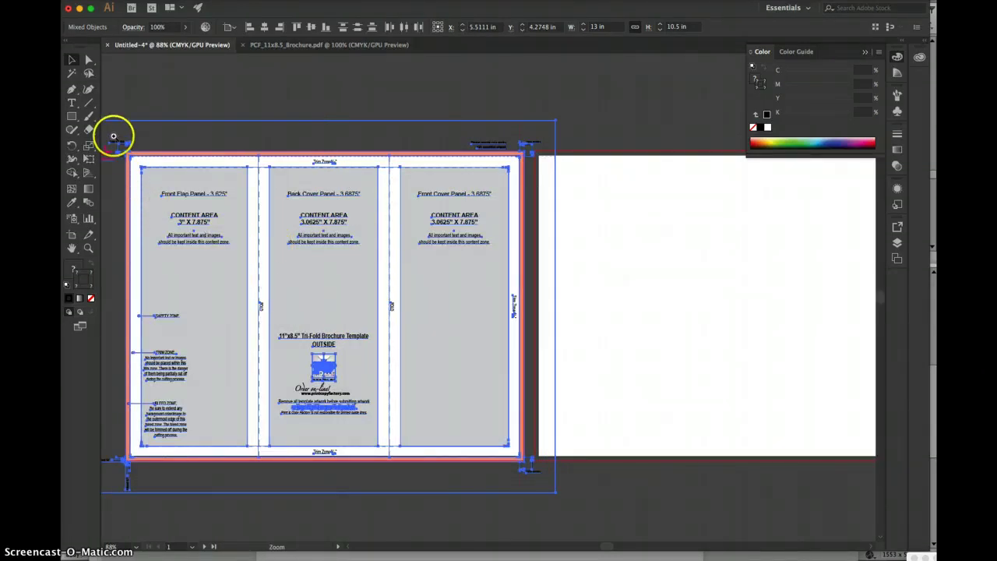
{"action": "left_click_drag", "start_coordinate": [161, 190], "coordinate": [163, 194]}
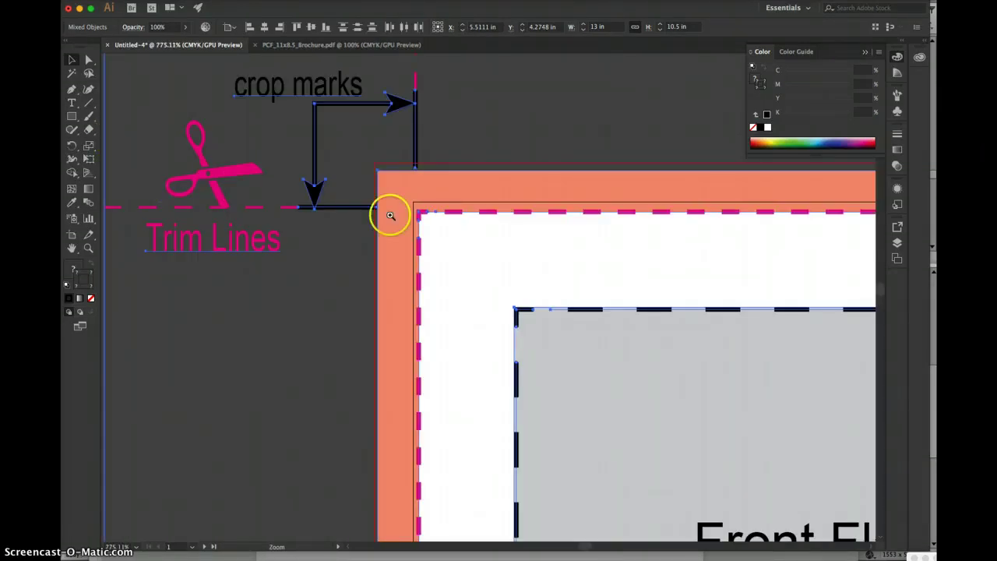
{"action": "left_click_drag", "start_coordinate": [437, 192], "coordinate": [415, 211]}
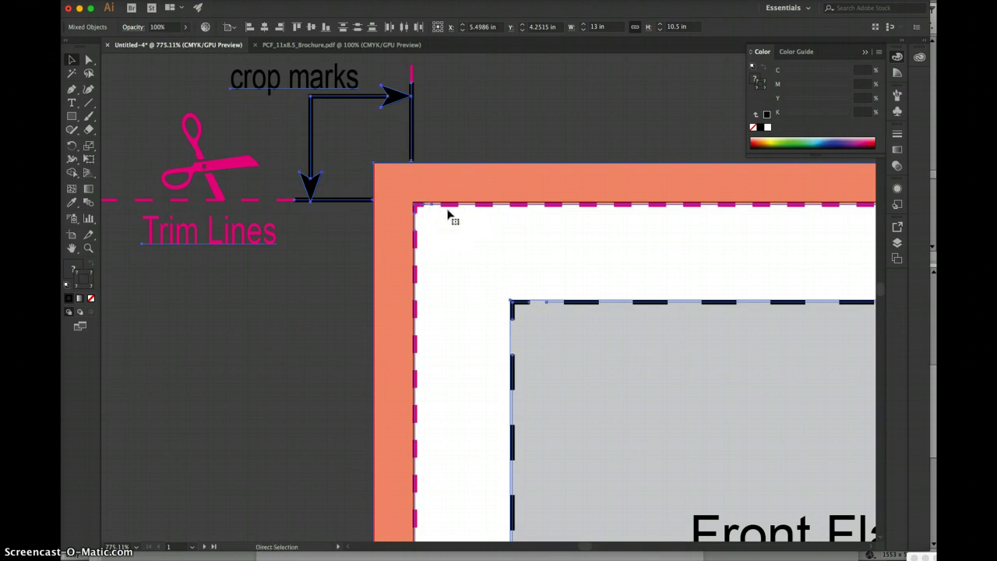
{"action": "key", "text": "super+0"}
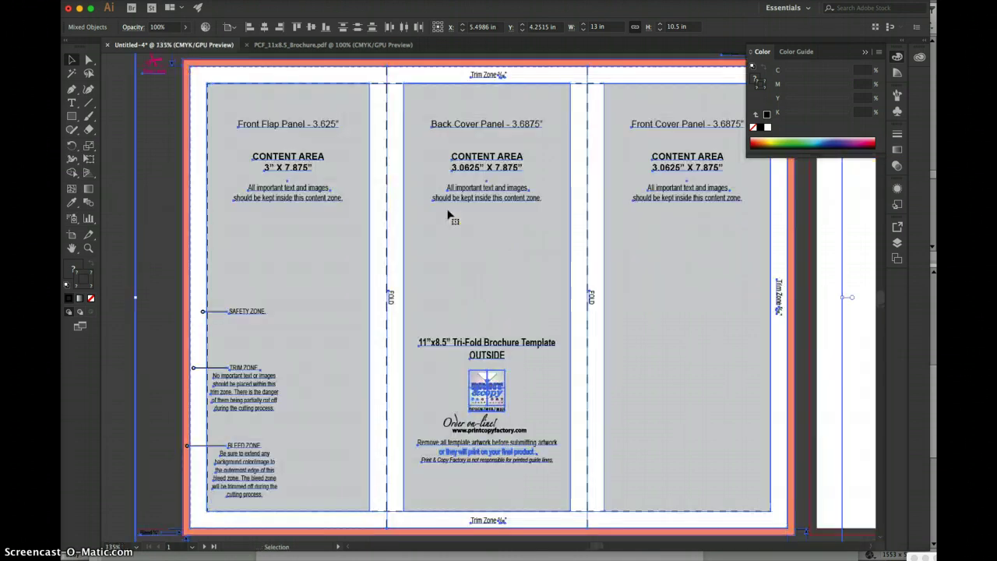
{"action": "scroll", "coordinate": [448, 217], "scroll_direction": "right", "scroll_amount": 10}
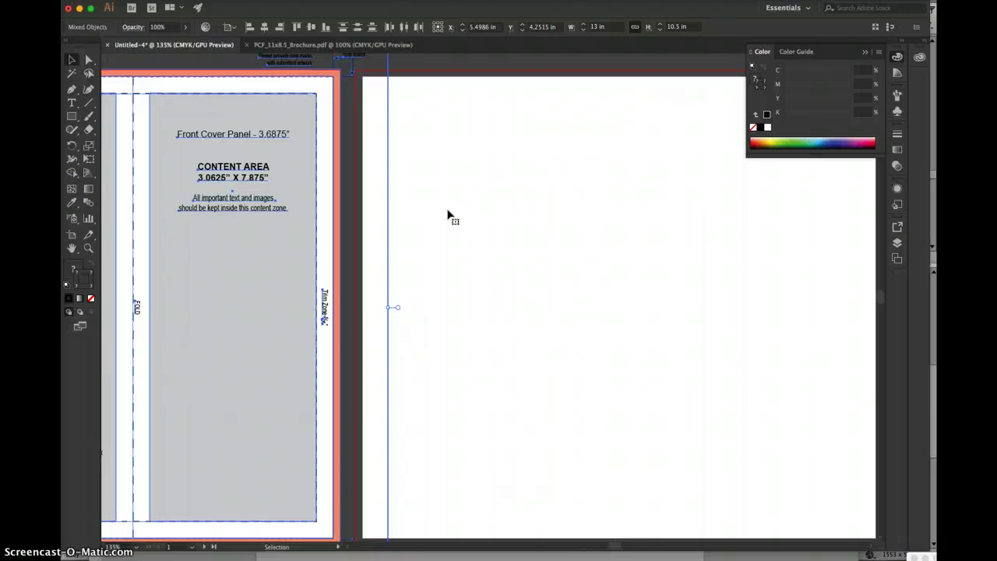
{"action": "left_click", "coordinate": [374, 179]}
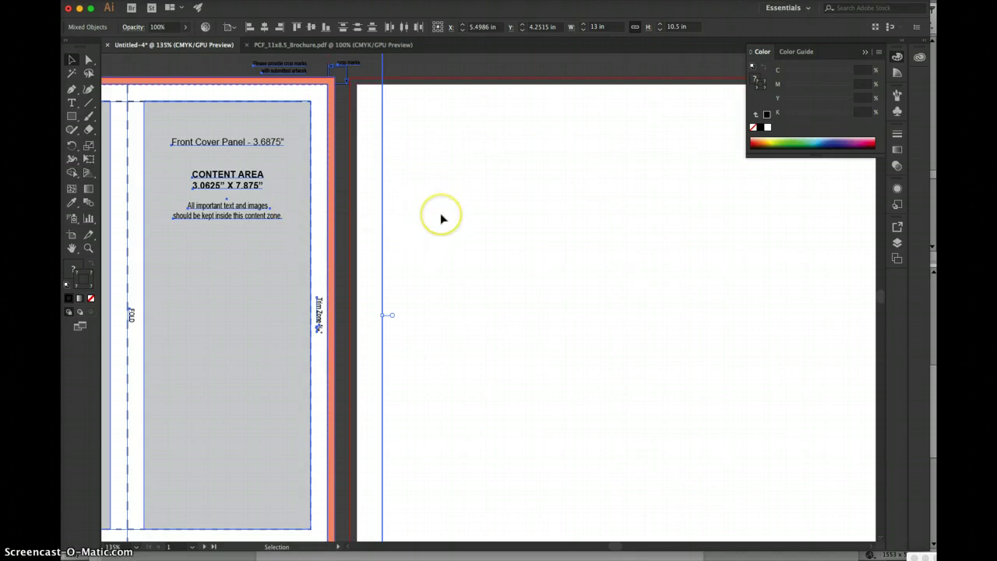
{"action": "scroll", "coordinate": [440, 218], "scroll_direction": "up", "scroll_amount": 1}
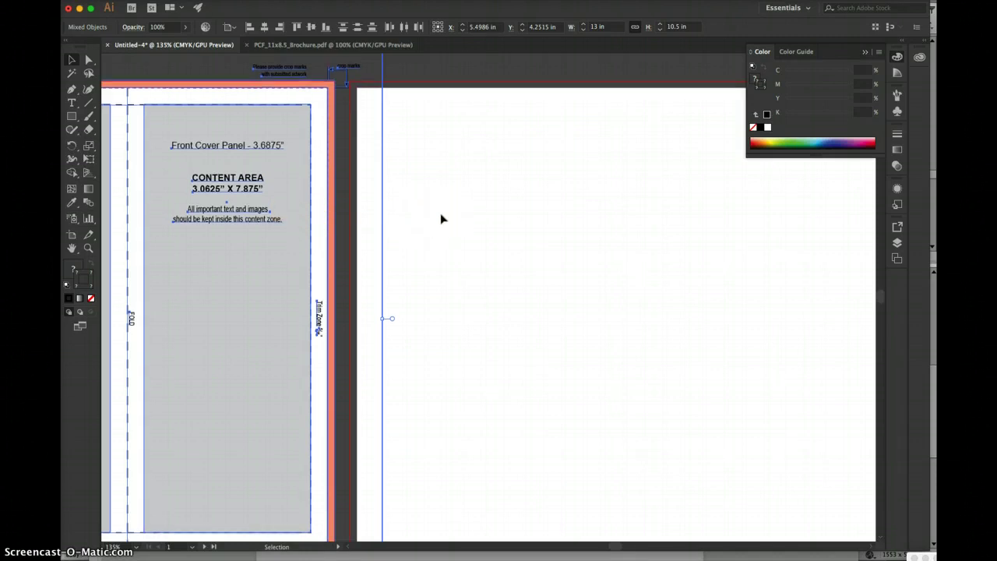
Step: Close the PCF_11x8.5_Brochure.pdf document
{"action": "left_click", "coordinate": [286, 47]}
{"action": "left_click", "coordinate": [246, 44]}
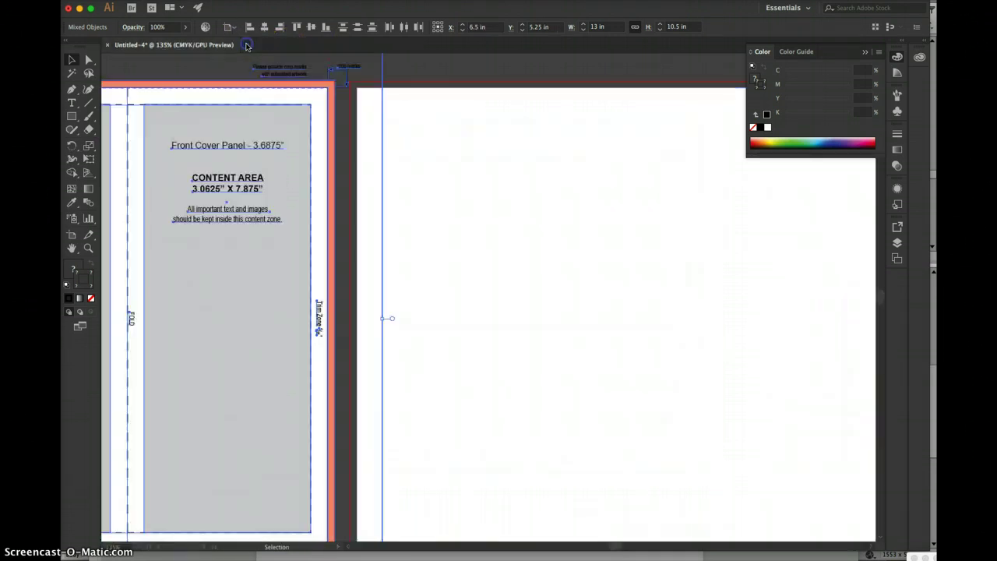
{"action": "left_click", "coordinate": [136, 0]}
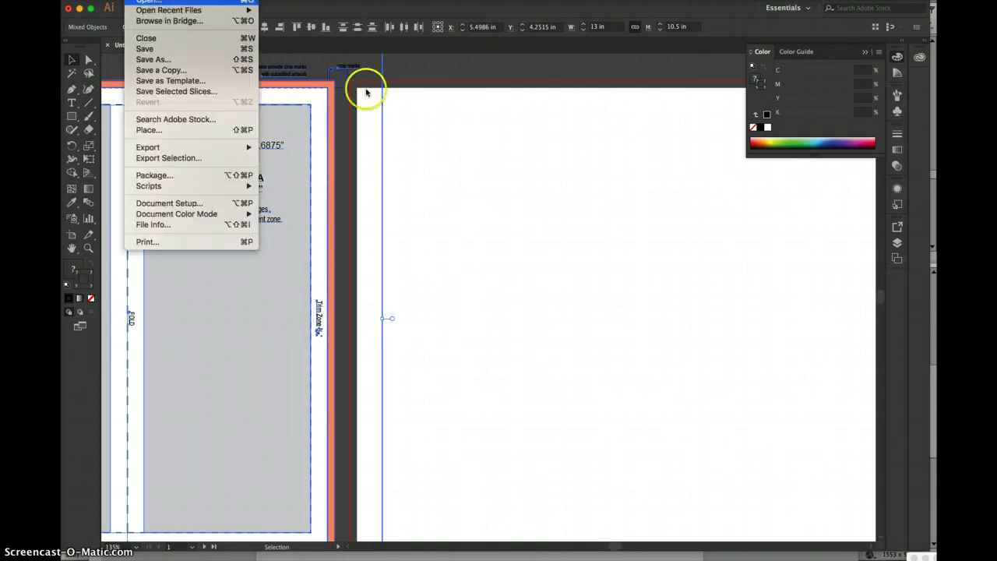
{"action": "left_click", "coordinate": [395, 71]}
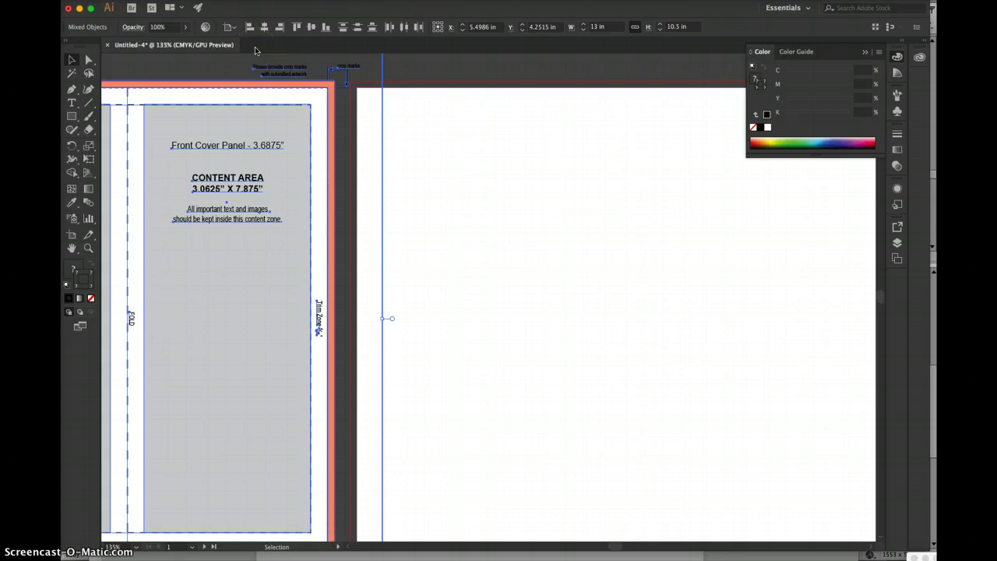
Step: Open page 2 of PCF_11x8.5_Brochure.pdf from the Downloads folder, accepting the outlining of some text
{"action": "left_click", "coordinate": [131, 0]}
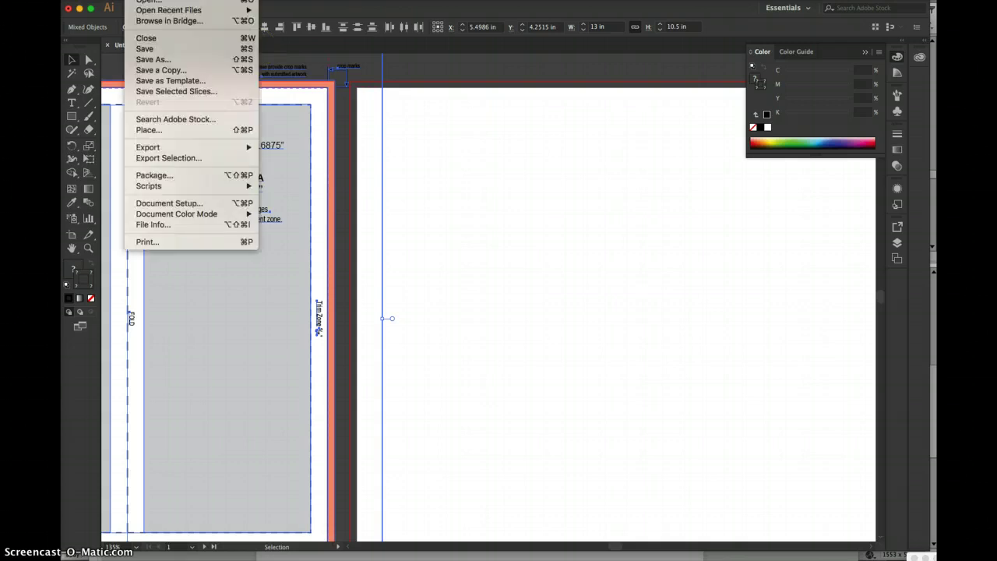
{"action": "left_click", "coordinate": [144, 2]}
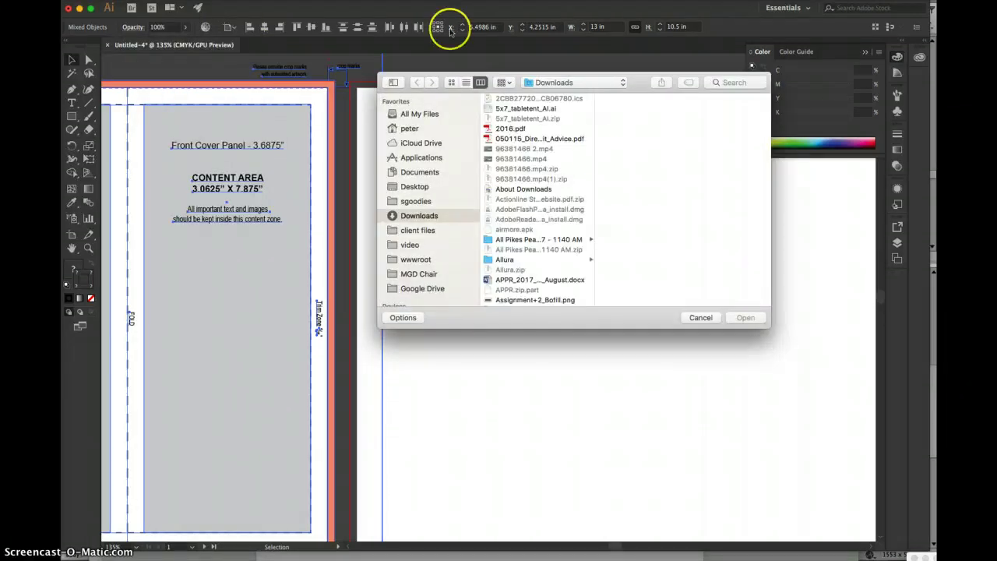
{"action": "scroll", "coordinate": [567, 213], "scroll_direction": "down", "scroll_amount": 3}
{"action": "scroll", "coordinate": [567, 213], "scroll_direction": "down", "scroll_amount": 10}
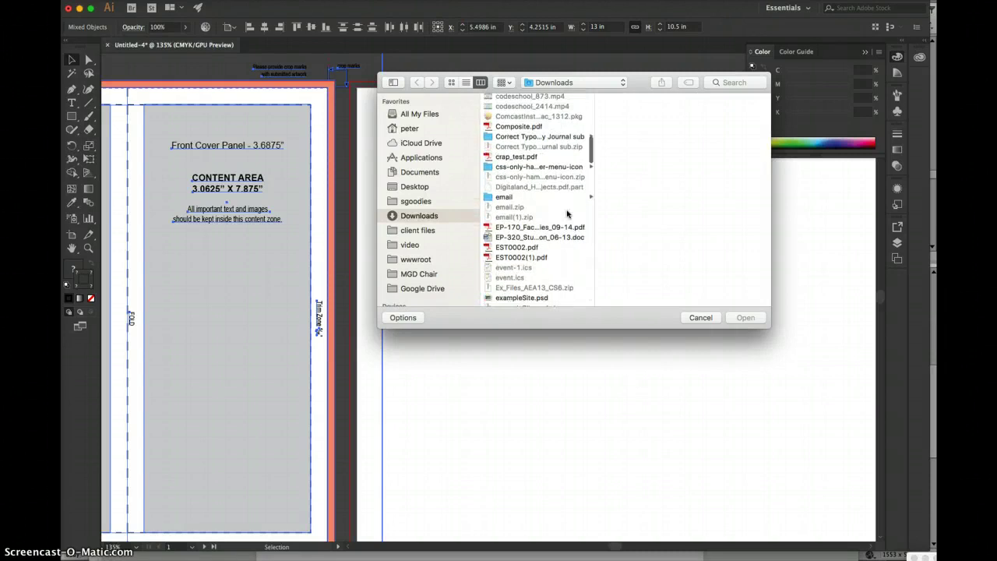
{"action": "scroll", "coordinate": [567, 213], "scroll_direction": "down", "scroll_amount": 10}
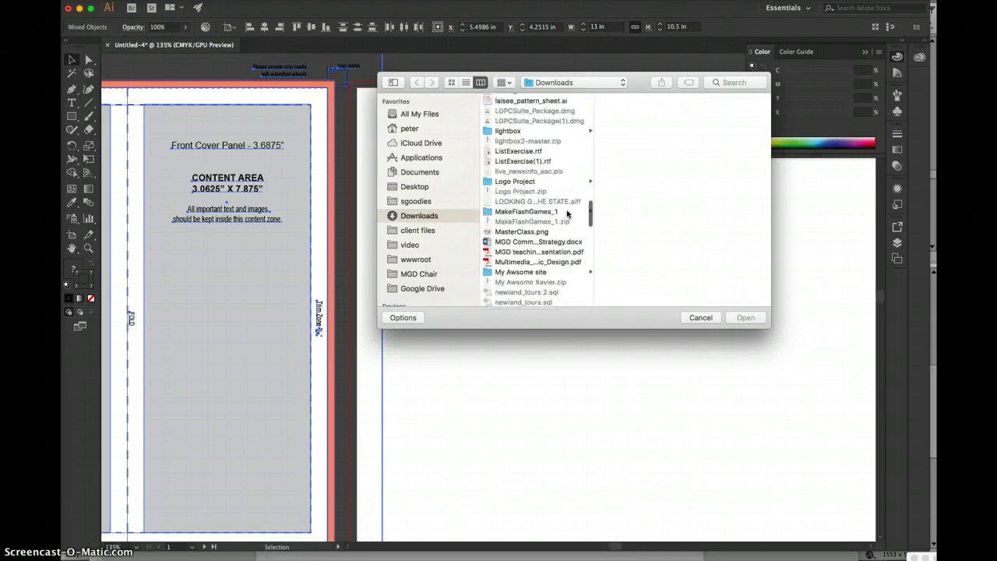
{"action": "left_click", "coordinate": [548, 202]}
{"action": "left_click", "coordinate": [539, 193]}
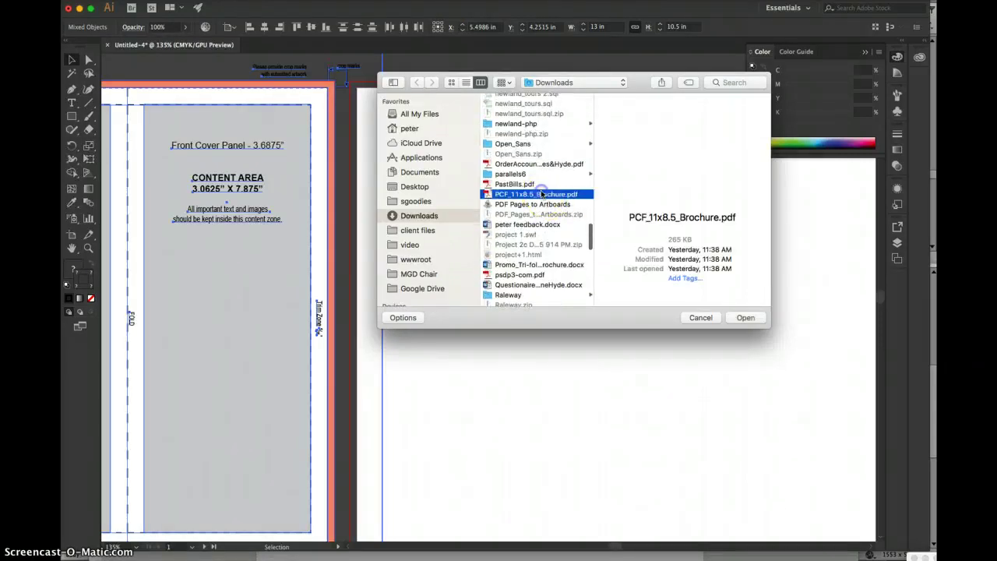
{"action": "left_click", "coordinate": [744, 317]}
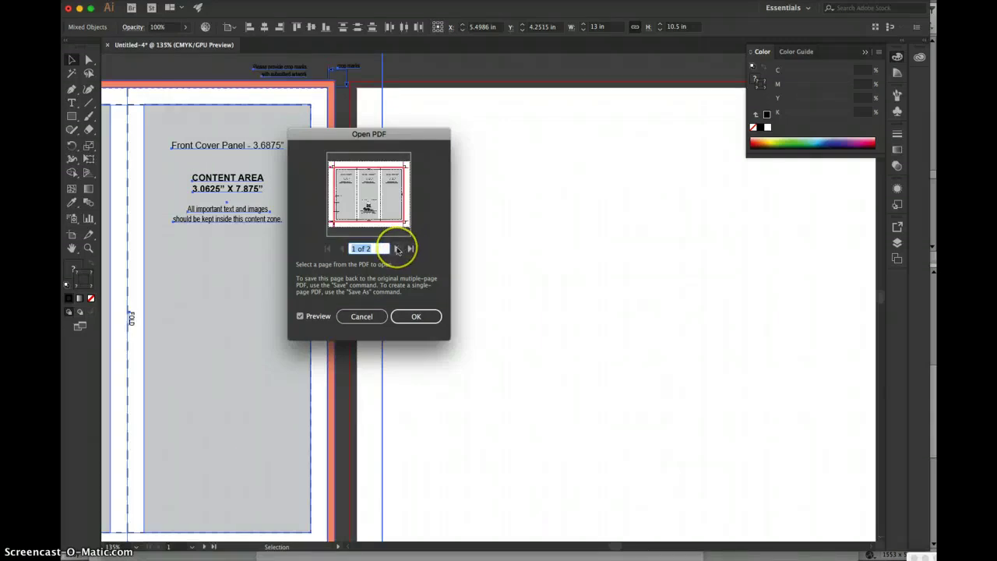
{"action": "left_click", "coordinate": [397, 248]}
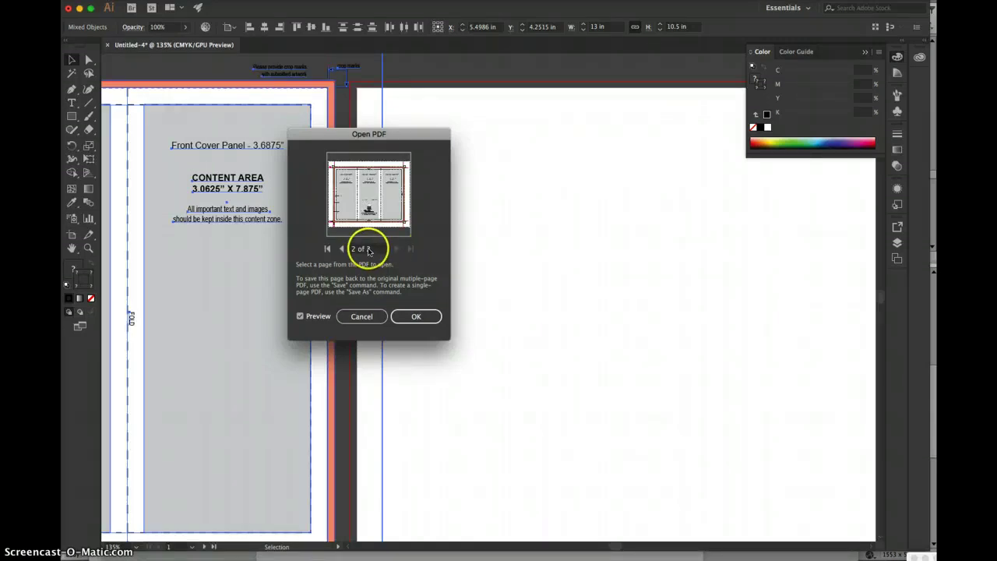
{"action": "left_click", "coordinate": [420, 316]}
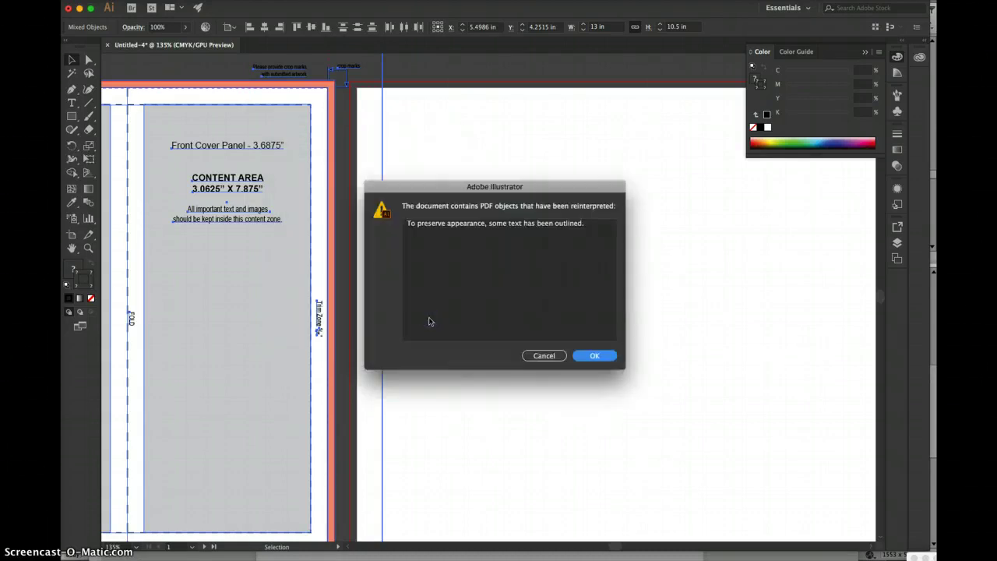
{"action": "left_click", "coordinate": [597, 356]}
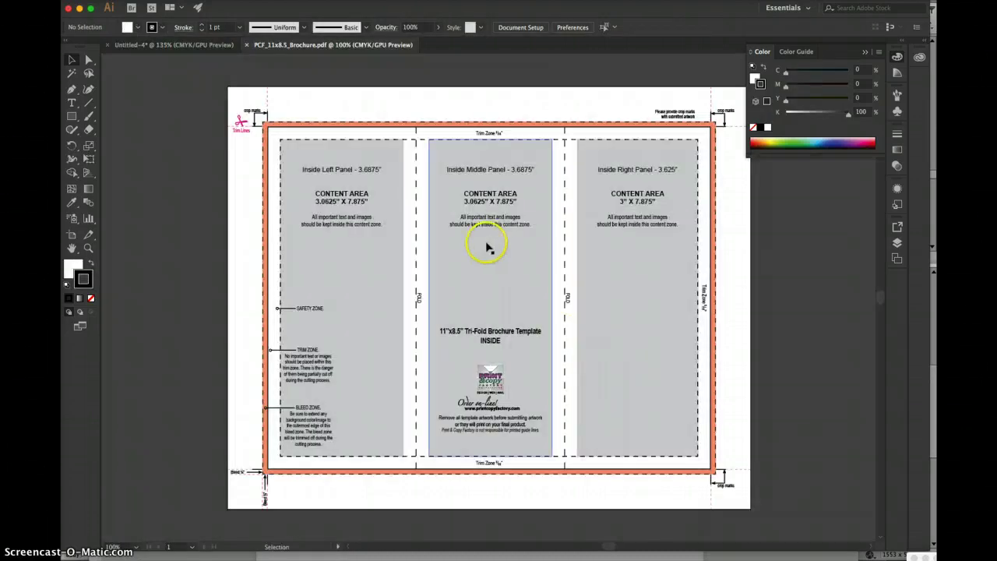
Step: Copy all the artwork of the inside brochure template and paste it into the Untitled-4 document over the empty second artboard
{"action": "left_click", "coordinate": [362, 182]}
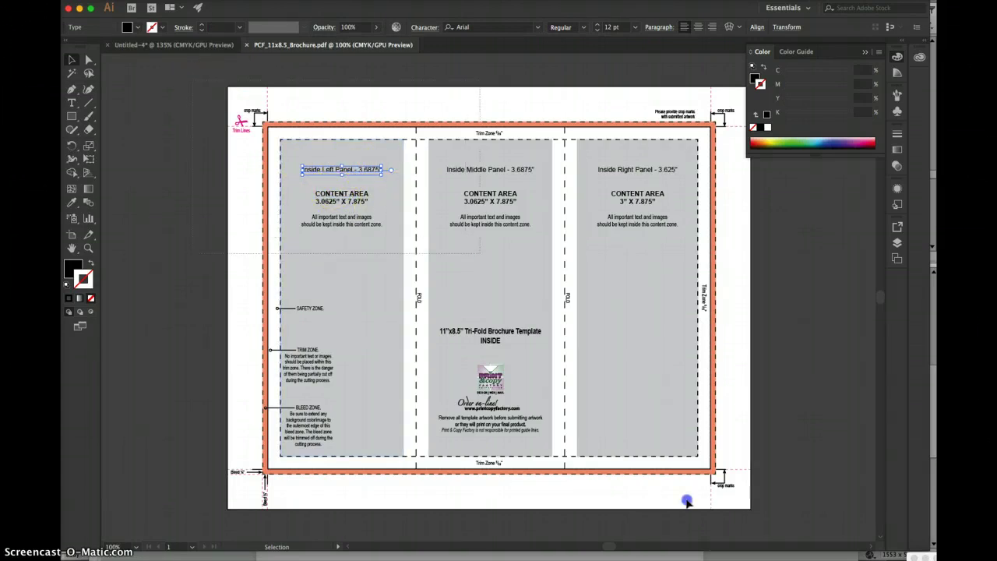
{"action": "key", "text": "super+a"}
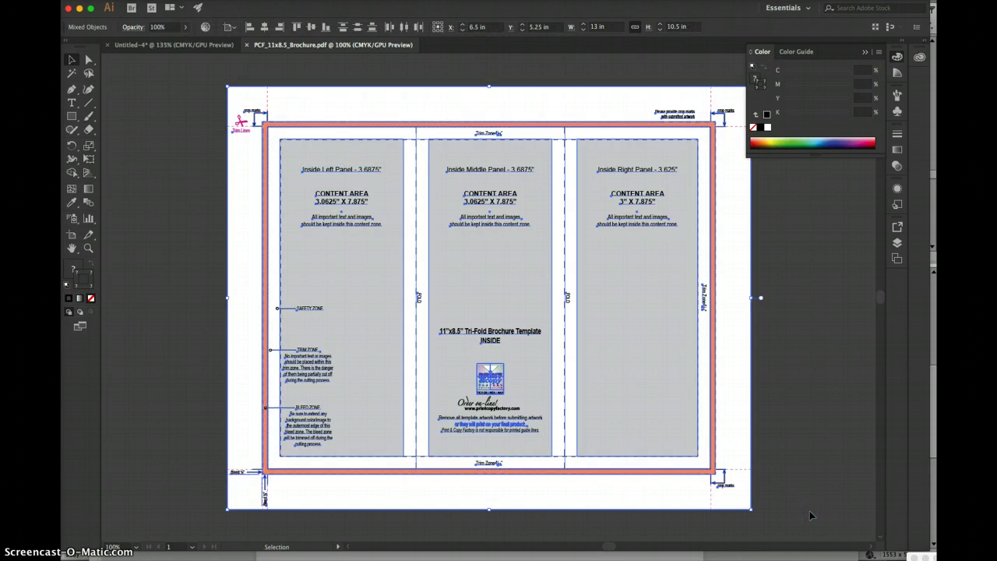
{"action": "left_click", "coordinate": [207, 43]}
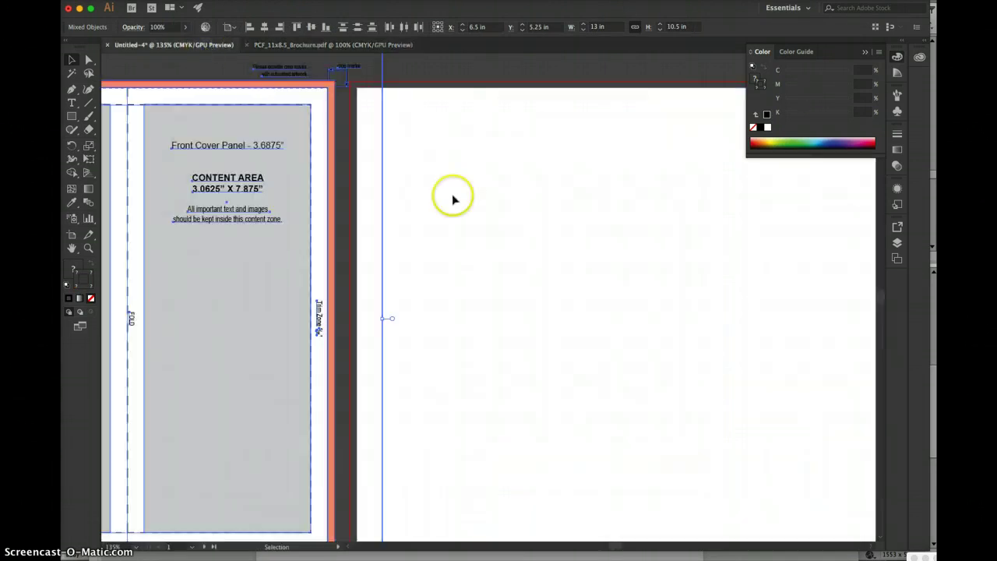
{"action": "scroll", "coordinate": [484, 235], "scroll_direction": "right", "scroll_amount": 5}
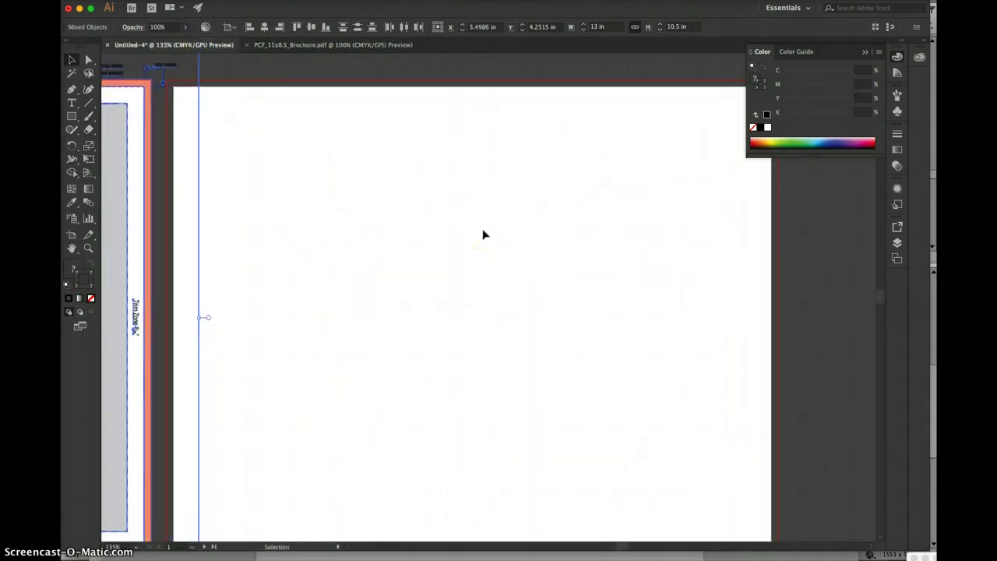
{"action": "scroll", "coordinate": [483, 234], "scroll_direction": "left", "scroll_amount": 1}
{"action": "key", "text": "super+o"}
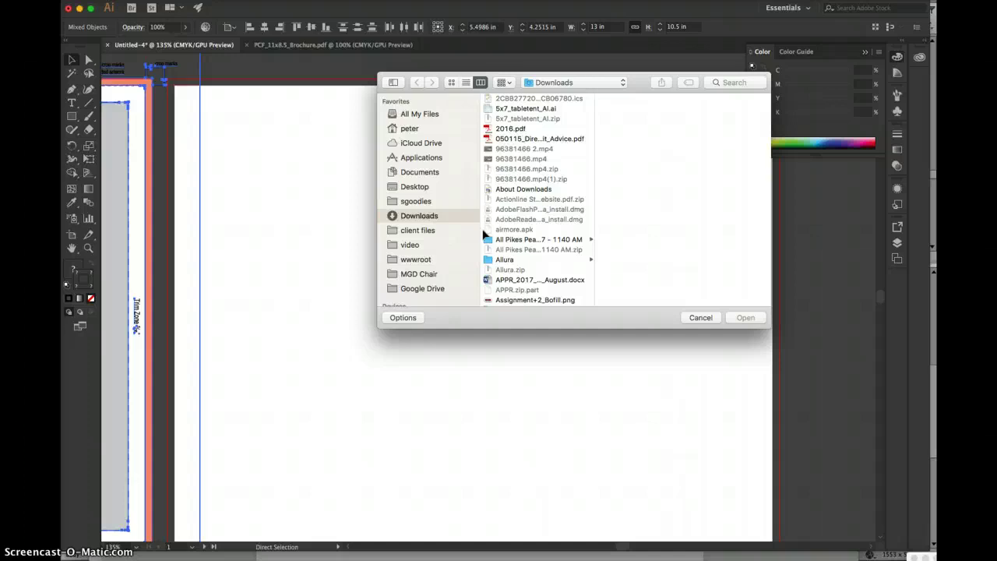
{"action": "left_click", "coordinate": [700, 317]}
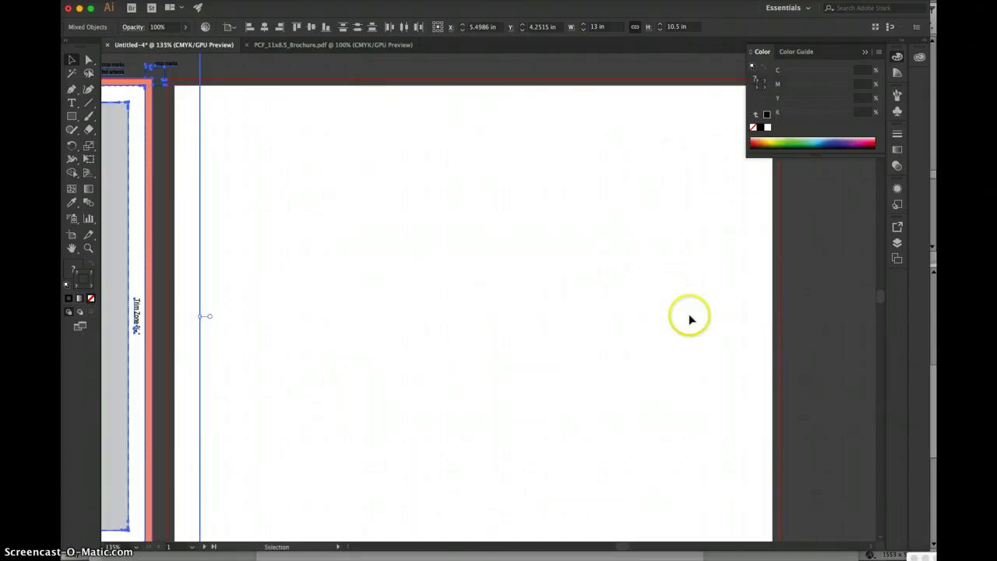
{"action": "key", "text": "super+1"}
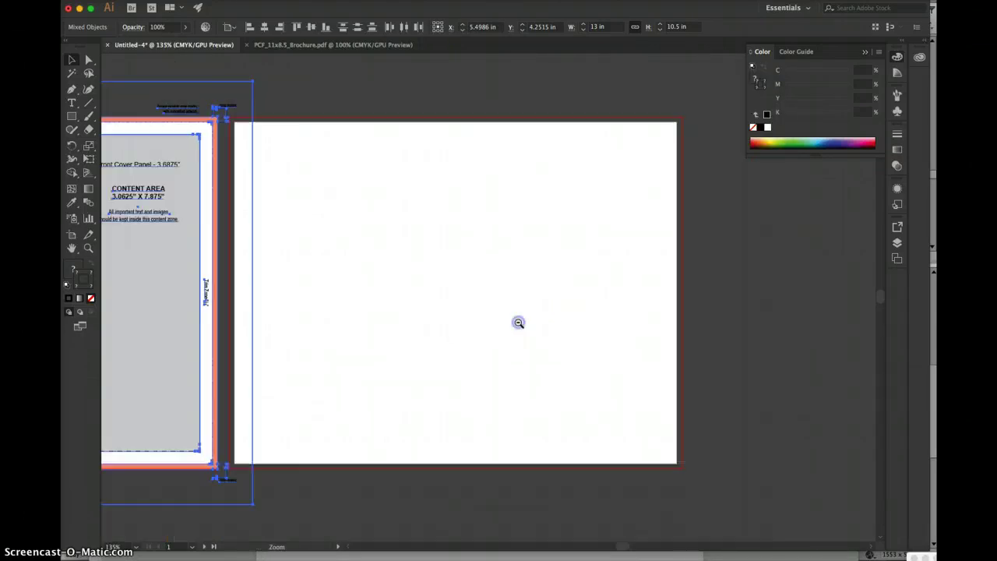
{"action": "left_click", "coordinate": [238, 138]}
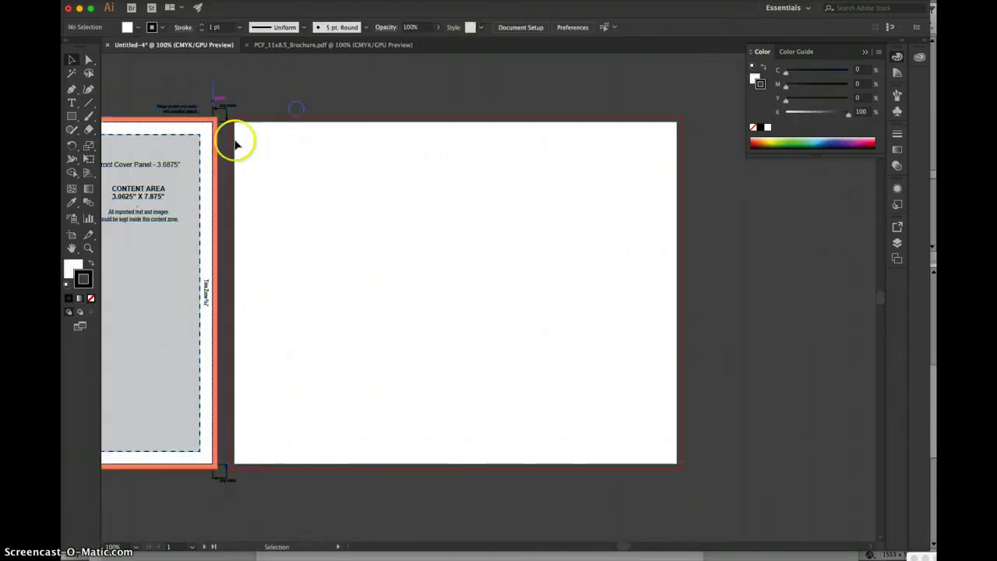
{"action": "key", "text": "super+v"}
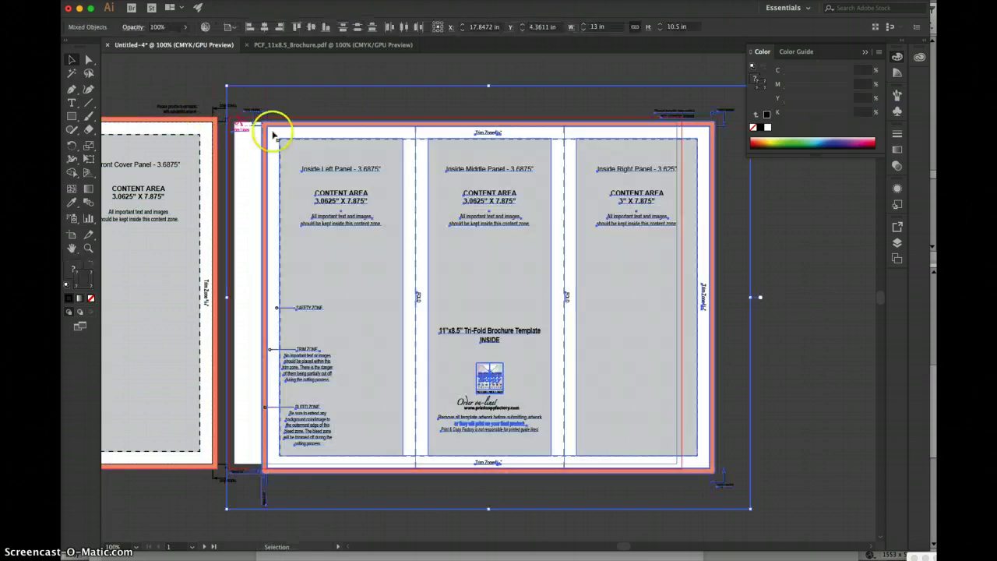
Step: Move the pasted inside template onto the second artboard and fine-tune its position so the trim lines match the artboard's edges
{"action": "left_click_drag", "start_coordinate": [316, 170], "coordinate": [285, 166]}
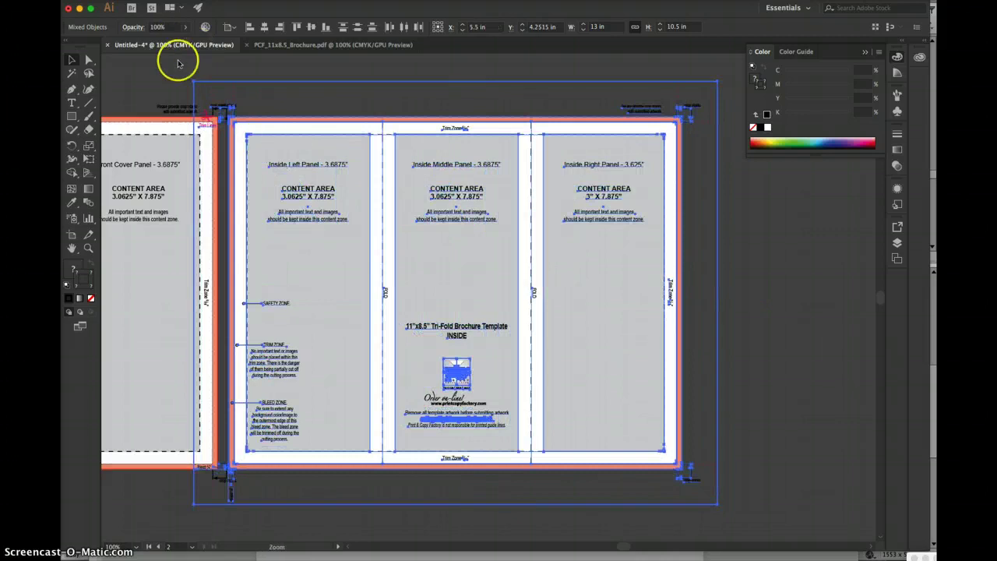
{"action": "key", "text": "super+space"}
{"action": "left_click_drag", "start_coordinate": [203, 75], "coordinate": [259, 144]}
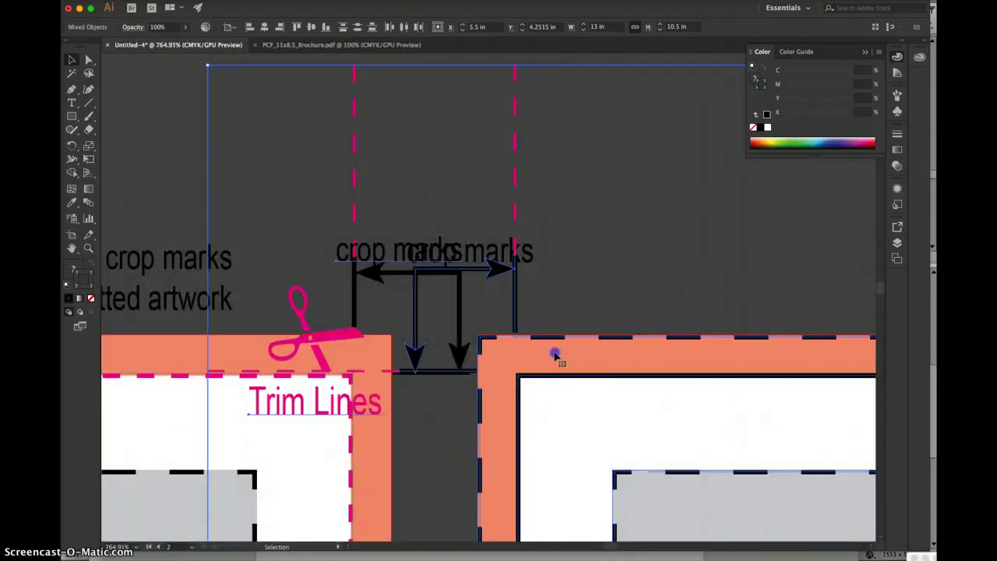
{"action": "left_click_drag", "start_coordinate": [554, 351], "coordinate": [555, 352]}
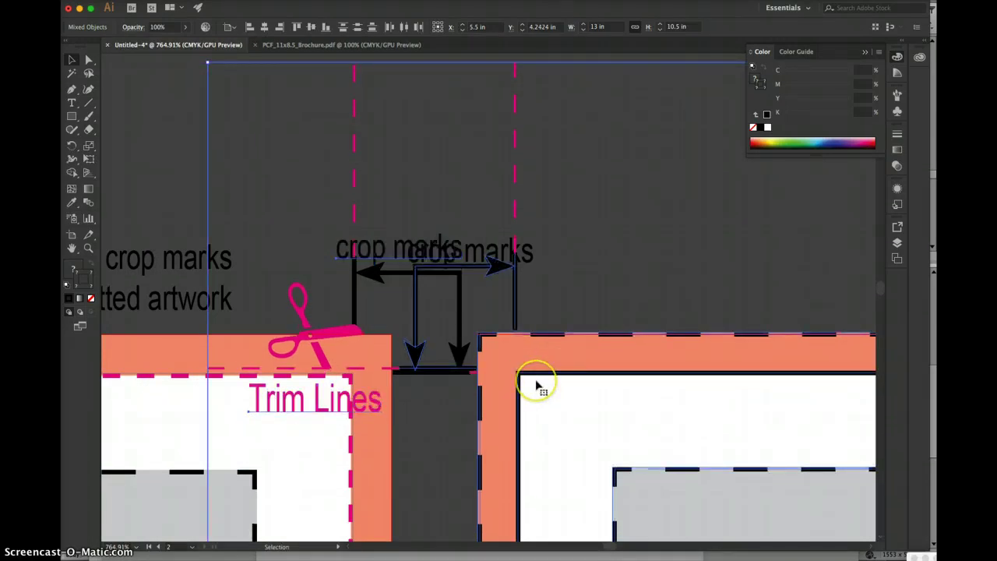
{"action": "key", "text": "super+0"}
Step: Rename Layer 1 as "template" and convert it to a template layer
{"action": "scroll", "coordinate": [468, 231], "scroll_direction": "left", "scroll_amount": 8}
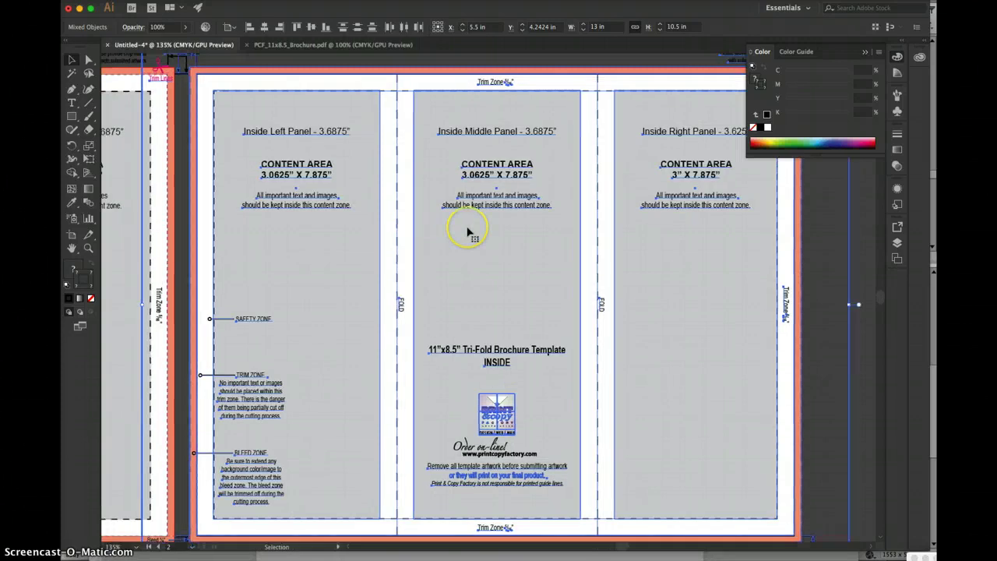
{"action": "scroll", "coordinate": [467, 231], "scroll_direction": "left", "scroll_amount": 6}
{"action": "scroll", "coordinate": [468, 231], "scroll_direction": "right", "scroll_amount": 8}
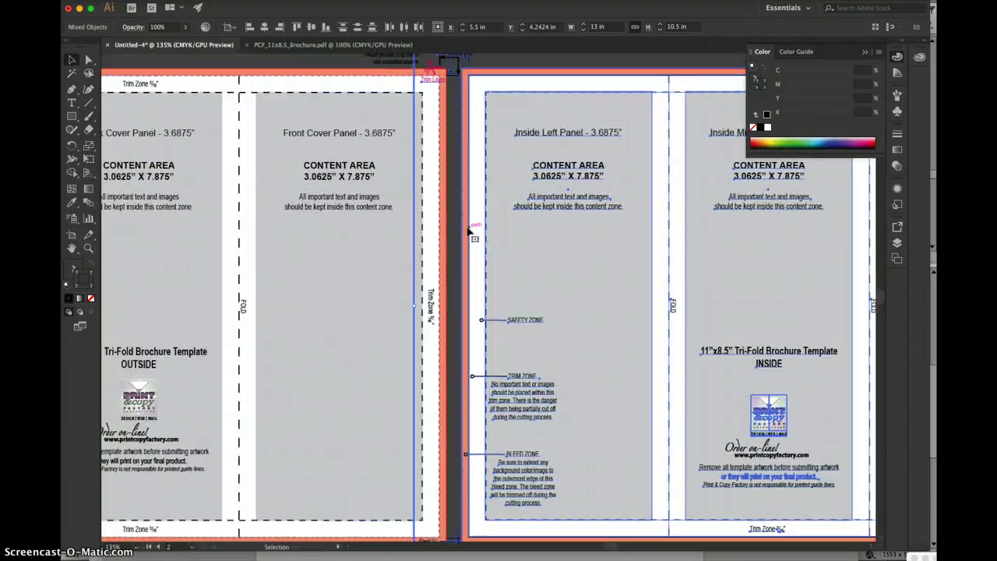
{"action": "scroll", "coordinate": [467, 231], "scroll_direction": "left", "scroll_amount": 2}
{"action": "scroll", "coordinate": [467, 231], "scroll_direction": "left", "scroll_amount": 5}
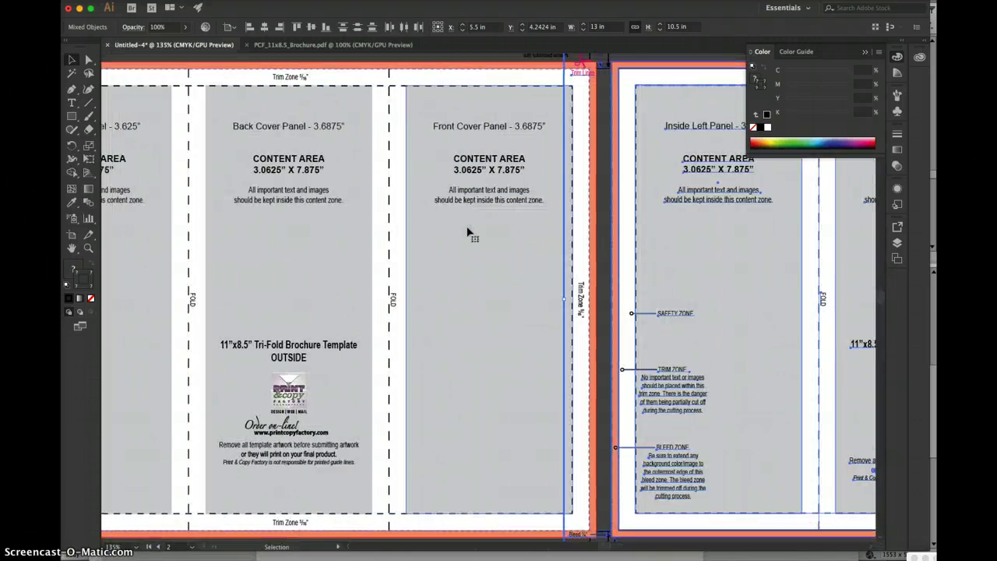
{"action": "left_click", "coordinate": [895, 243]}
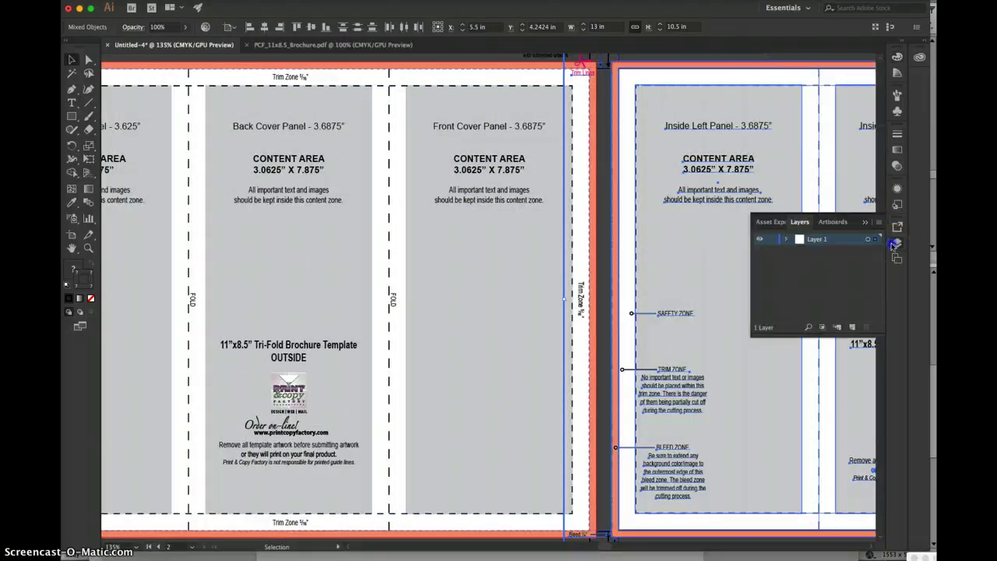
{"action": "double_click", "coordinate": [815, 241]}
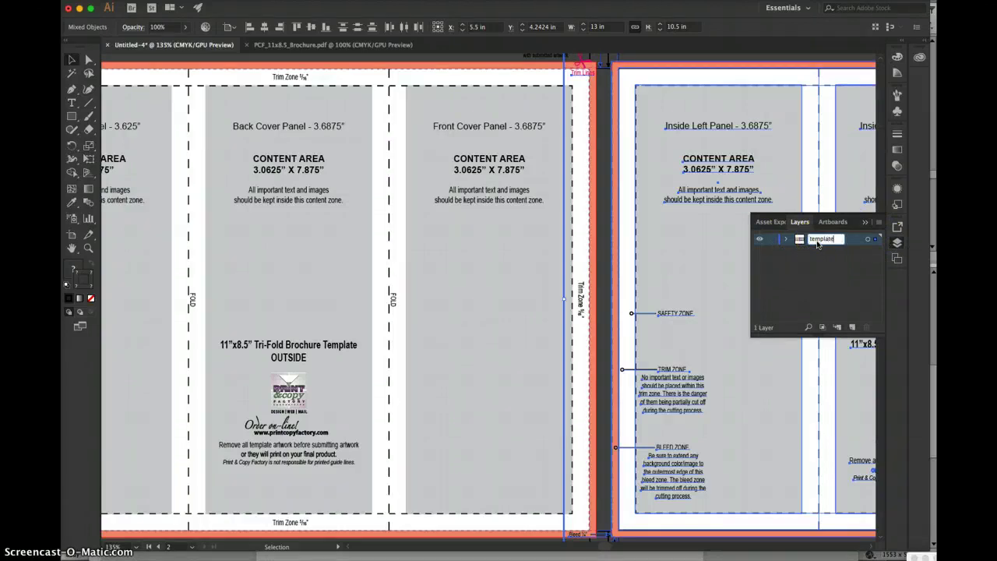
{"action": "left_click", "coordinate": [878, 223]}
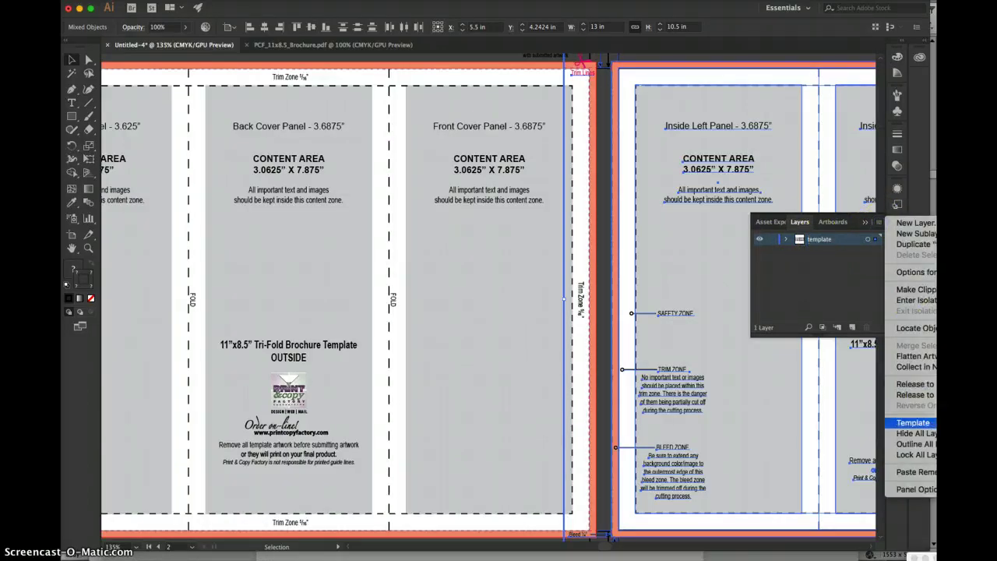
{"action": "left_click", "coordinate": [911, 422]}
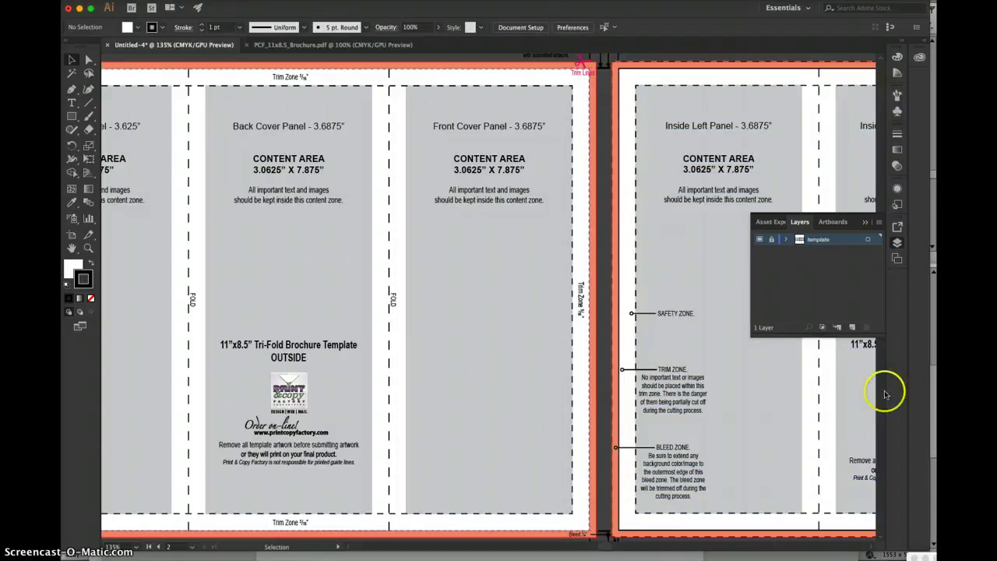
Step: Create a new layer named "guides" above the template layer and show the rulers
{"action": "left_click", "coordinate": [852, 327]}
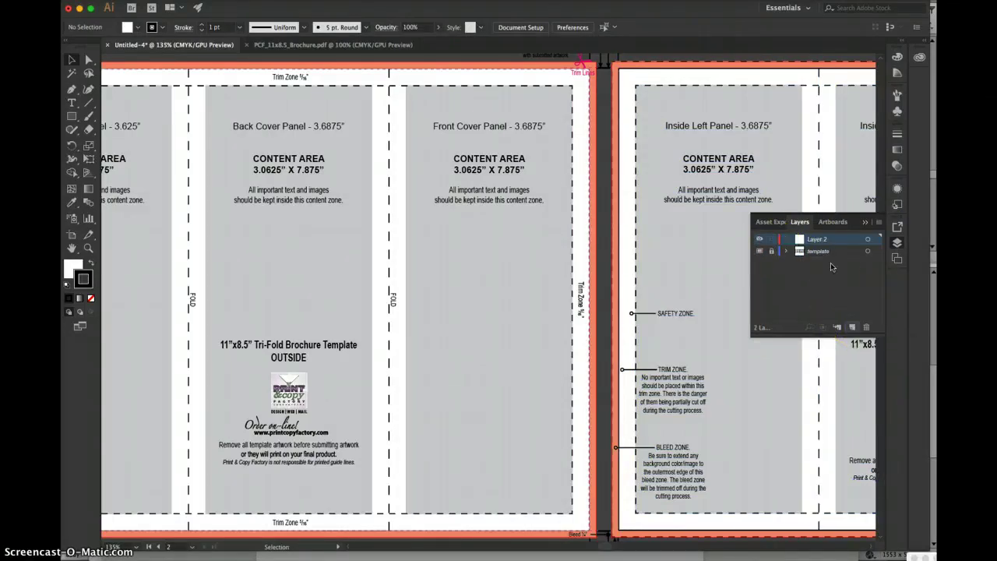
{"action": "left_click", "coordinate": [818, 241]}
{"action": "double_click", "coordinate": [818, 241]}
{"action": "type", "text": "guides"}
{"action": "scroll", "coordinate": [583, 252], "scroll_direction": "left", "scroll_amount": 5}
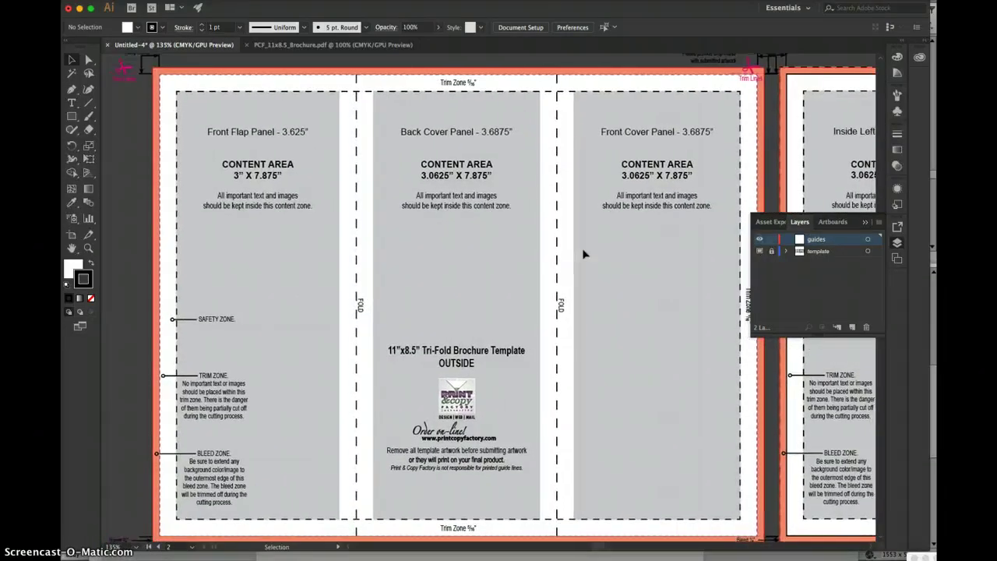
{"action": "scroll", "coordinate": [583, 253], "scroll_direction": "right", "scroll_amount": 3}
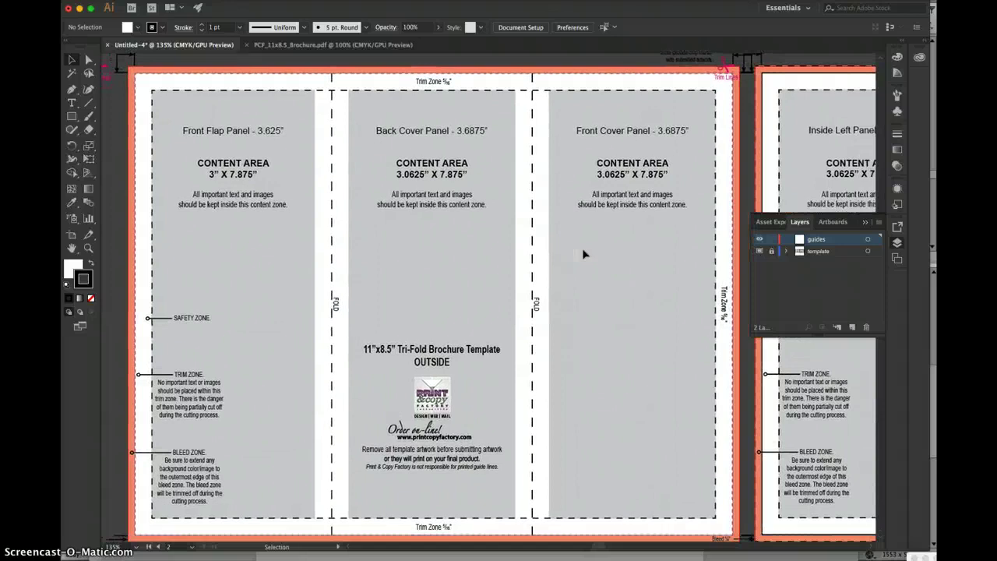
{"action": "key", "text": "super+r"}
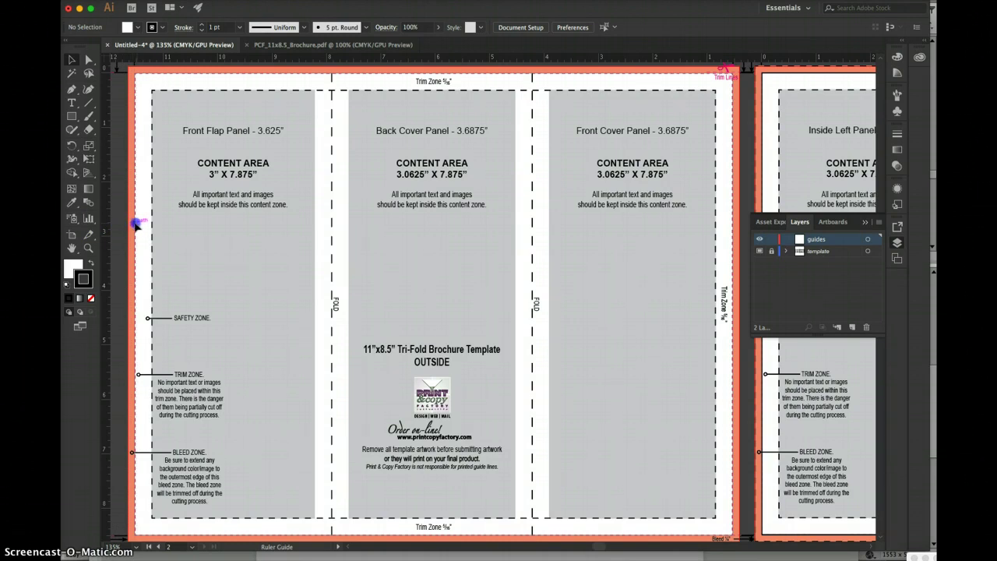
Step: Place a vertical guide on the outside artboard's left trim line and check it against the artboard edge with the template layer temporarily hidden
{"action": "left_click_drag", "start_coordinate": [135, 223], "coordinate": [134, 223]}
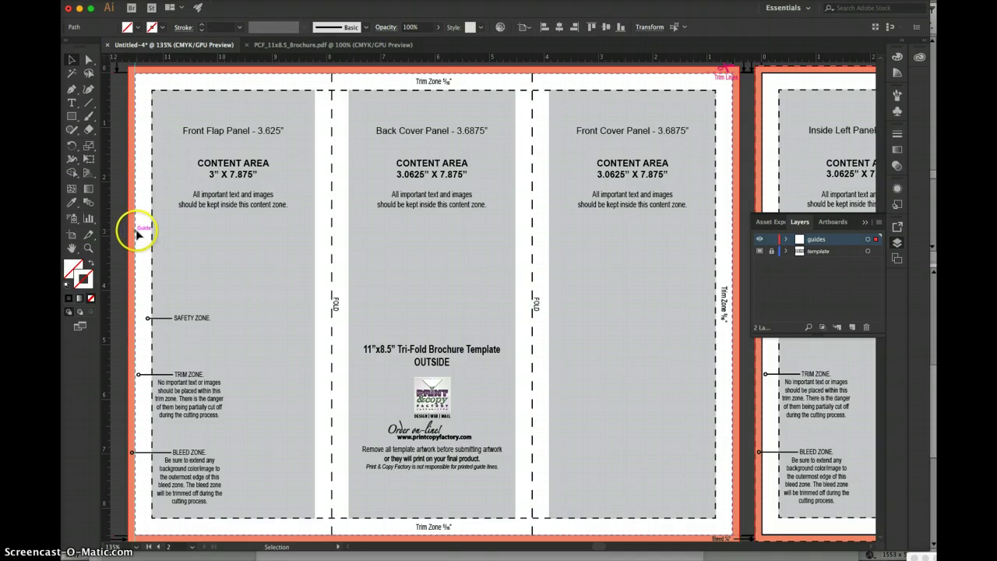
{"action": "left_click", "coordinate": [759, 250]}
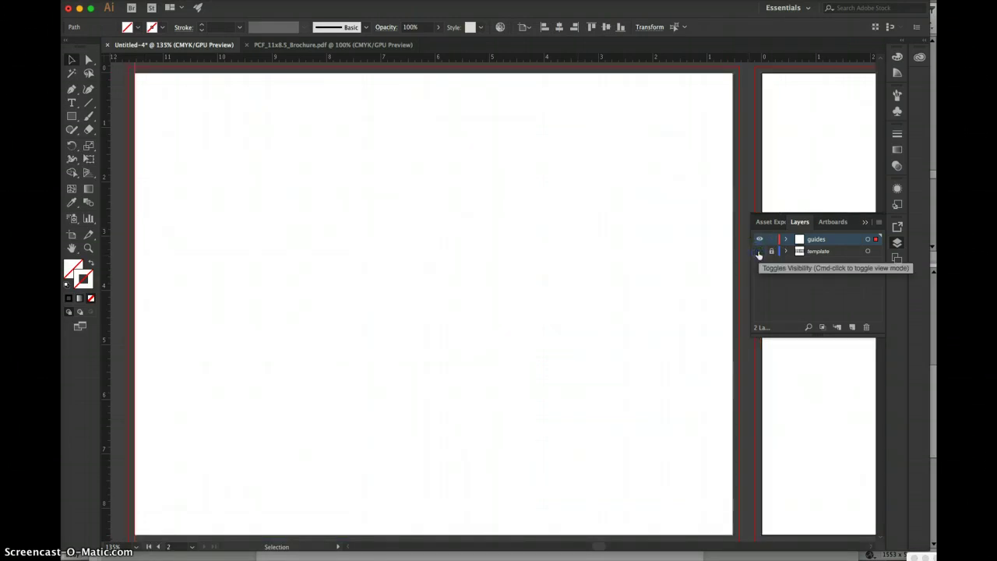
{"action": "left_click", "coordinate": [474, 211]}
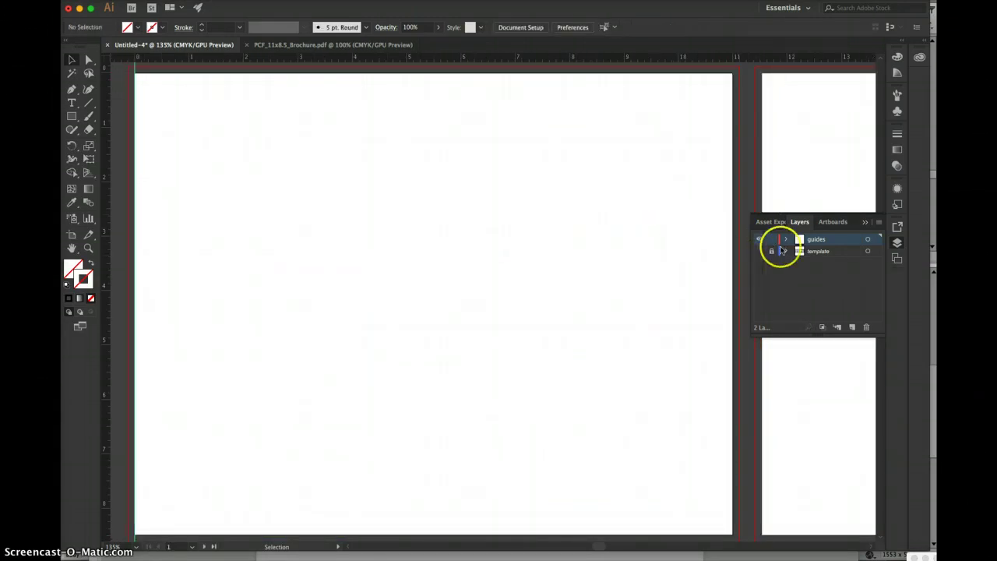
{"action": "scroll", "coordinate": [499, 225], "scroll_direction": "up", "scroll_amount": 1}
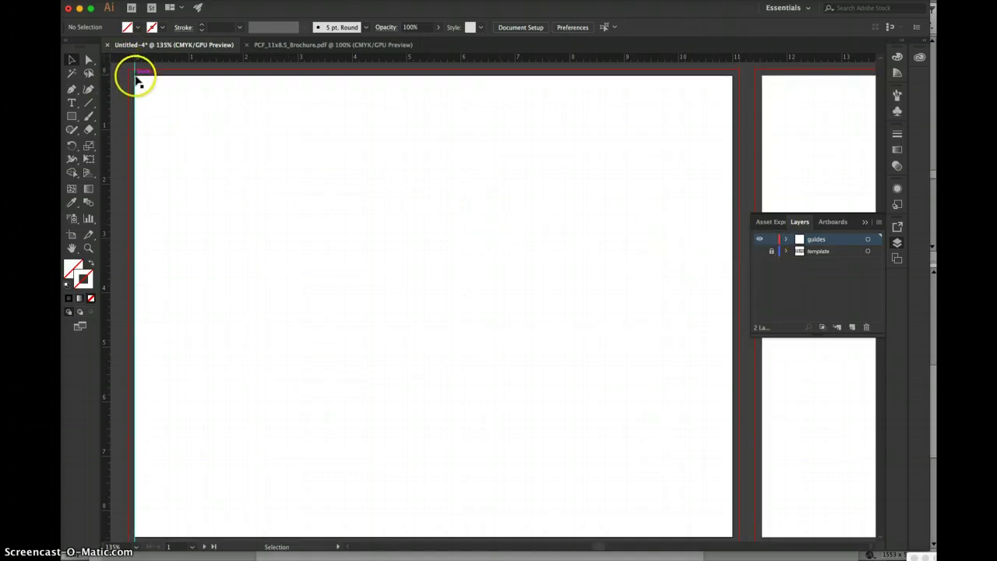
{"action": "left_click", "coordinate": [759, 251]}
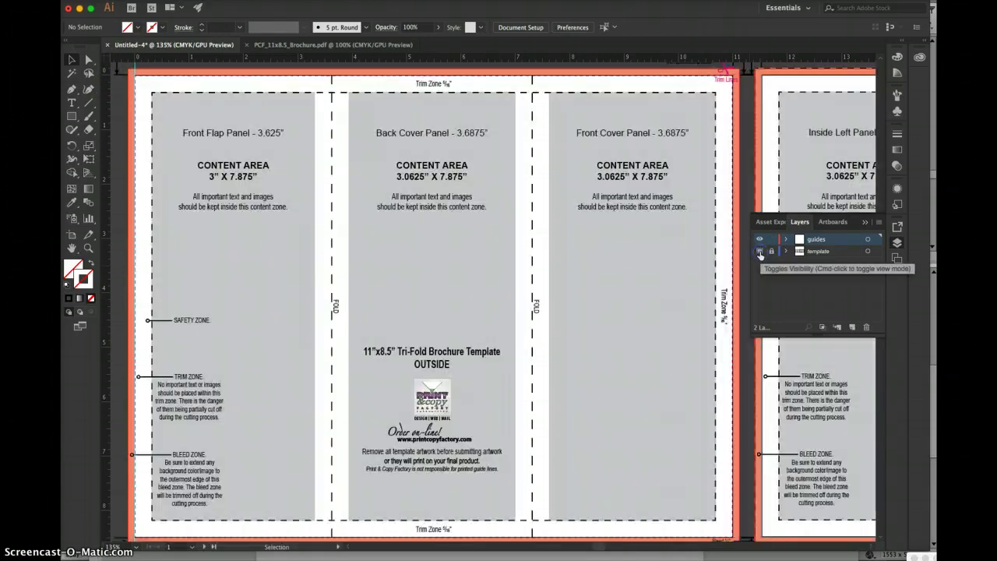
Step: Add guides on the right, top and bottom trim lines of the outside artboard
{"action": "left_click_drag", "start_coordinate": [106, 232], "coordinate": [106, 233]}
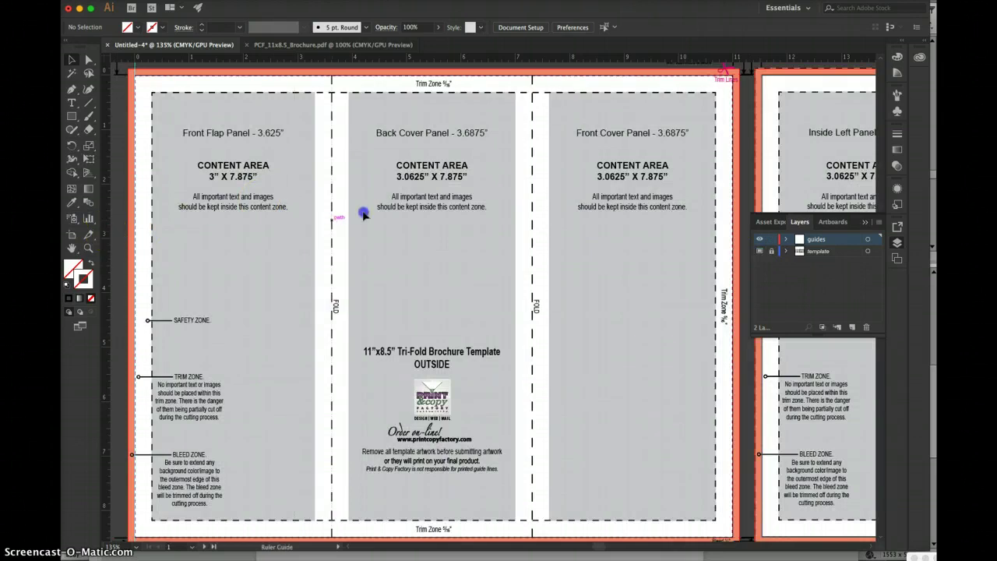
{"action": "left_click_drag", "start_coordinate": [362, 215], "coordinate": [733, 230]}
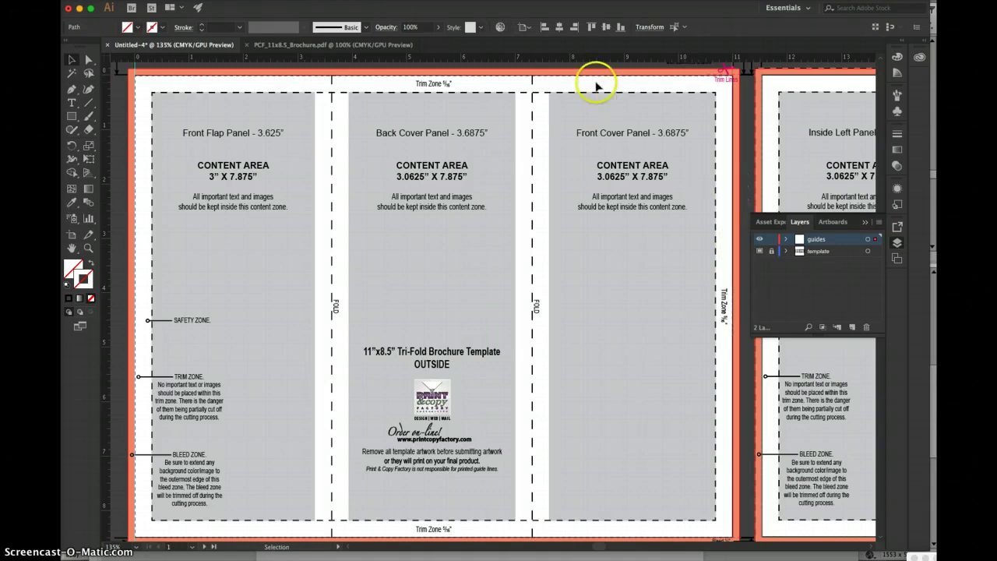
{"action": "left_click", "coordinate": [552, 59]}
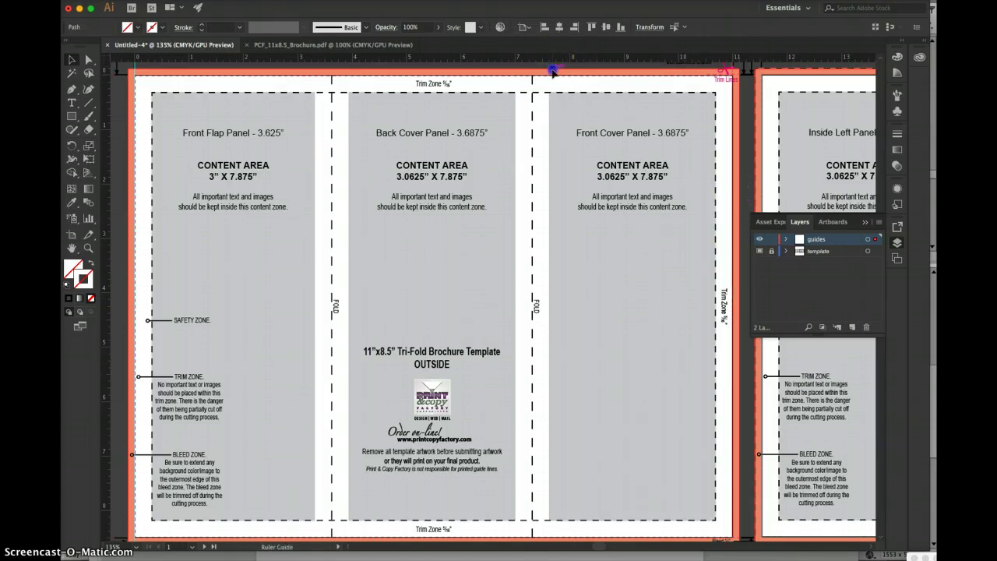
{"action": "left_click_drag", "start_coordinate": [552, 76], "coordinate": [516, 146]}
{"action": "left_click_drag", "start_coordinate": [511, 528], "coordinate": [512, 538]}
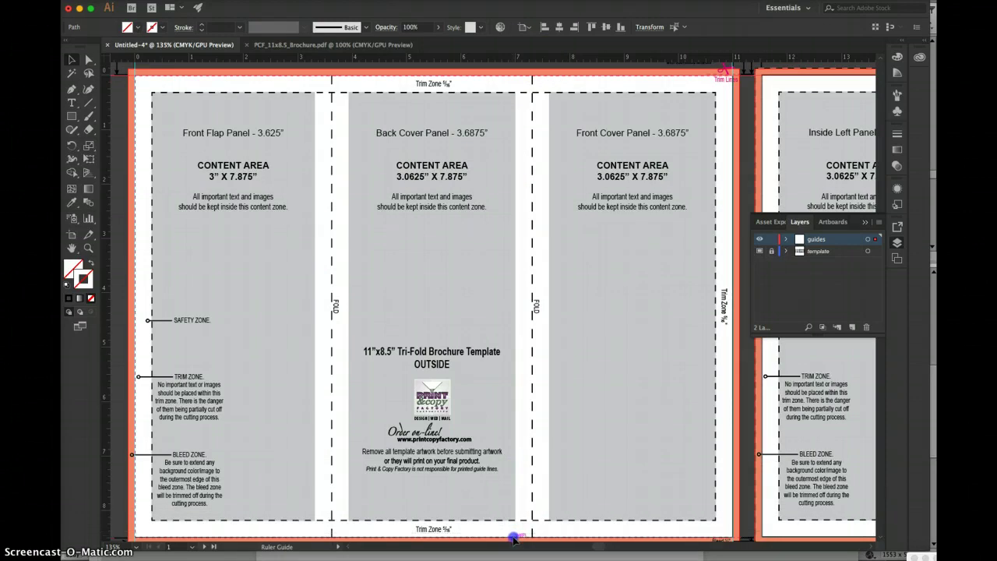
Step: Hide the template layer, check the trim guides against the outside artboard's edges, and show the template again
{"action": "left_click", "coordinate": [118, 210]}
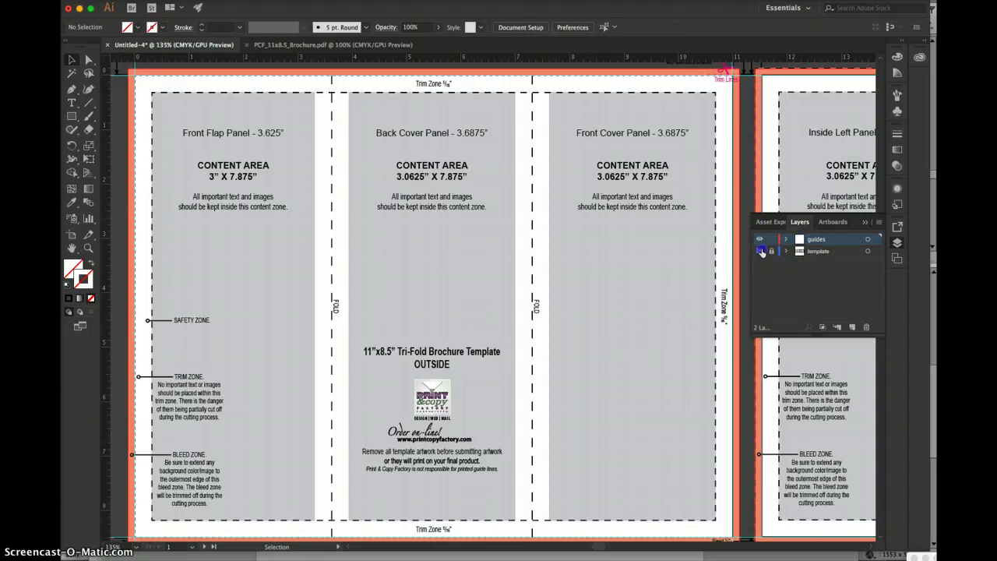
{"action": "left_click", "coordinate": [760, 250]}
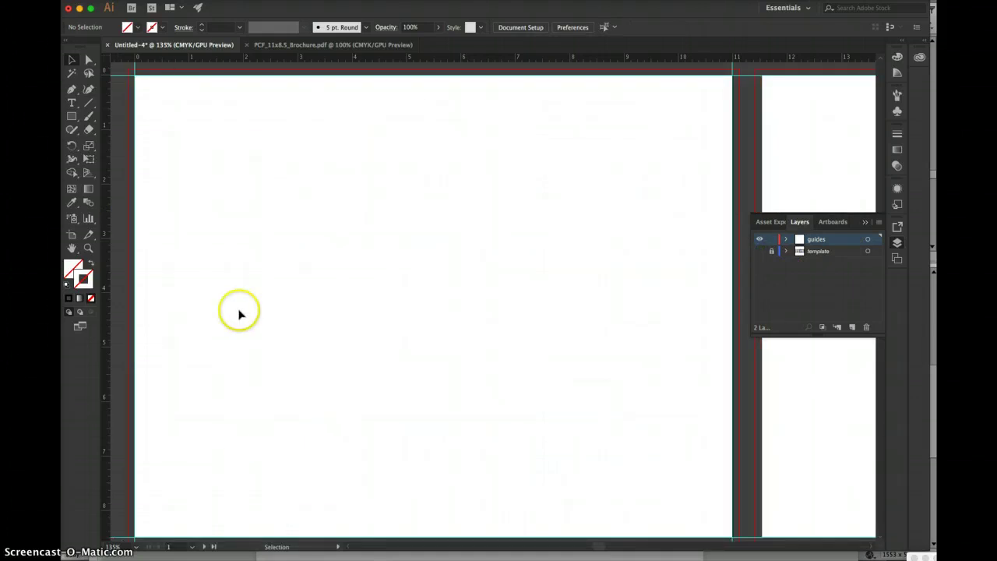
{"action": "scroll", "coordinate": [318, 398], "scroll_direction": "down", "scroll_amount": 3}
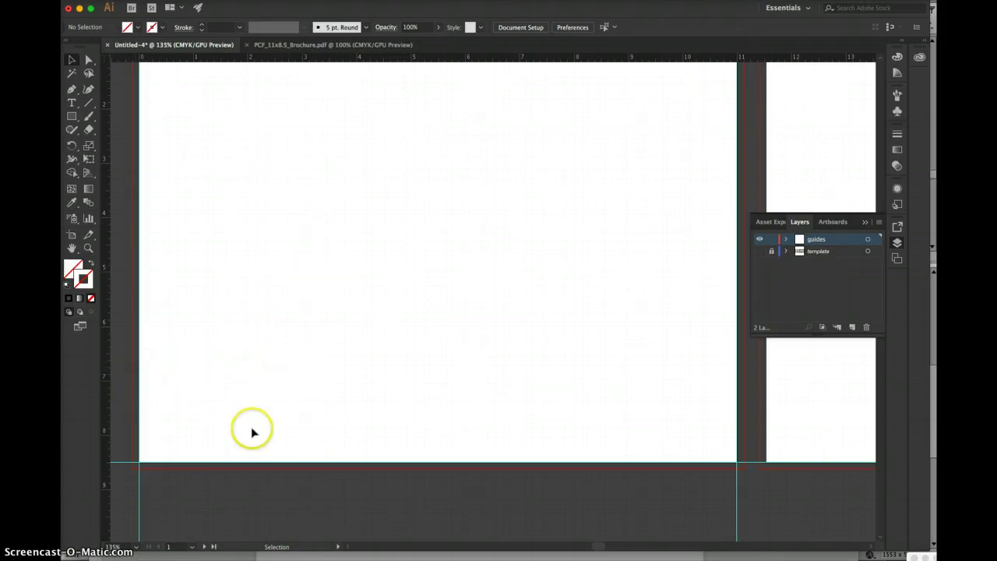
{"action": "left_click", "coordinate": [760, 251]}
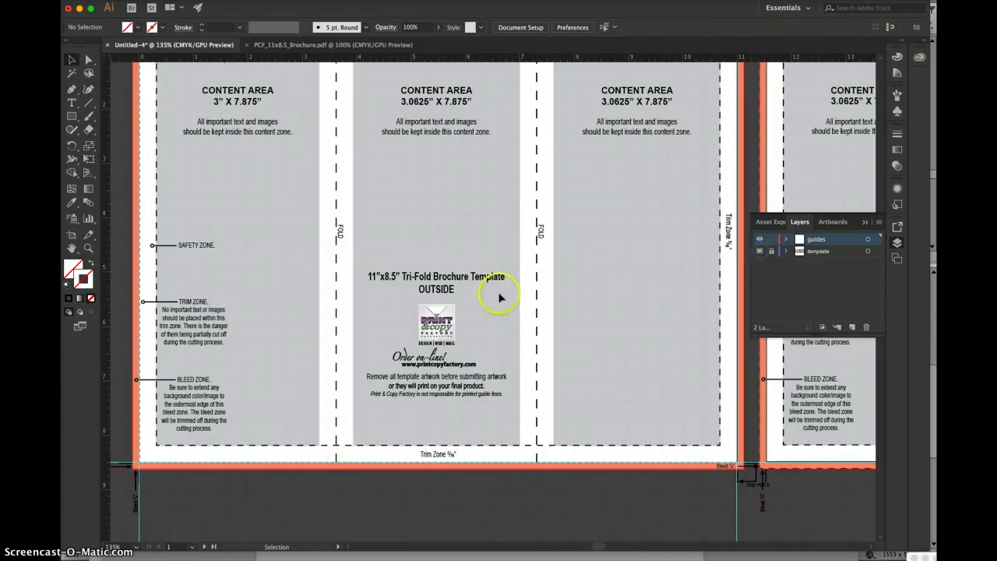
Step: Cut the two vertical trim guides of the outside artboard and paste them on all artboards
{"action": "scroll", "coordinate": [500, 296], "scroll_direction": "right", "scroll_amount": 5}
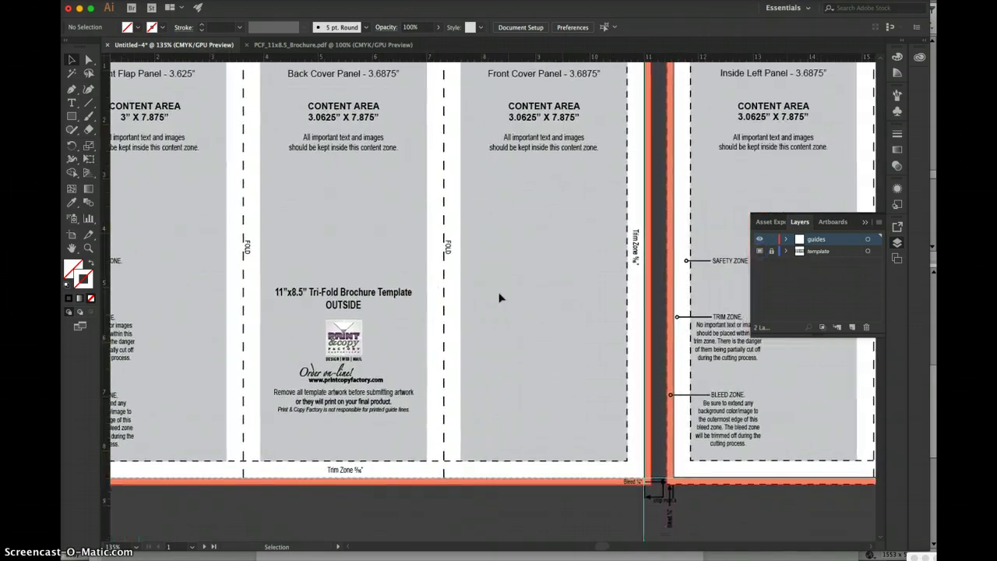
{"action": "left_click", "coordinate": [433, 279], "text": "alt"}
{"action": "left_click", "coordinate": [392, 265], "text": "alt"}
{"action": "scroll", "coordinate": [392, 266], "scroll_direction": "right", "scroll_amount": 12}
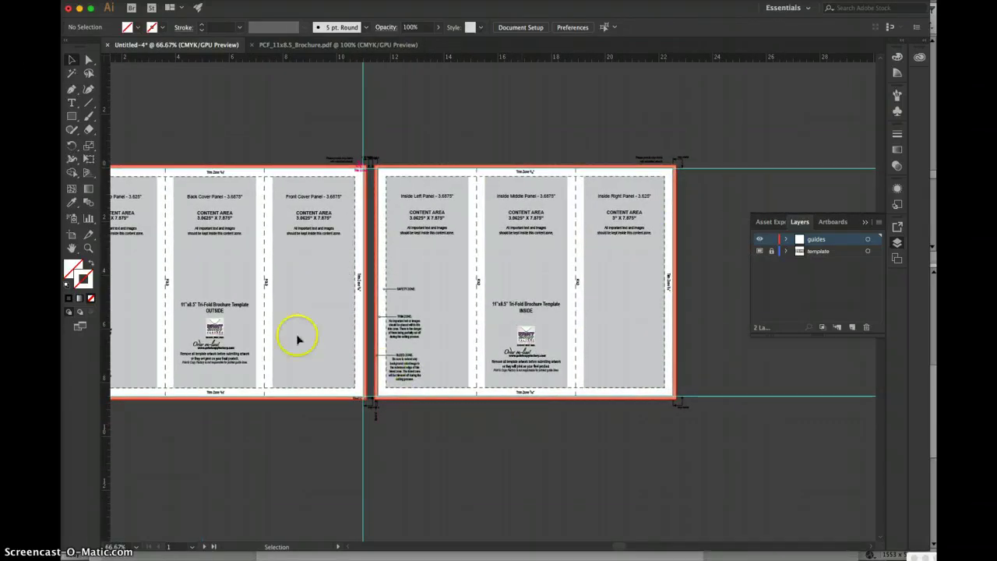
{"action": "scroll", "coordinate": [660, 320], "scroll_direction": "left", "scroll_amount": 6}
{"action": "scroll", "coordinate": [659, 319], "scroll_direction": "up", "scroll_amount": 3}
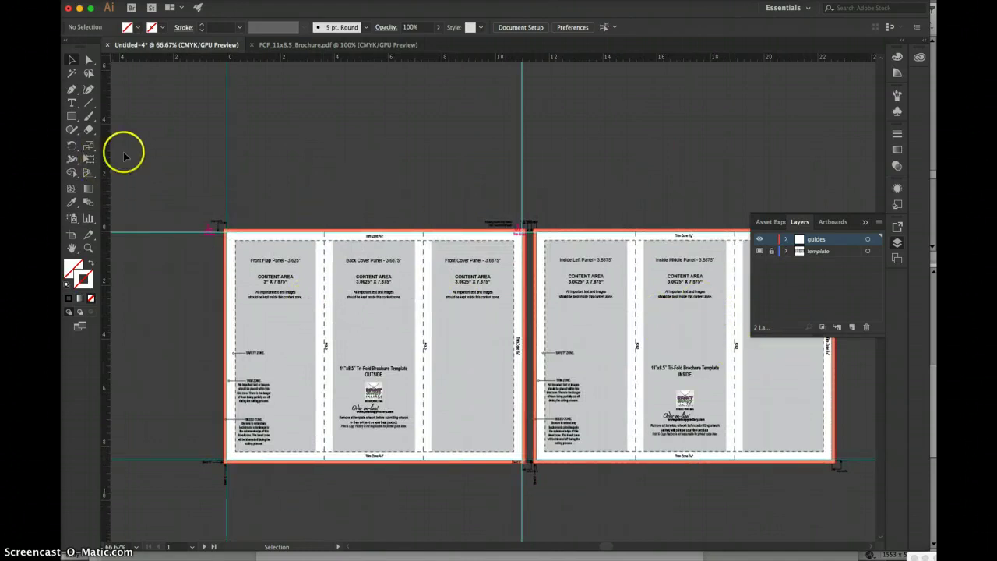
{"action": "right_click", "coordinate": [383, 146]}
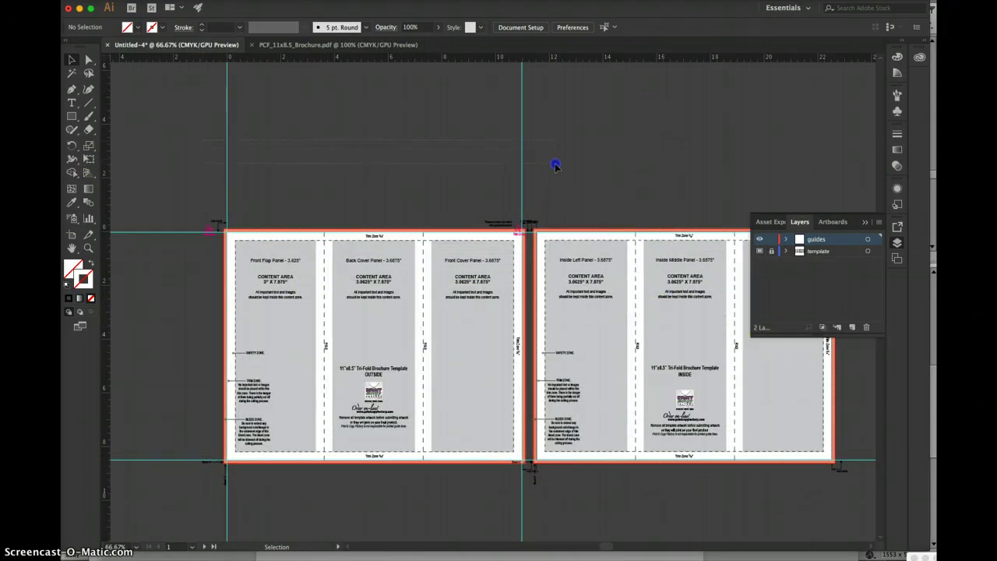
{"action": "left_click_drag", "start_coordinate": [554, 165], "coordinate": [554, 165]}
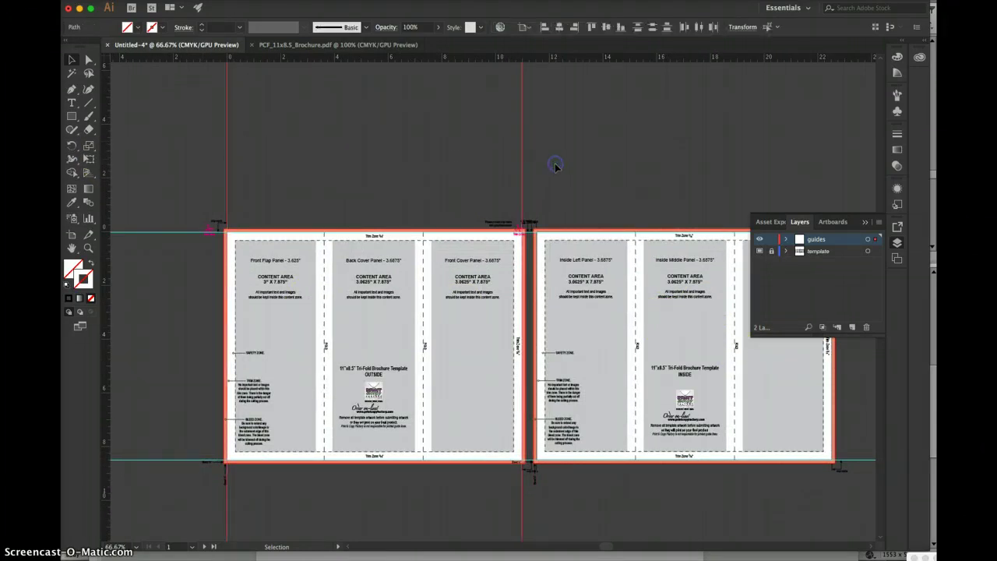
{"action": "left_click", "coordinate": [405, 151]}
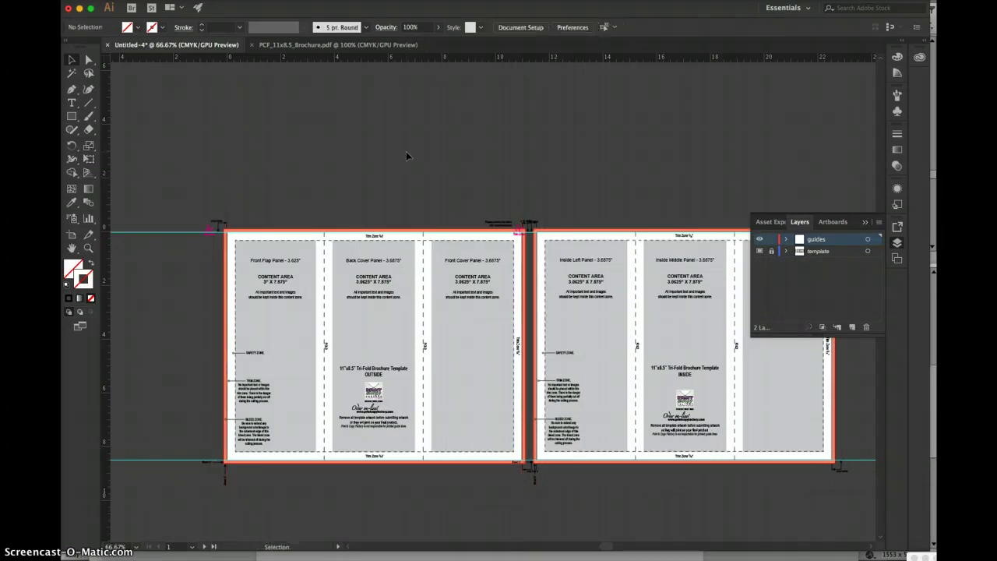
{"action": "left_click", "coordinate": [158, 1]}
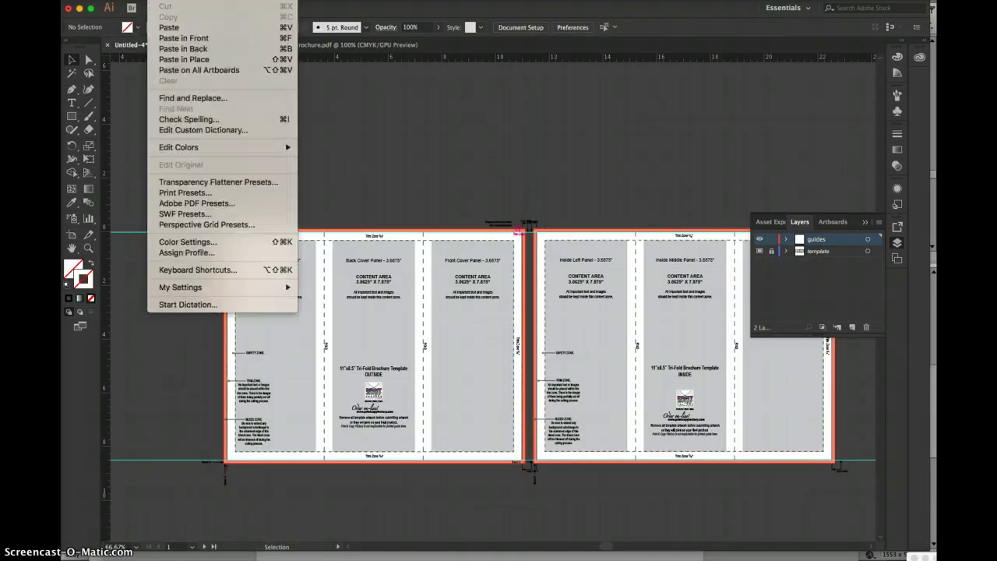
{"action": "left_click", "coordinate": [180, 70]}
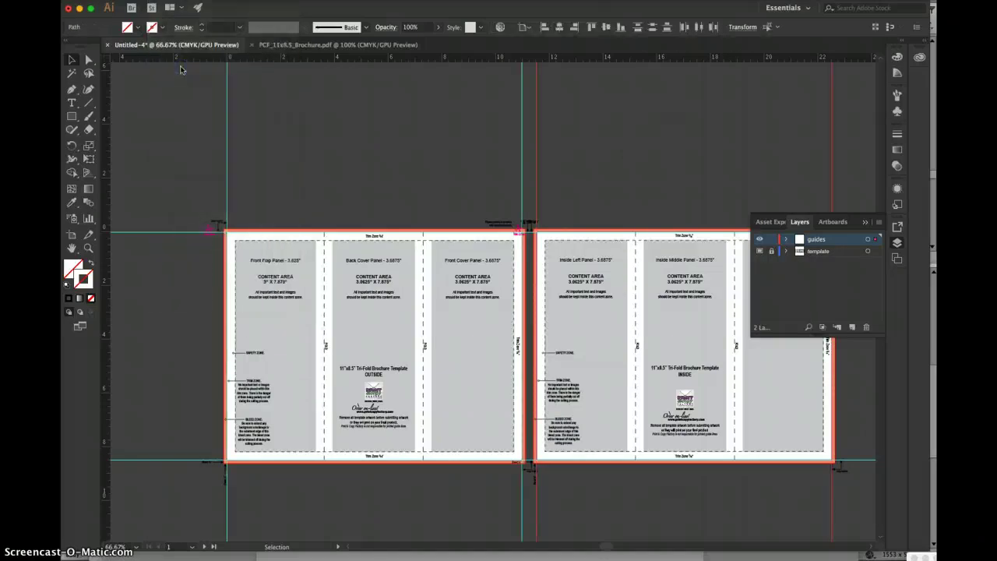
{"action": "left_click", "coordinate": [719, 165]}
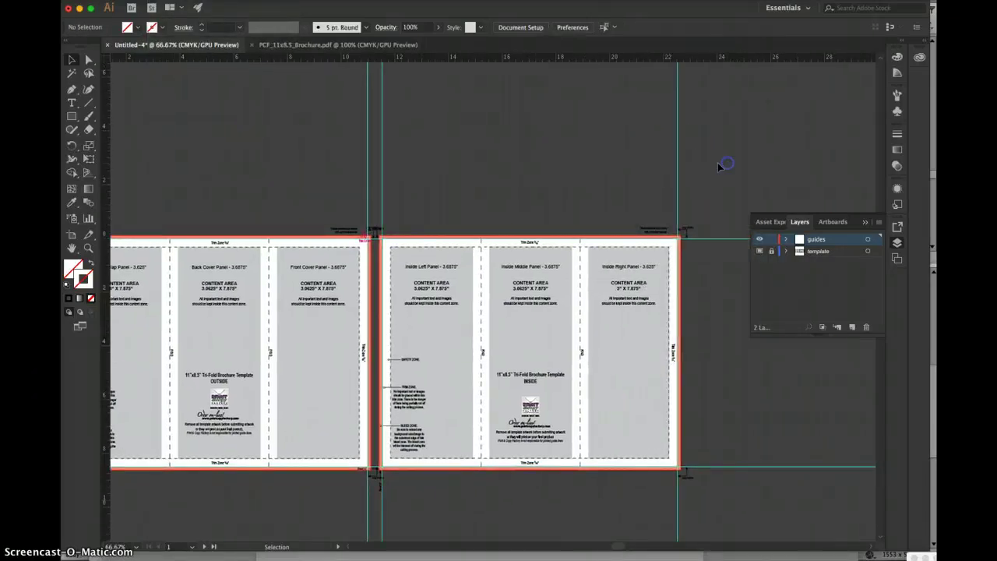
Step: Check the guides around both artboards with the template layer hidden, and show the template again
{"action": "scroll", "coordinate": [601, 216], "scroll_direction": "down", "scroll_amount": 5}
{"action": "scroll", "coordinate": [600, 215], "scroll_direction": "left", "scroll_amount": 2}
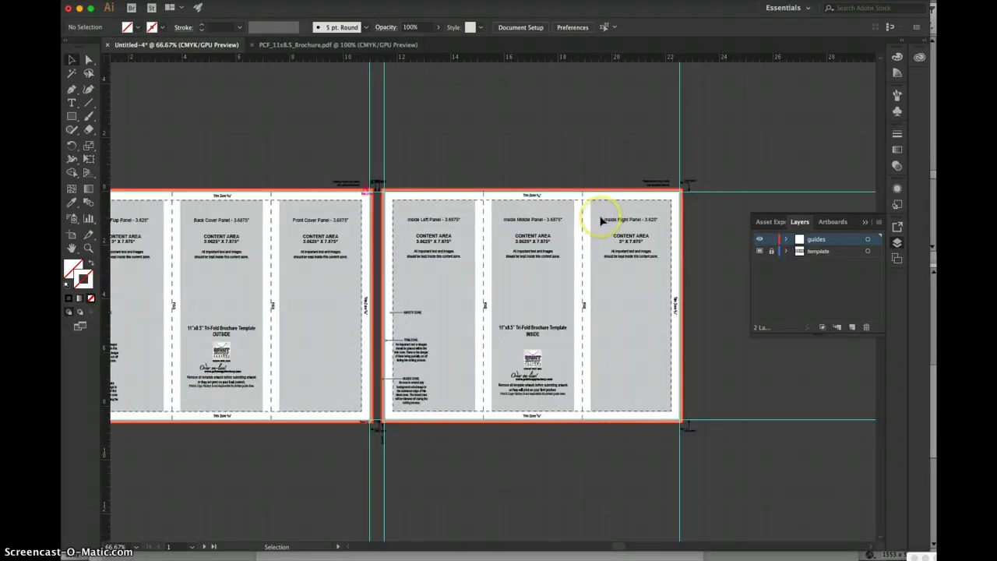
{"action": "scroll", "coordinate": [601, 221], "scroll_direction": "up", "scroll_amount": 1}
{"action": "left_click", "coordinate": [645, 288]}
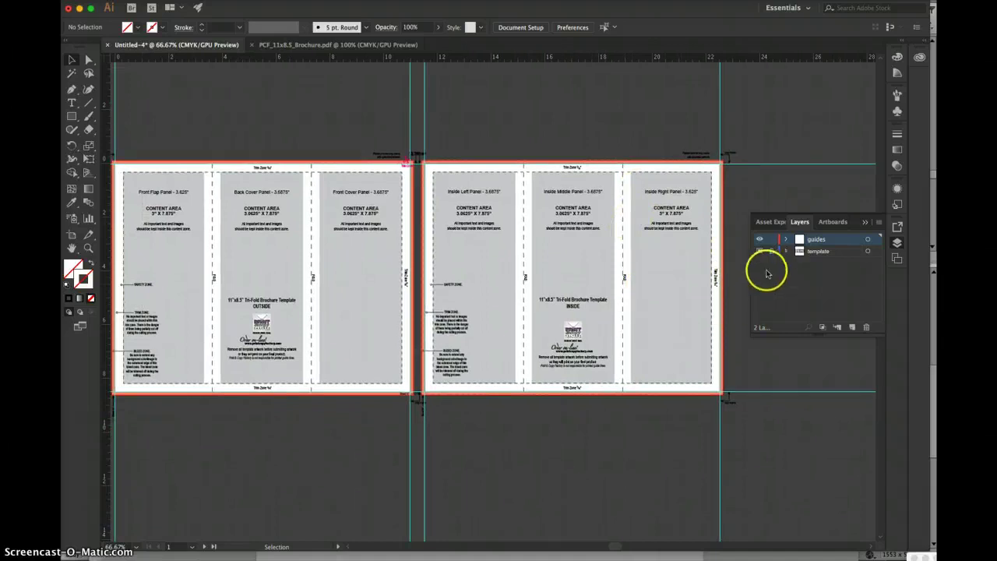
{"action": "left_click", "coordinate": [759, 251]}
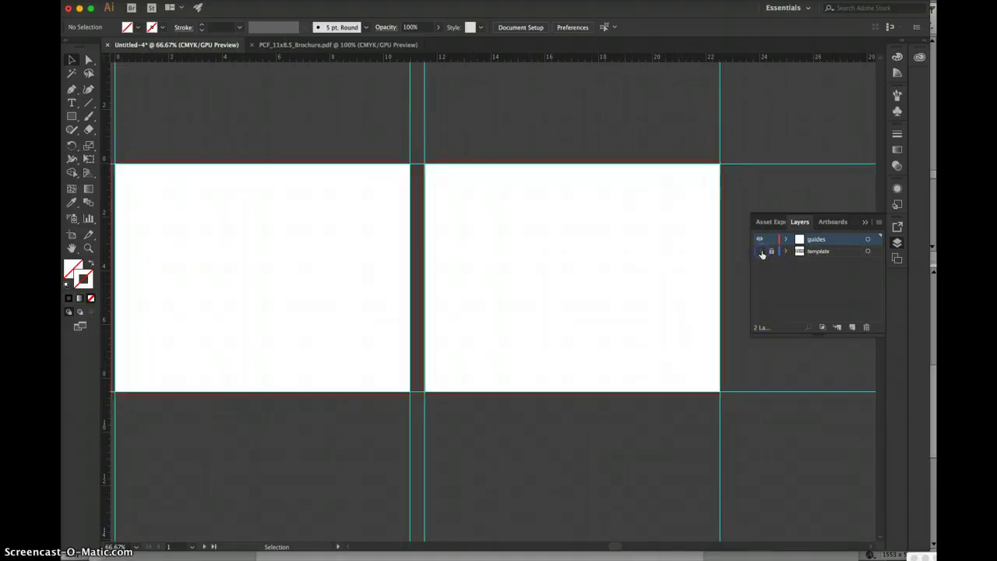
{"action": "left_click", "coordinate": [760, 251]}
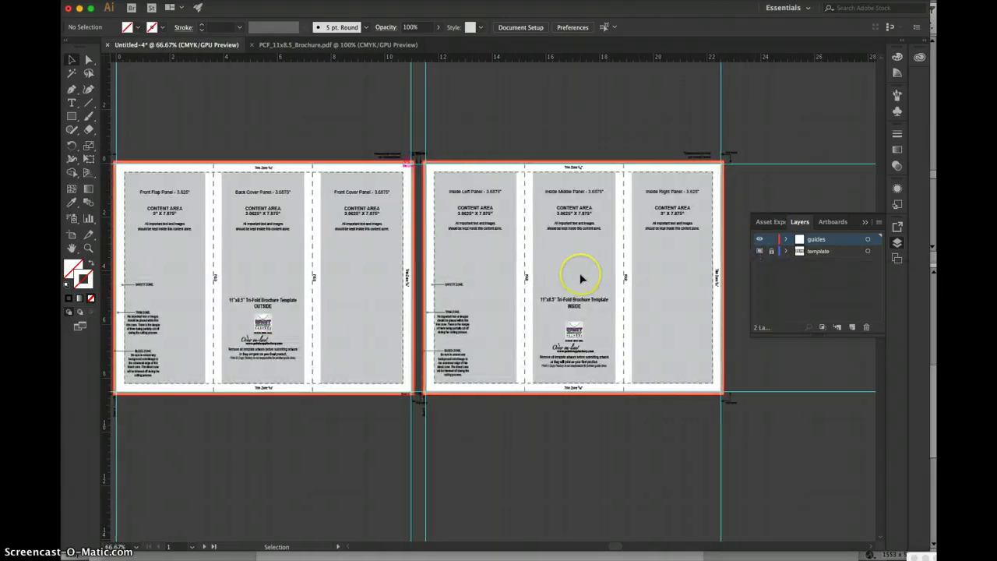
Step: Place vertical guides on the two fold lines of the outside artboard and check their alignment up close
{"action": "scroll", "coordinate": [581, 276], "scroll_direction": "left", "scroll_amount": 3}
{"action": "scroll", "coordinate": [580, 277], "scroll_direction": "down", "scroll_amount": 1}
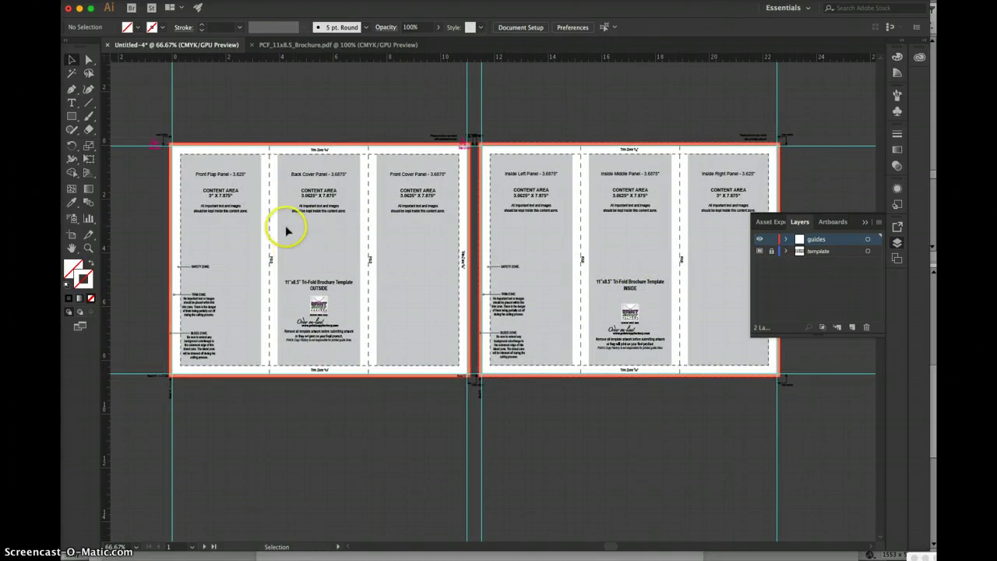
{"action": "left_click_drag", "start_coordinate": [104, 227], "coordinate": [105, 227]}
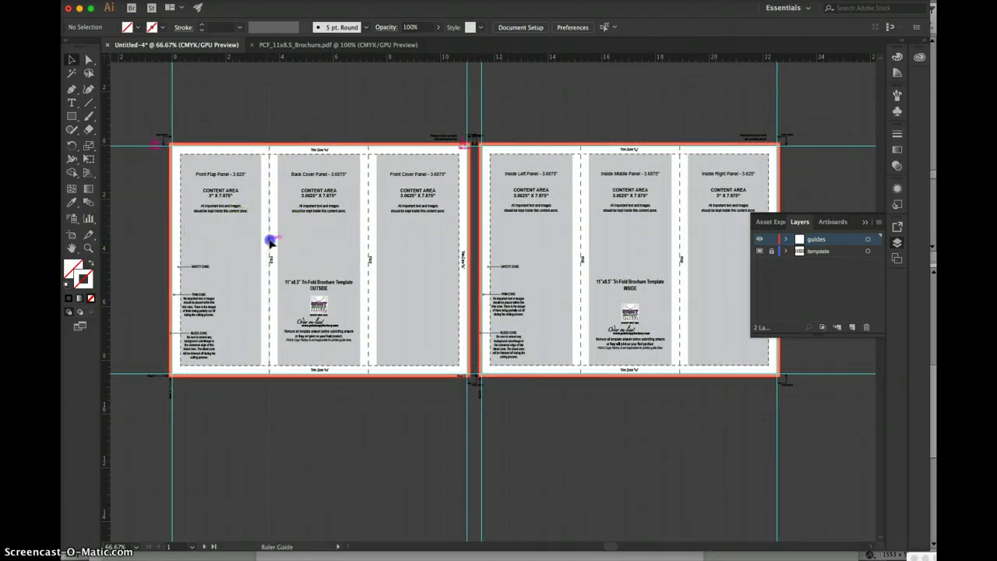
{"action": "left_click_drag", "start_coordinate": [270, 243], "coordinate": [271, 242]}
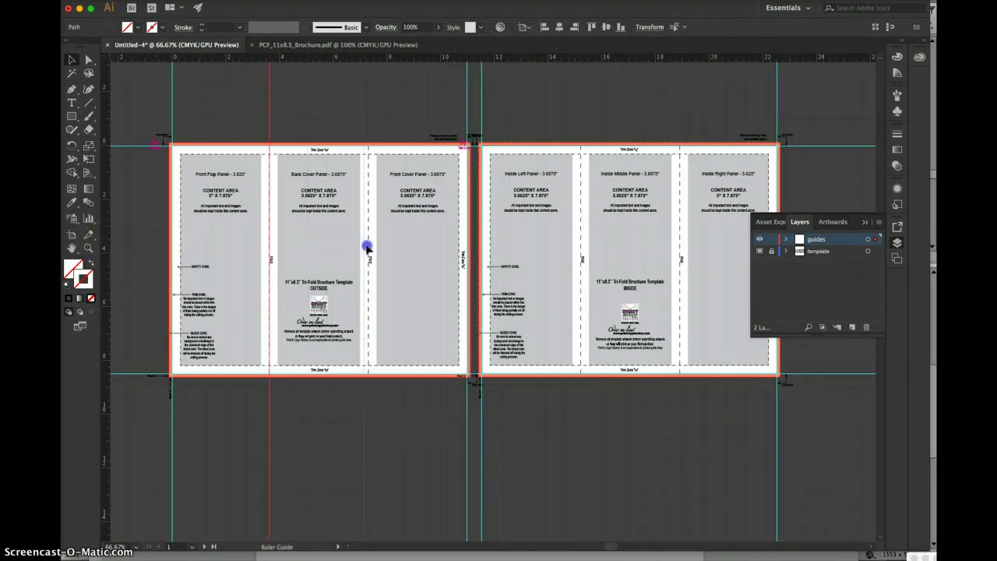
{"action": "left_click_drag", "start_coordinate": [371, 248], "coordinate": [426, 268]}
{"action": "key", "text": "super+space"}
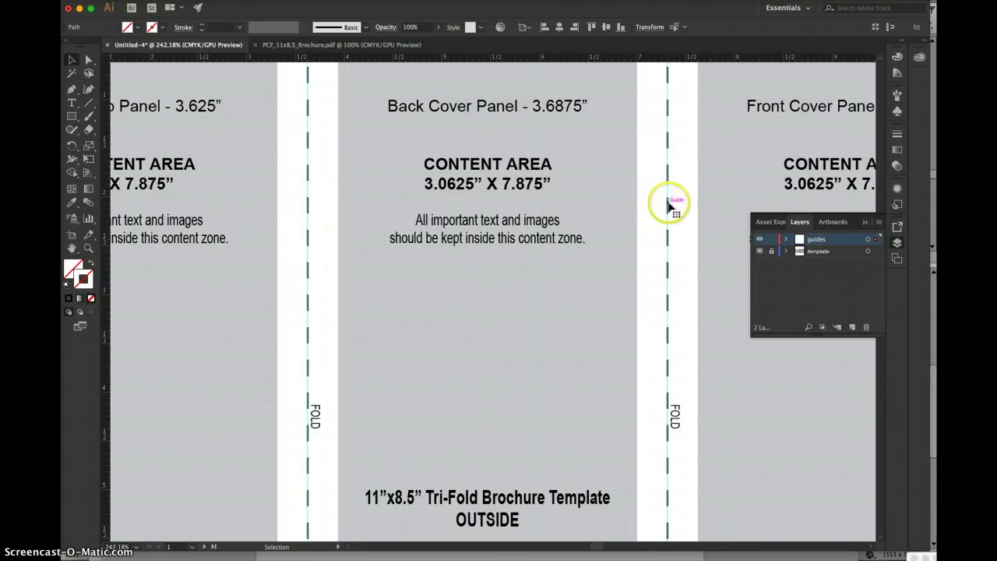
{"action": "scroll", "coordinate": [650, 256], "scroll_direction": "up", "scroll_amount": 2}
{"action": "scroll", "coordinate": [650, 256], "scroll_direction": "right", "scroll_amount": 2}
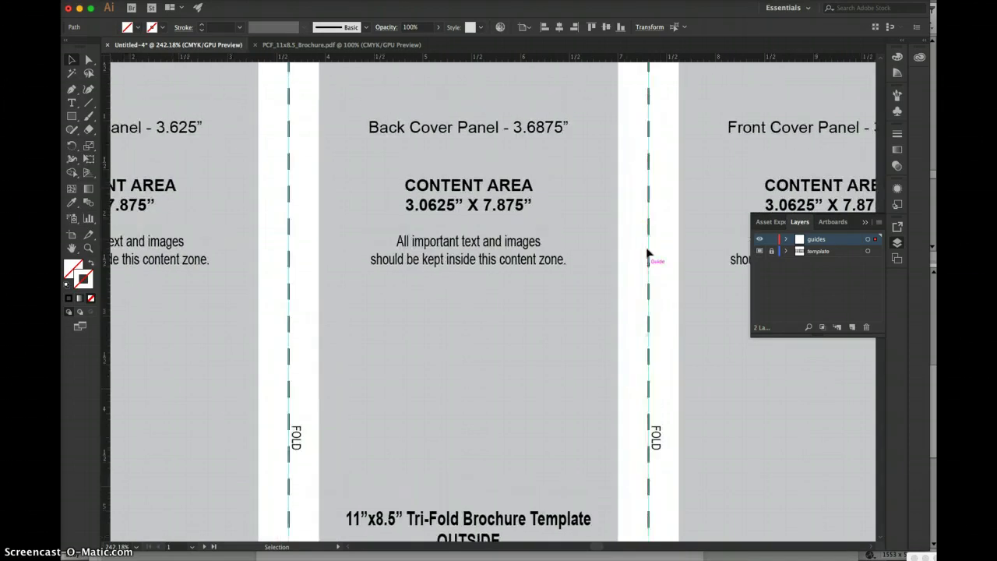
{"action": "scroll", "coordinate": [646, 248], "scroll_direction": "up", "scroll_amount": 3}
{"action": "key", "text": "super+0"}
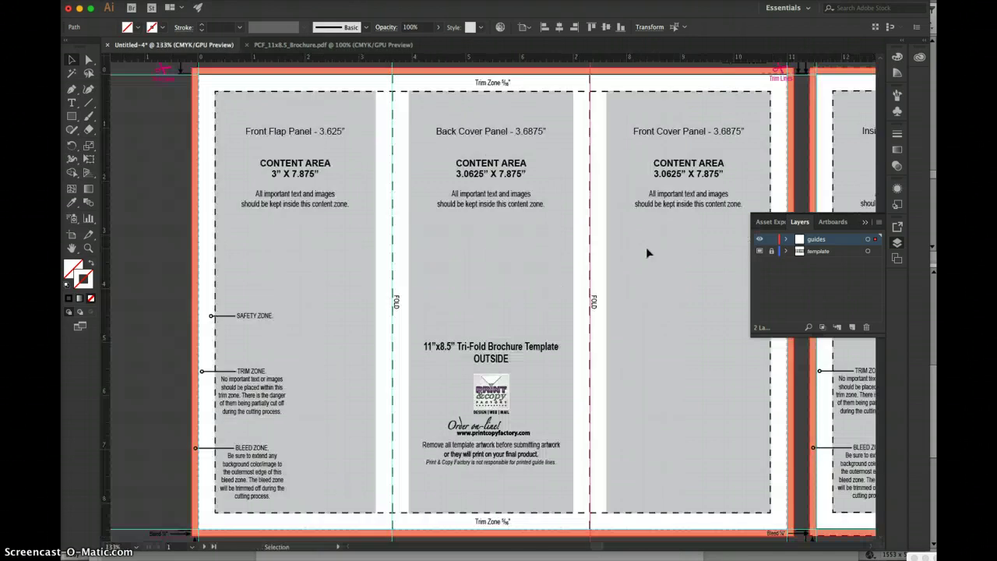
Step: Cut the two vertical fold guides of the outside artboard and paste them on all artboards
{"action": "left_click", "coordinate": [490, 189]}
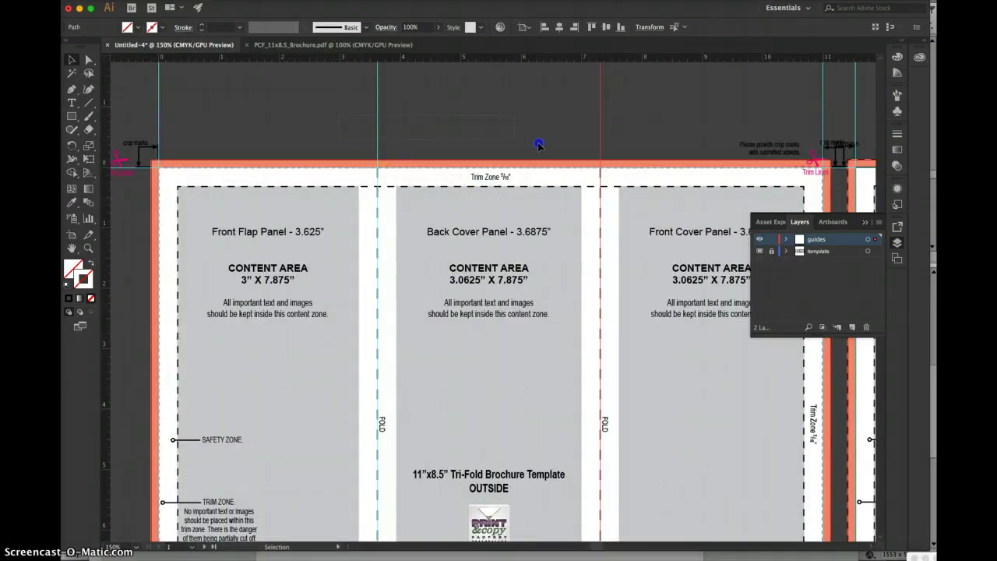
{"action": "left_click_drag", "start_coordinate": [663, 141], "coordinate": [663, 142]}
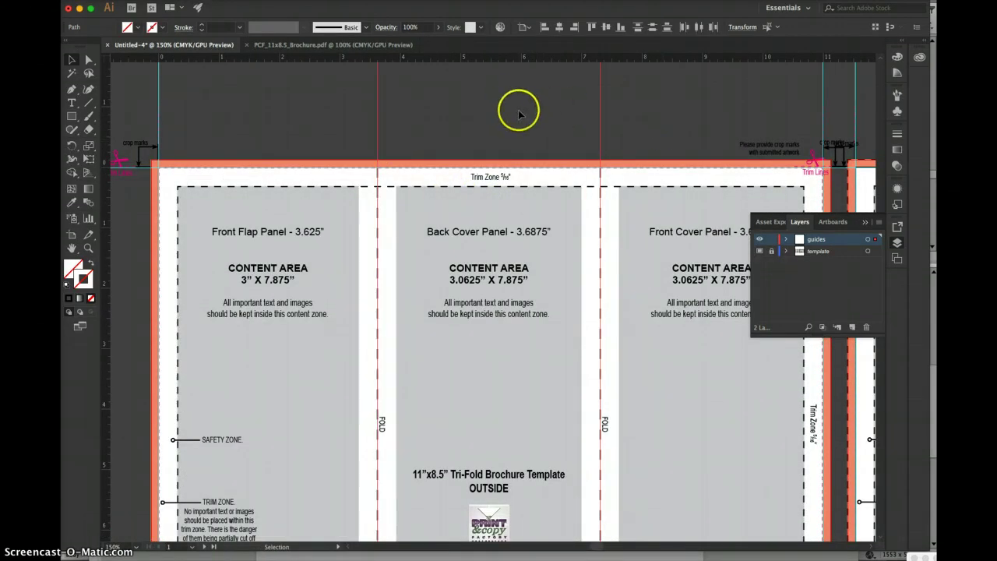
{"action": "key", "text": "Delete"}
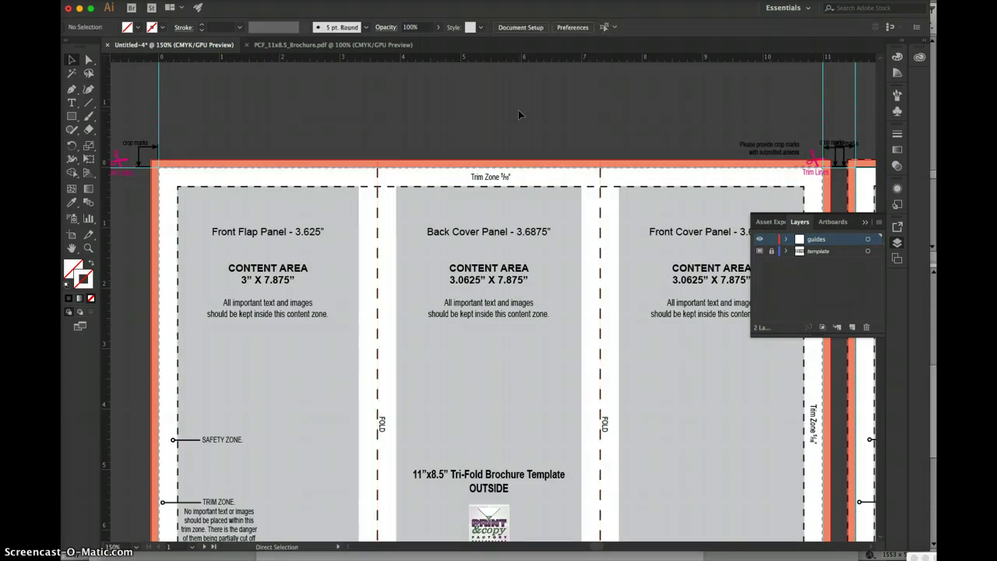
{"action": "left_click", "coordinate": [347, 52]}
{"action": "left_click", "coordinate": [160, 0]}
{"action": "left_click", "coordinate": [178, 73]}
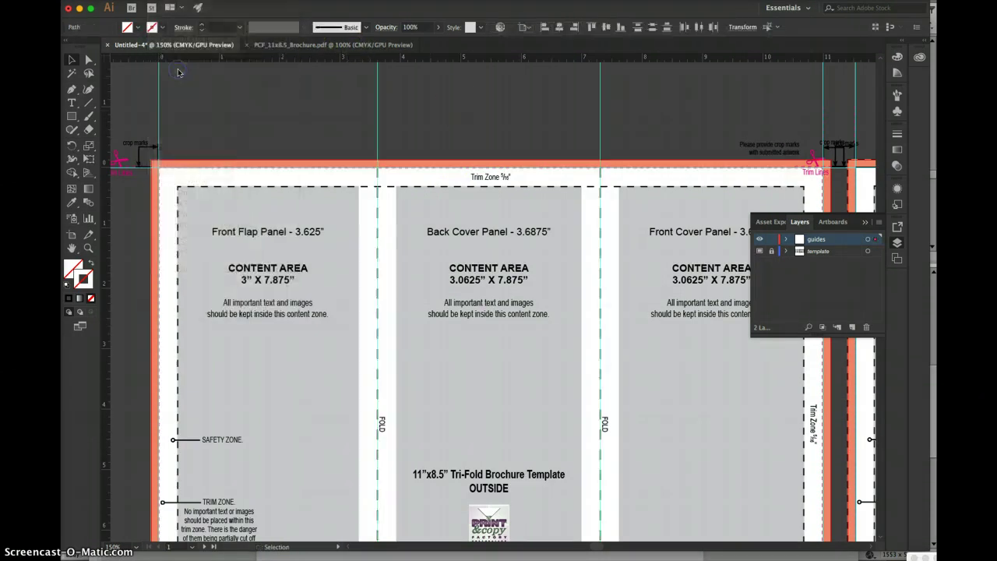
Step: Select the two fold guides of the inside artboard and nudge them onto the template's inside fold lines
{"action": "scroll", "coordinate": [438, 159], "scroll_direction": "right", "scroll_amount": 10}
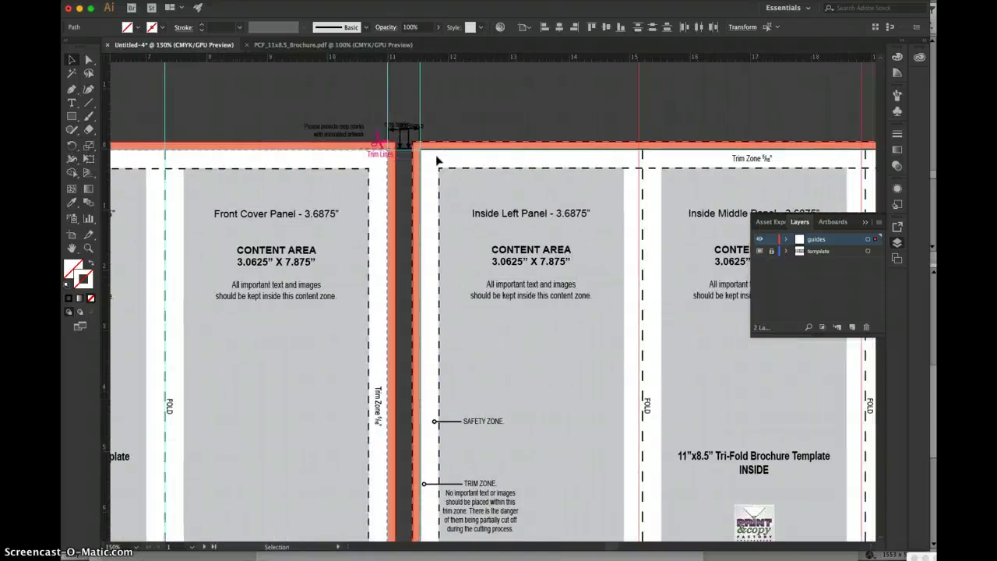
{"action": "scroll", "coordinate": [437, 160], "scroll_direction": "right", "scroll_amount": 2}
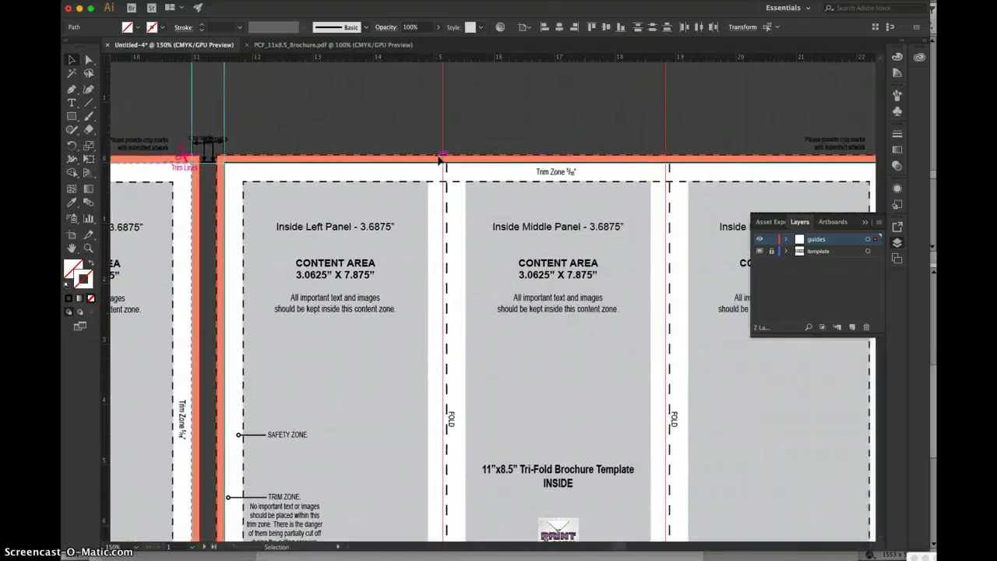
{"action": "mouse_move", "coordinate": [439, 159]}
{"action": "left_mouse_down"}
{"action": "mouse_move", "coordinate": [462, 166]}
{"action": "mouse_move", "coordinate": [441, 184]}
{"action": "mouse_move", "coordinate": [474, 200]}
{"action": "mouse_move", "coordinate": [472, 243]}
{"action": "left_mouse_up"}
{"action": "mouse_move", "coordinate": [658, 246]}
{"action": "left_mouse_down"}
{"action": "mouse_move", "coordinate": [660, 221]}
{"action": "mouse_move", "coordinate": [659, 234]}
{"action": "left_mouse_up"}
{"action": "key", "text": "Right"}
{"action": "key", "text": "Right"}
{"action": "key", "text": "Right"}
{"action": "key", "text": "Right"}
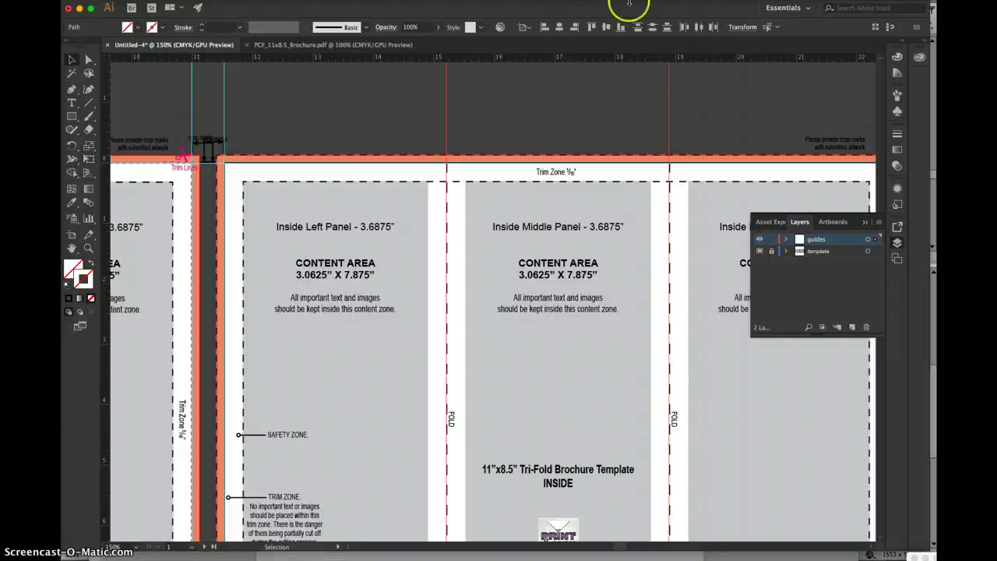
Step: Hide the template layer, examine the trim and fold guides across both artboards, and show the template again
{"action": "left_click", "coordinate": [759, 251]}
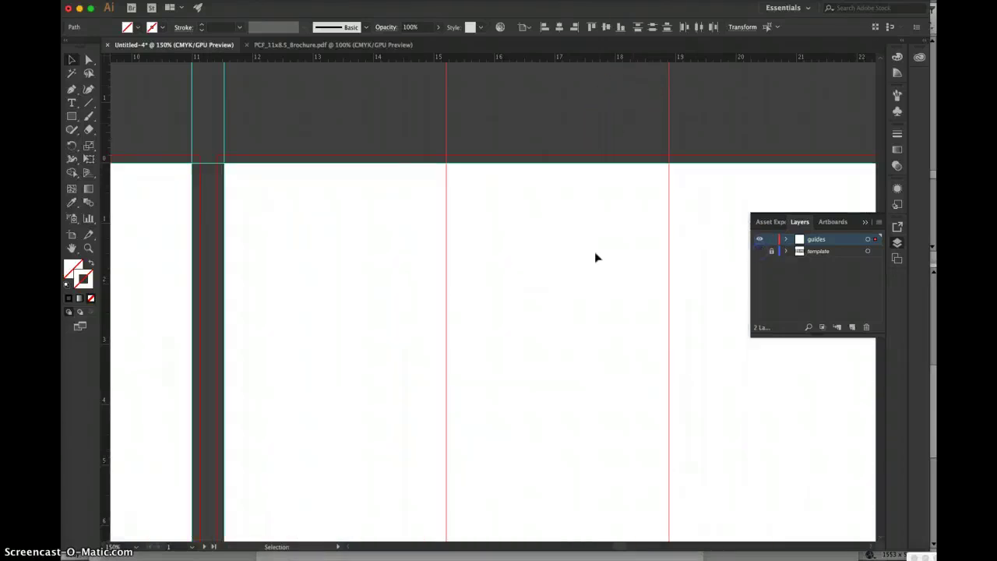
{"action": "scroll", "coordinate": [540, 248], "scroll_direction": "left", "scroll_amount": 10}
{"action": "scroll", "coordinate": [540, 250], "scroll_direction": "up", "scroll_amount": 5}
{"action": "scroll", "coordinate": [540, 250], "scroll_direction": "left", "scroll_amount": 3}
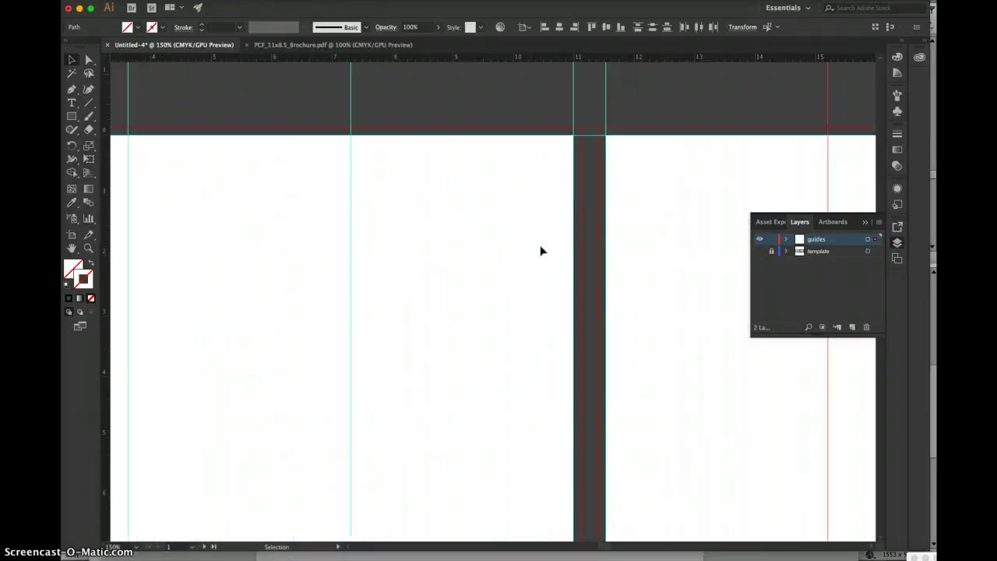
{"action": "key", "text": "super+0"}
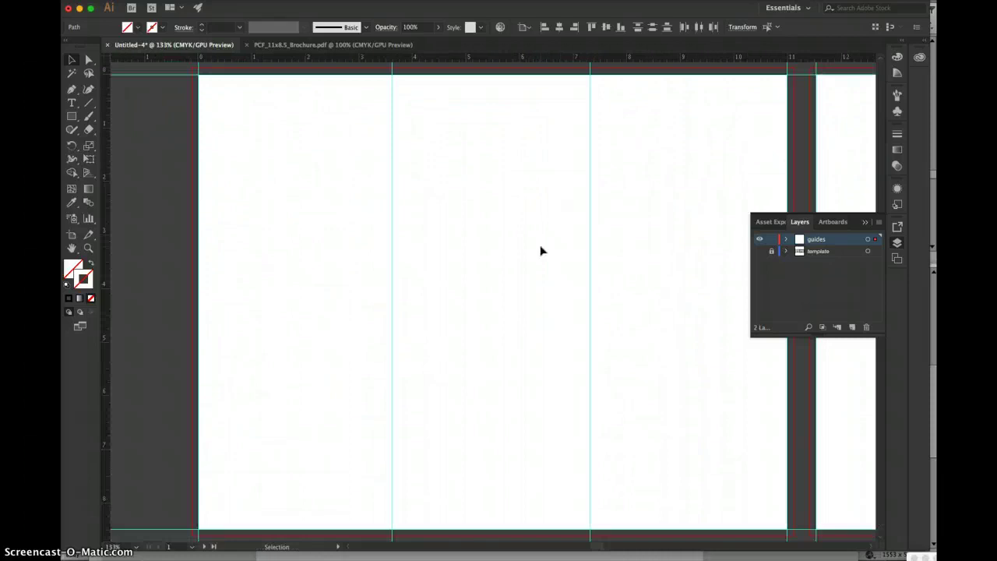
{"action": "scroll", "coordinate": [541, 251], "scroll_direction": "right", "scroll_amount": 10}
{"action": "scroll", "coordinate": [541, 251], "scroll_direction": "left", "scroll_amount": 7}
{"action": "scroll", "coordinate": [541, 250], "scroll_direction": "up", "scroll_amount": 1}
{"action": "scroll", "coordinate": [542, 250], "scroll_direction": "up", "scroll_amount": 2}
{"action": "scroll", "coordinate": [542, 250], "scroll_direction": "left", "scroll_amount": 6}
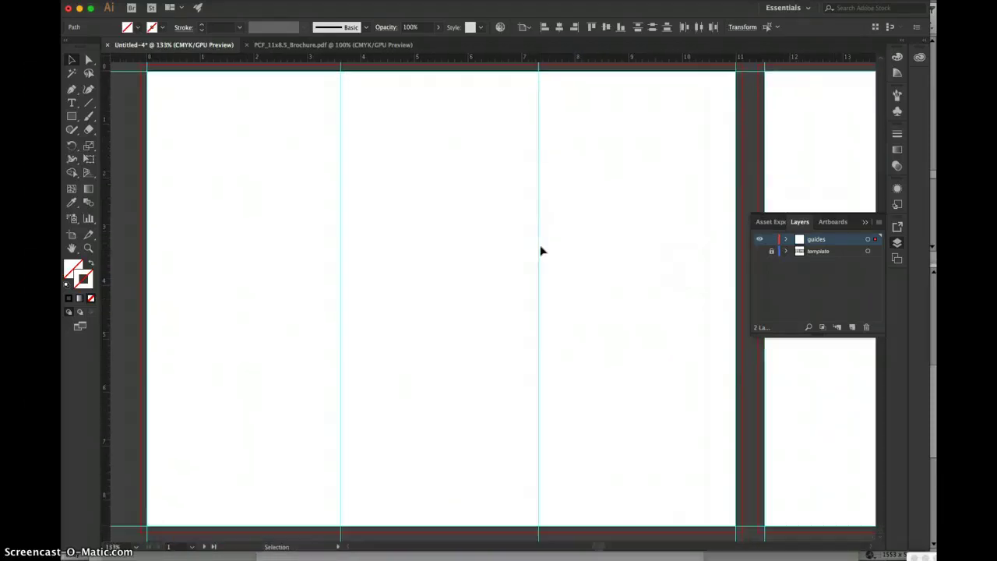
{"action": "scroll", "coordinate": [542, 250], "scroll_direction": "right", "scroll_amount": 3}
{"action": "scroll", "coordinate": [542, 250], "scroll_direction": "right", "scroll_amount": 3}
{"action": "scroll", "coordinate": [541, 250], "scroll_direction": "down", "scroll_amount": 1}
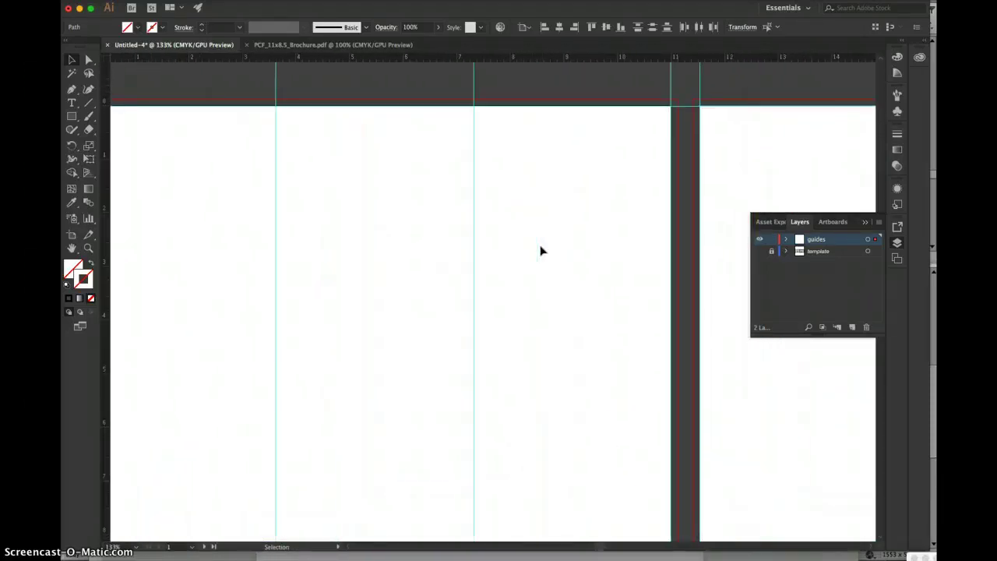
{"action": "left_click", "coordinate": [760, 251]}
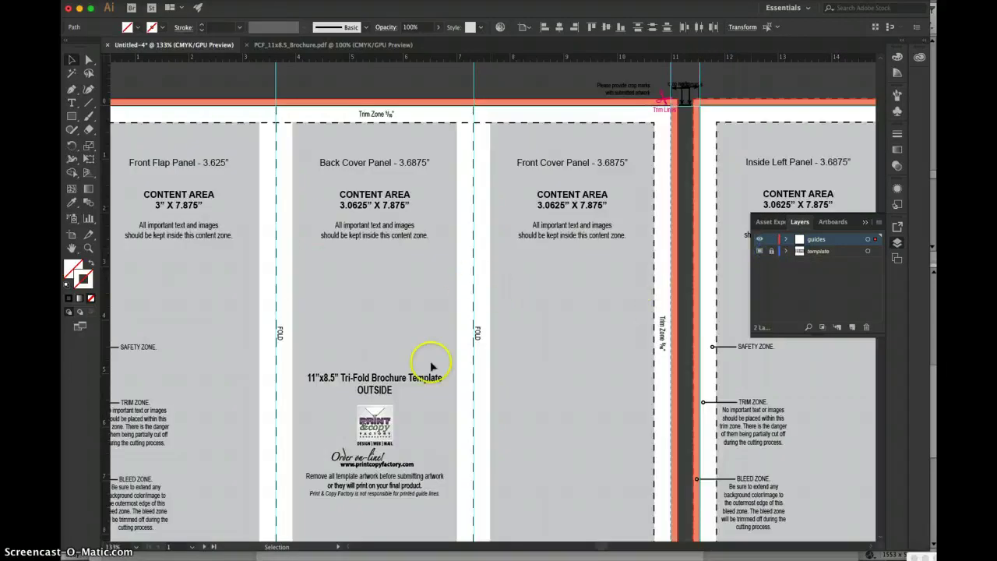
Step: Create a new layer above the guides layer and name it "fold"
{"action": "scroll", "coordinate": [394, 343], "scroll_direction": "right", "scroll_amount": 12}
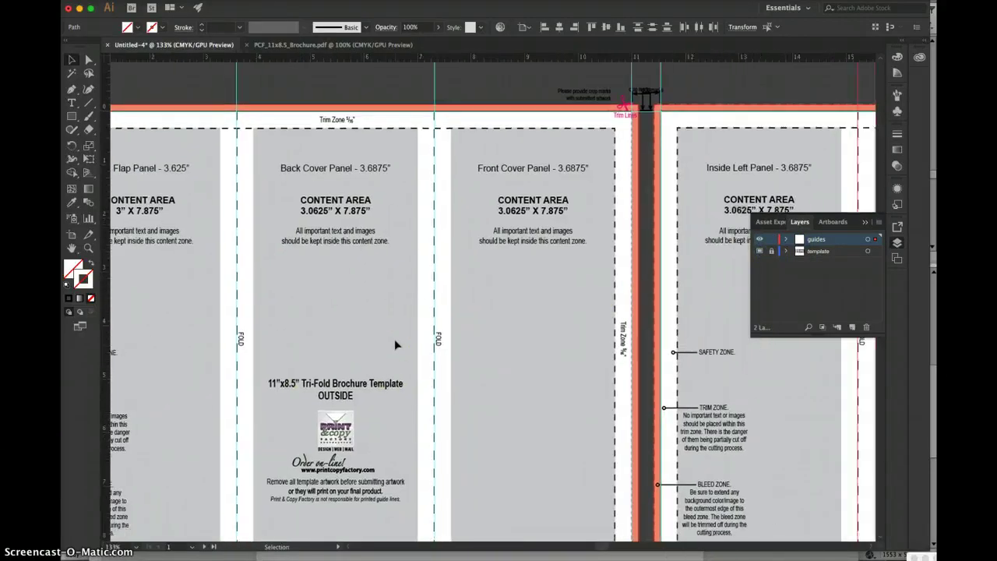
{"action": "scroll", "coordinate": [394, 342], "scroll_direction": "left", "scroll_amount": 1}
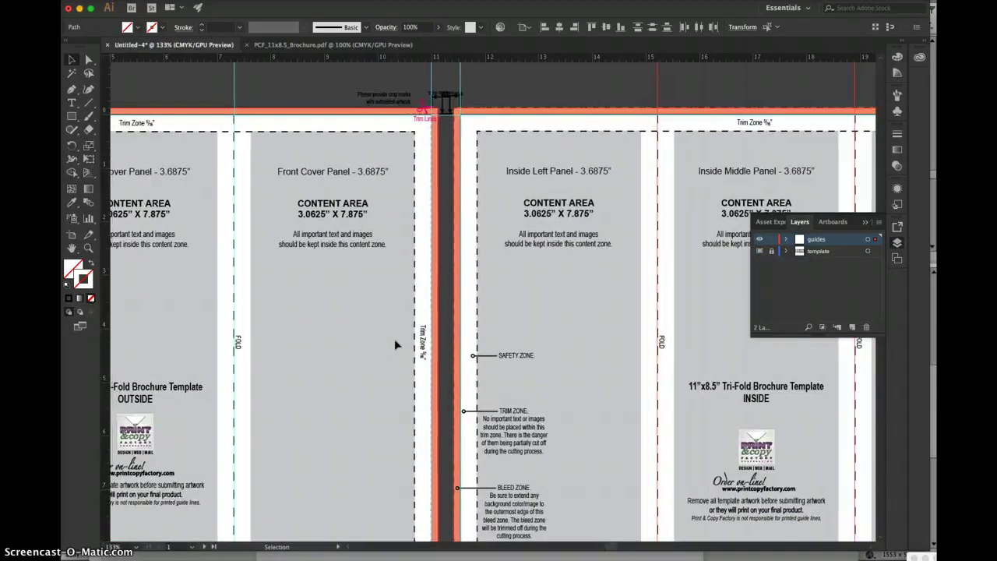
{"action": "left_click", "coordinate": [852, 328]}
{"action": "double_click", "coordinate": [817, 240]}
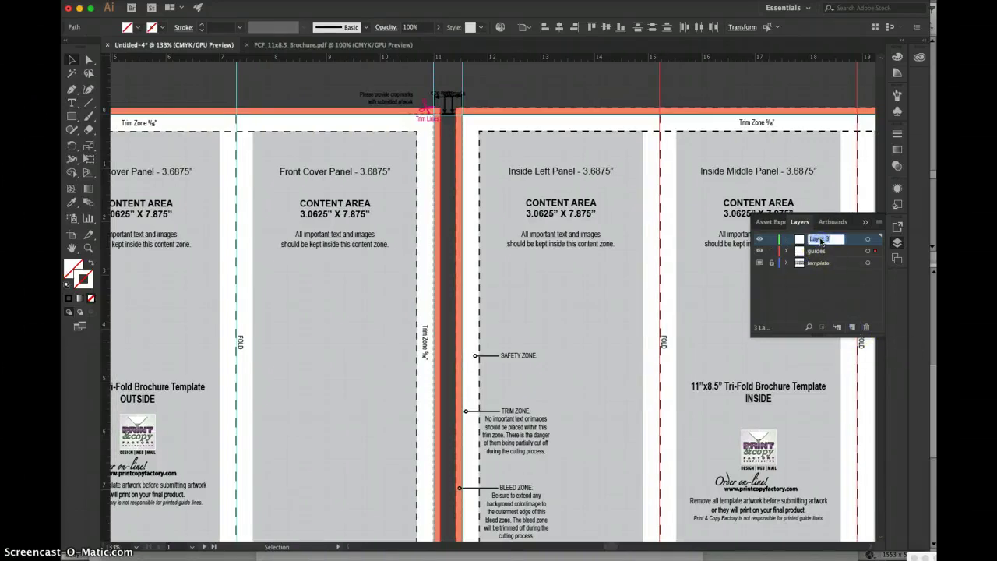
{"action": "type", "text": "fold"}
Step: Choose the Line Segment tool and set the stroke colour to a green swatch
{"action": "scroll", "coordinate": [481, 185], "scroll_direction": "left", "scroll_amount": 10}
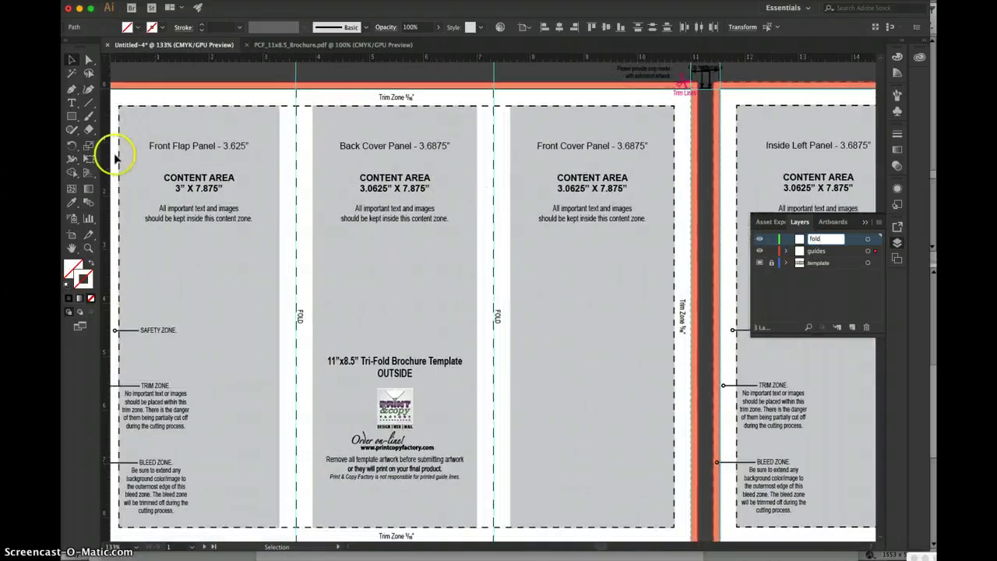
{"action": "left_click", "coordinate": [91, 104]}
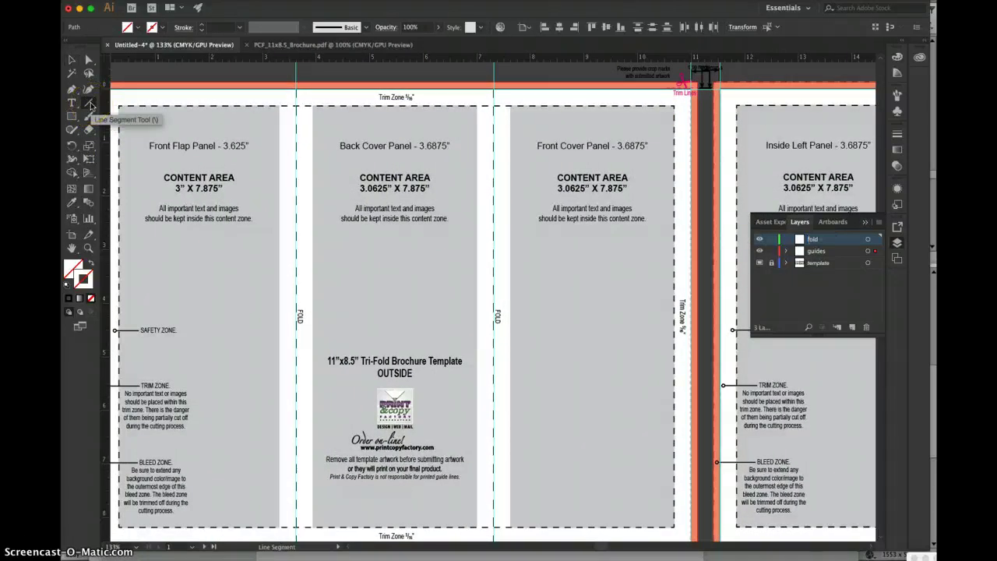
{"action": "left_click", "coordinate": [90, 279]}
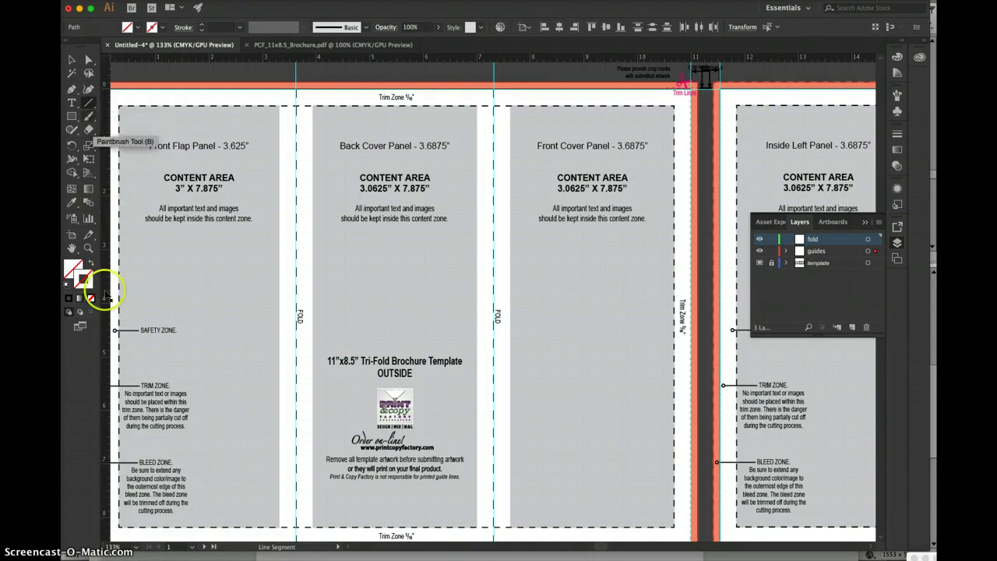
{"action": "double_click", "coordinate": [89, 278]}
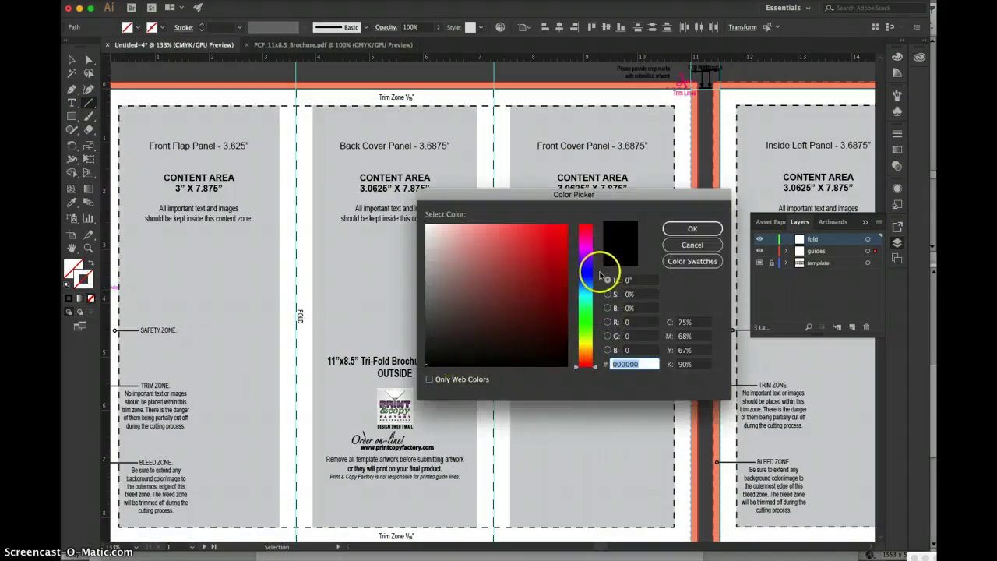
{"action": "left_click", "coordinate": [691, 228]}
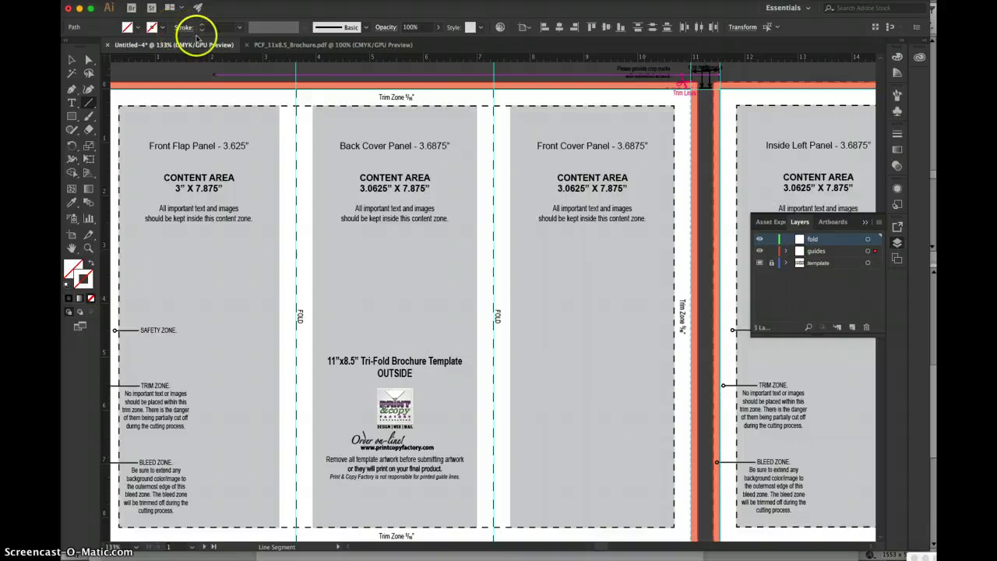
{"action": "left_click", "coordinate": [162, 28]}
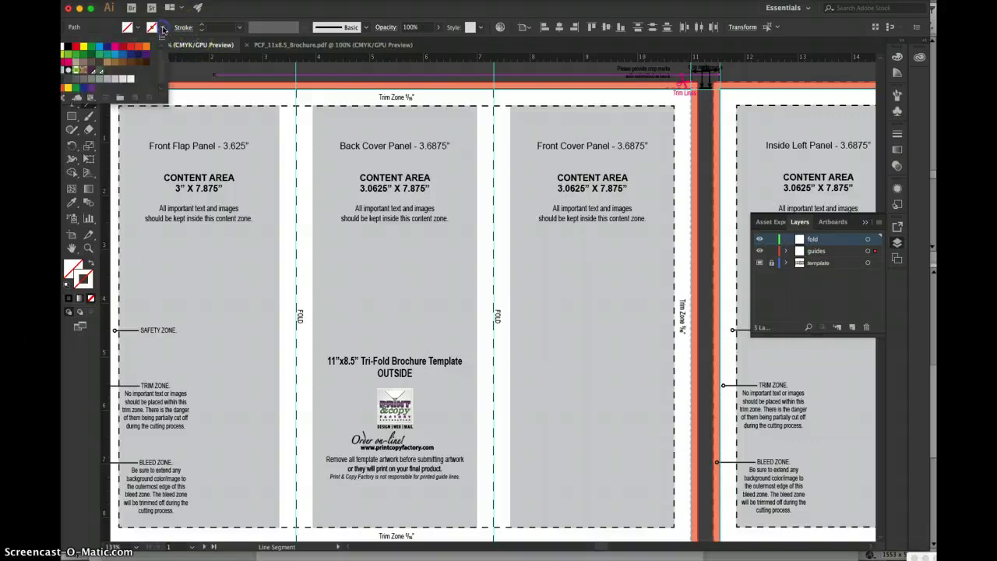
{"action": "left_click", "coordinate": [70, 56]}
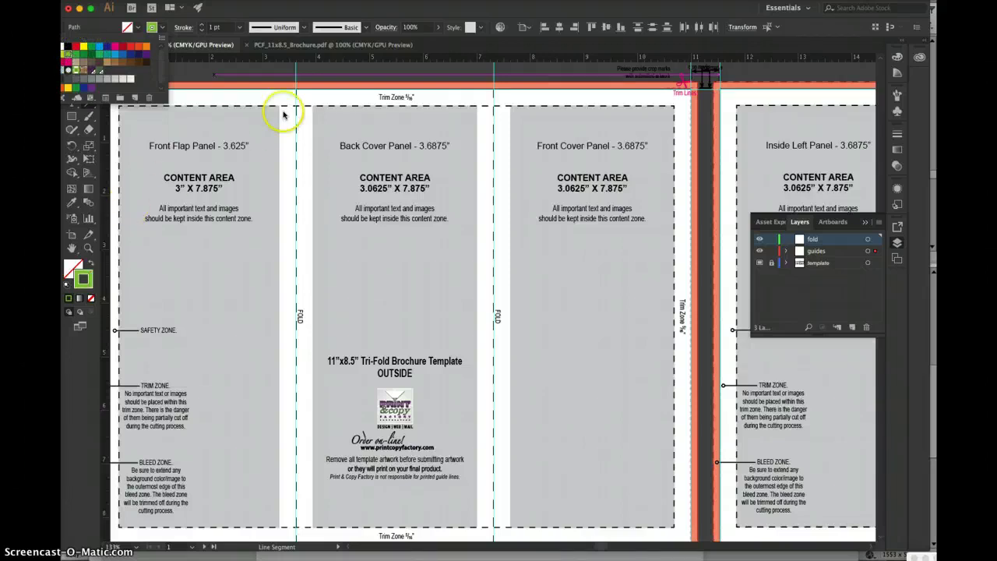
Step: Try to draw vertical green lines along the outside artboard's two fold guides with the guides layer active
{"action": "left_click", "coordinate": [296, 87]}
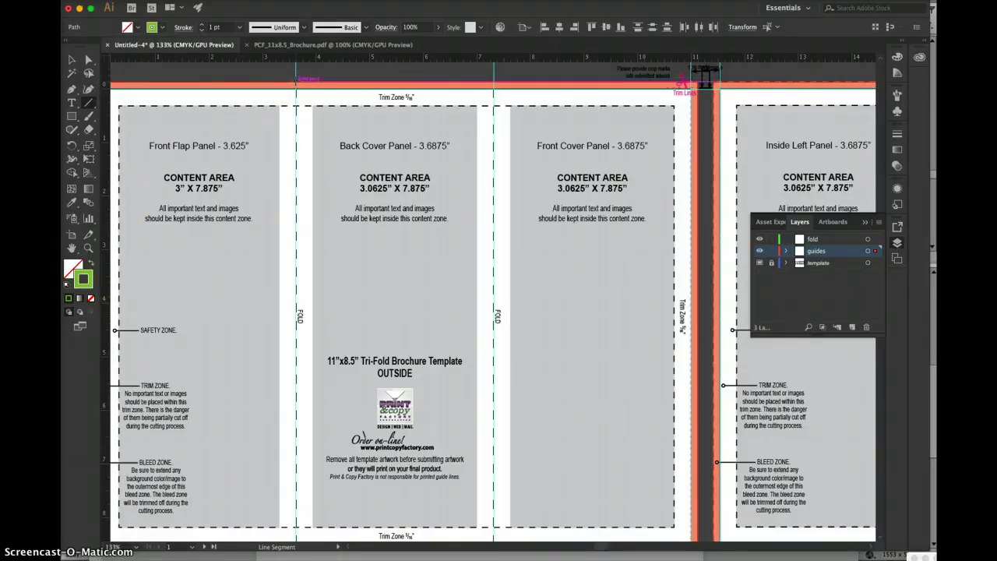
{"action": "left_click_drag", "start_coordinate": [296, 83], "coordinate": [296, 425]}
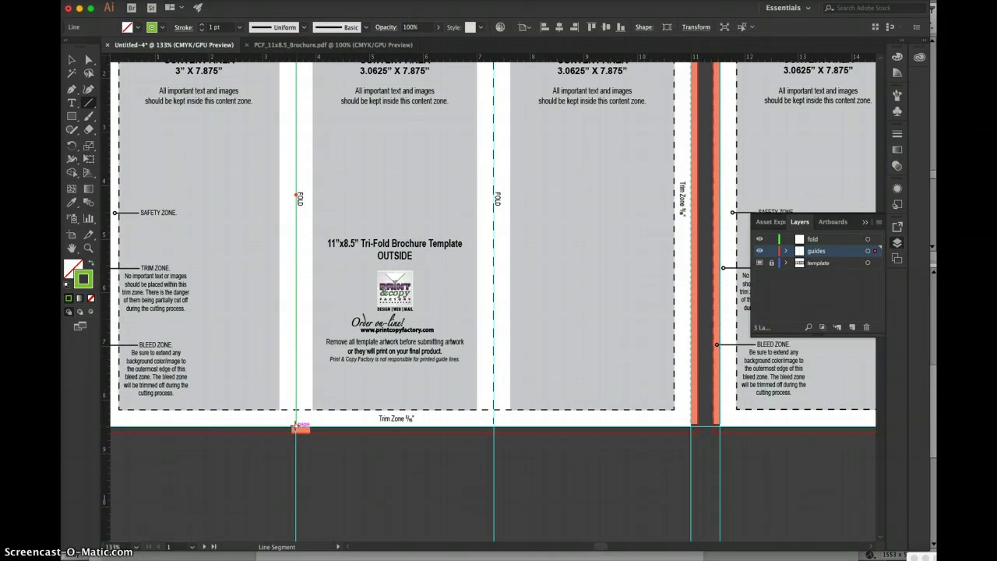
{"action": "scroll", "coordinate": [378, 384], "scroll_direction": "up", "scroll_amount": 4}
{"action": "scroll", "coordinate": [390, 383], "scroll_direction": "right", "scroll_amount": 2}
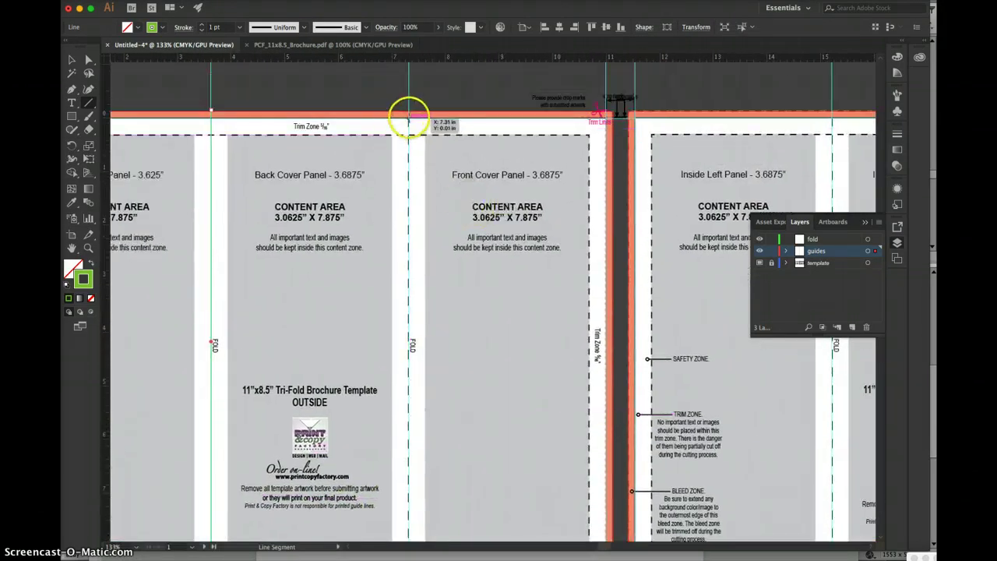
{"action": "left_click_drag", "start_coordinate": [409, 113], "coordinate": [409, 443]}
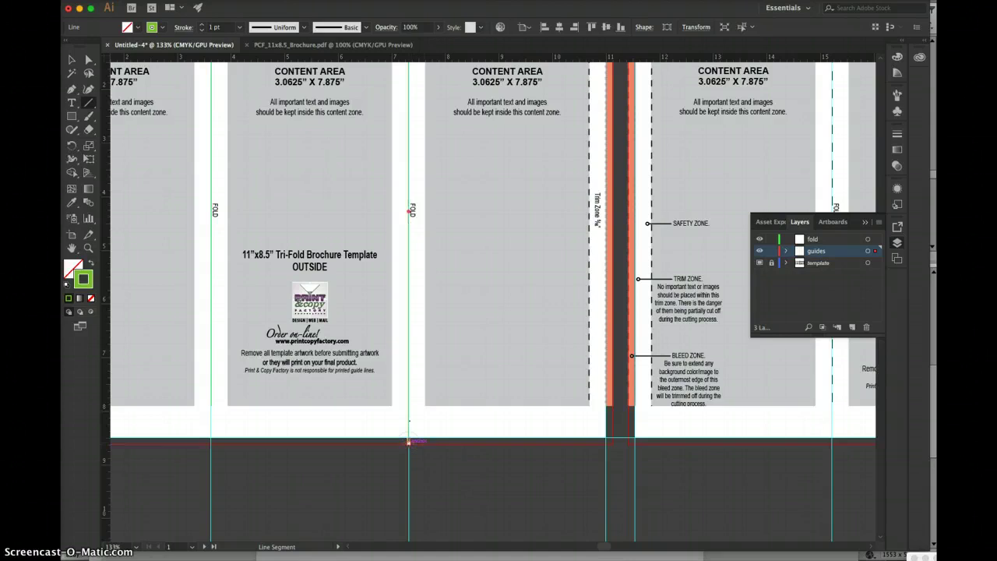
Step: Check which layer is active and remove the two fold lines drawn on the guides layer
{"action": "scroll", "coordinate": [408, 442], "scroll_direction": "right", "scroll_amount": 15}
{"action": "scroll", "coordinate": [409, 442], "scroll_direction": "up", "scroll_amount": 3}
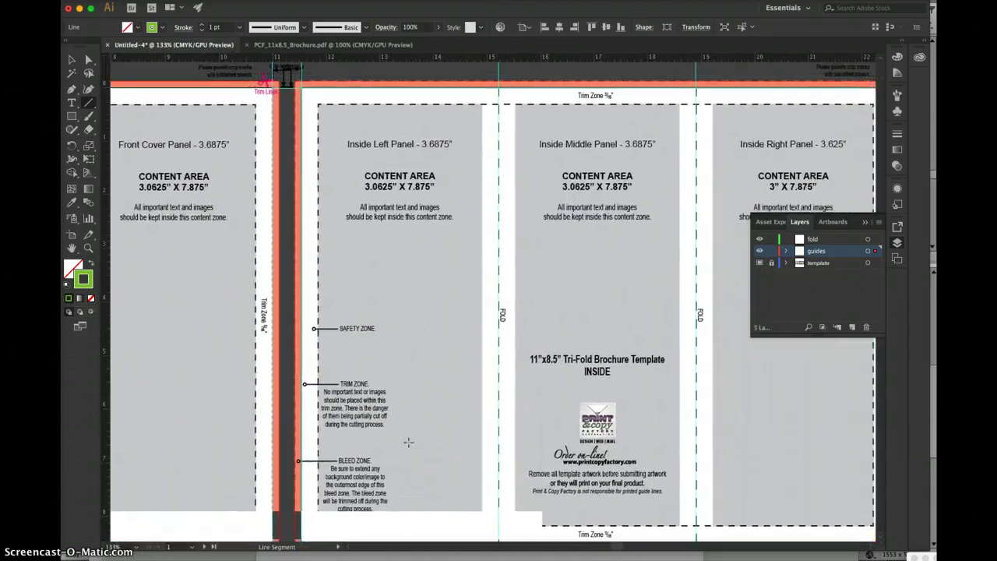
{"action": "scroll", "coordinate": [408, 442], "scroll_direction": "down", "scroll_amount": 2}
{"action": "scroll", "coordinate": [408, 442], "scroll_direction": "right", "scroll_amount": 2}
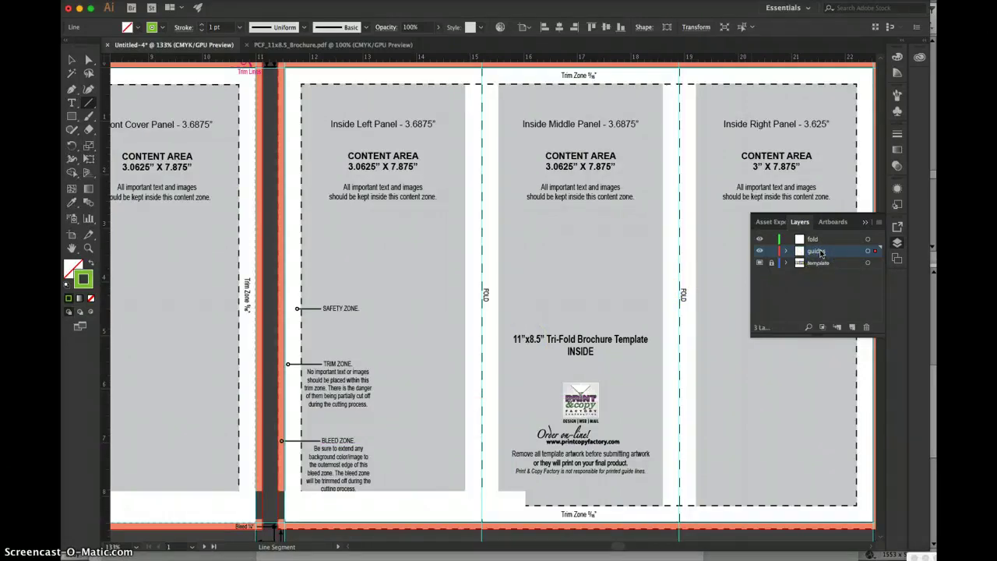
{"action": "scroll", "coordinate": [531, 263], "scroll_direction": "left", "scroll_amount": 15}
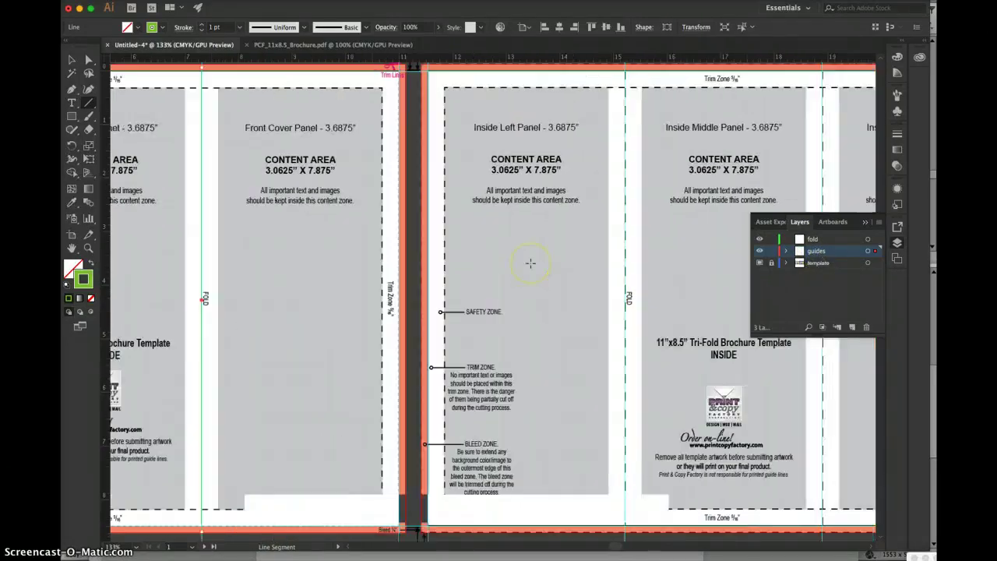
{"action": "scroll", "coordinate": [530, 264], "scroll_direction": "up", "scroll_amount": 4}
{"action": "left_click", "coordinate": [345, 88], "text": "super"}
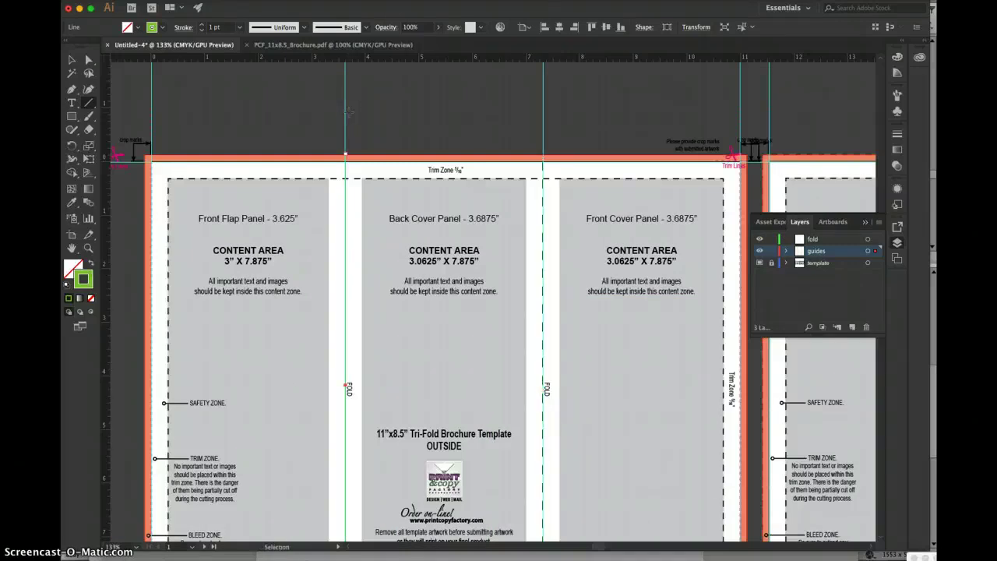
{"action": "key", "text": "super+5"}
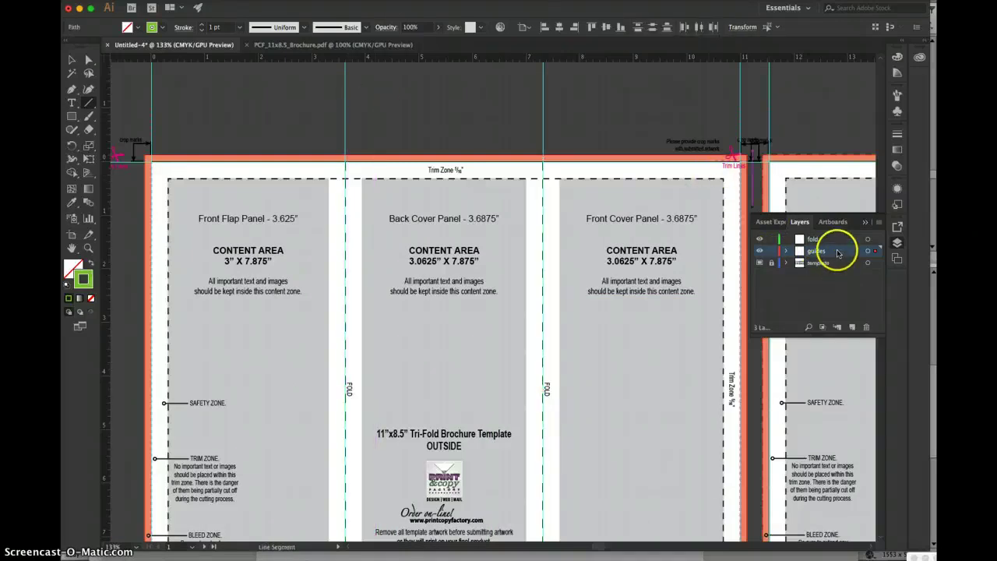
Step: Lock the guides layer and draw vertical green lines along the outside artboard's two fold guides on the fold layer
{"action": "left_click", "coordinate": [834, 242]}
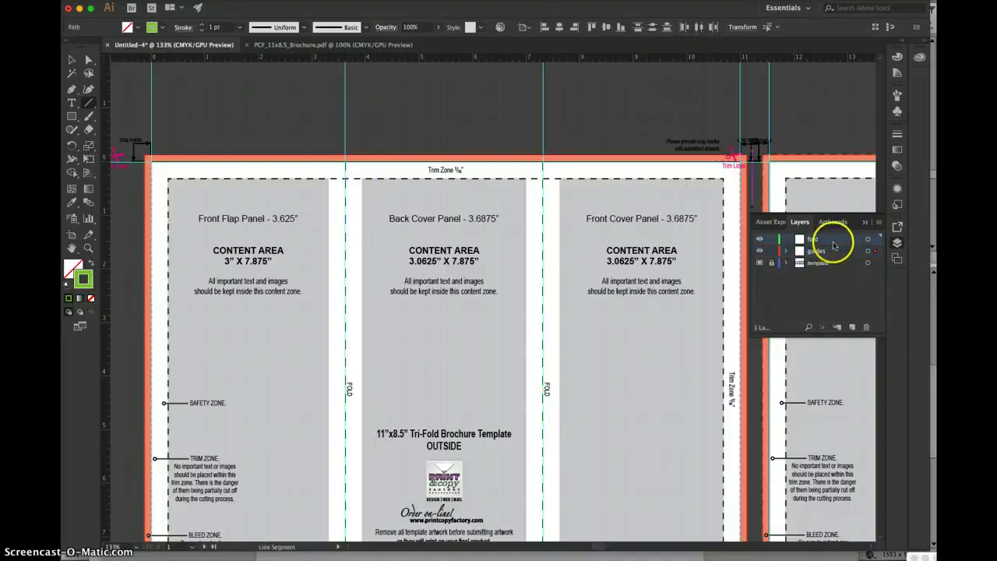
{"action": "left_click", "coordinate": [771, 251]}
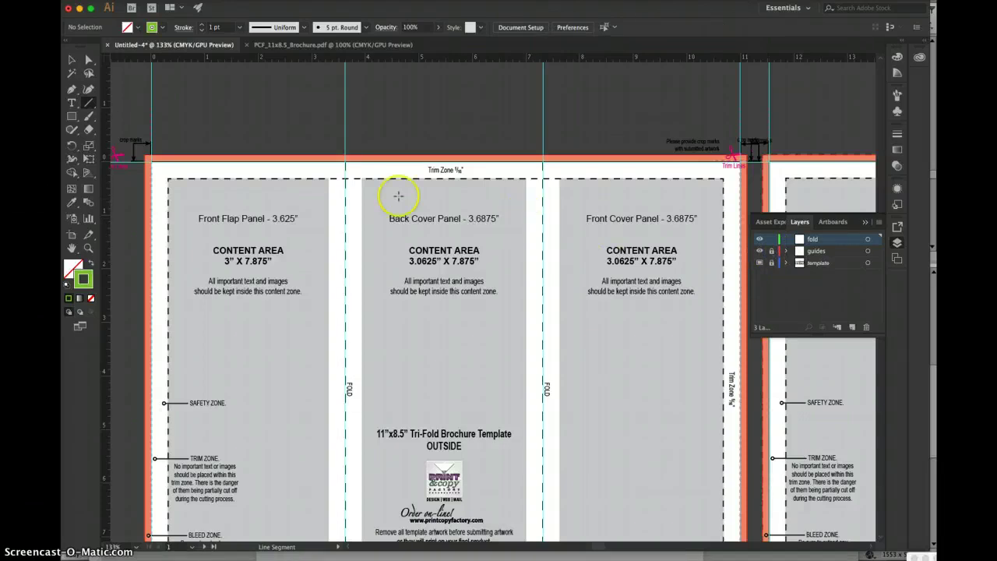
{"action": "scroll", "coordinate": [347, 158], "scroll_direction": "down", "scroll_amount": 3}
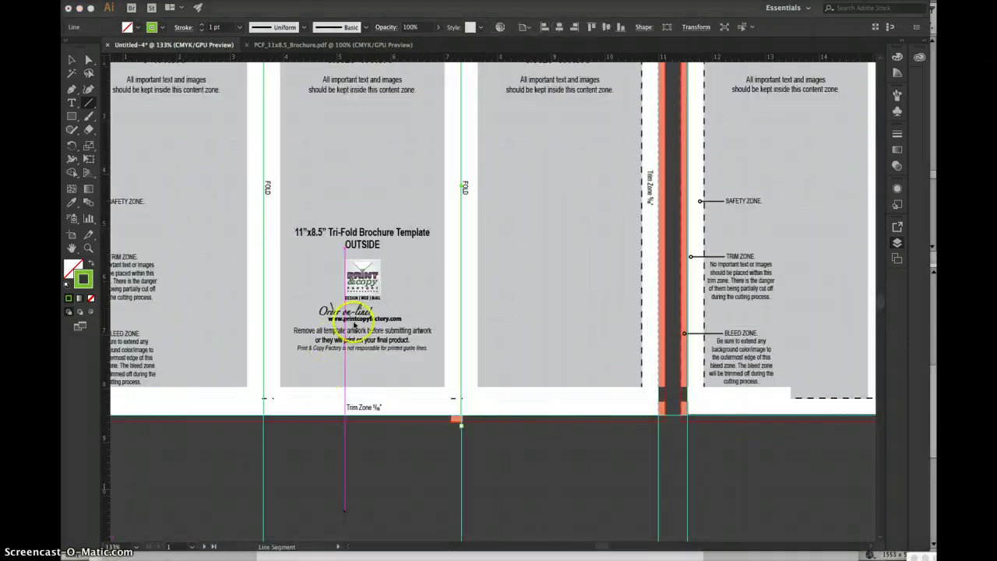
Step: Draw a vertical green line on the fold layer along the fold guide between the Inside Left and Inside Middle panels
{"action": "scroll", "coordinate": [355, 326], "scroll_direction": "up", "scroll_amount": 5}
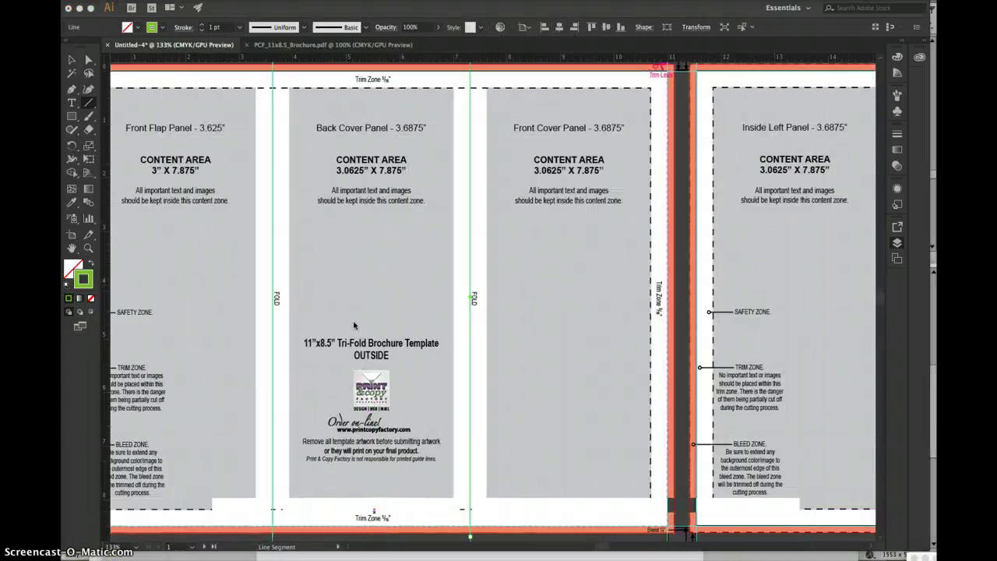
{"action": "scroll", "coordinate": [354, 326], "scroll_direction": "right", "scroll_amount": 8}
{"action": "scroll", "coordinate": [354, 325], "scroll_direction": "right", "scroll_amount": 6}
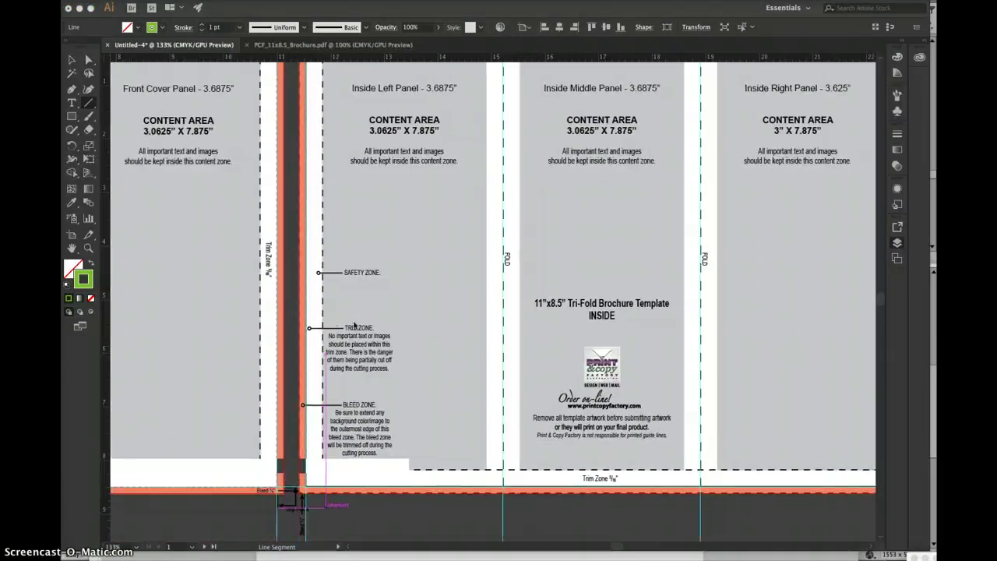
{"action": "scroll", "coordinate": [355, 326], "scroll_direction": "up", "scroll_amount": 3}
{"action": "scroll", "coordinate": [354, 326], "scroll_direction": "right", "scroll_amount": 2}
{"action": "scroll", "coordinate": [354, 325], "scroll_direction": "down", "scroll_amount": 1}
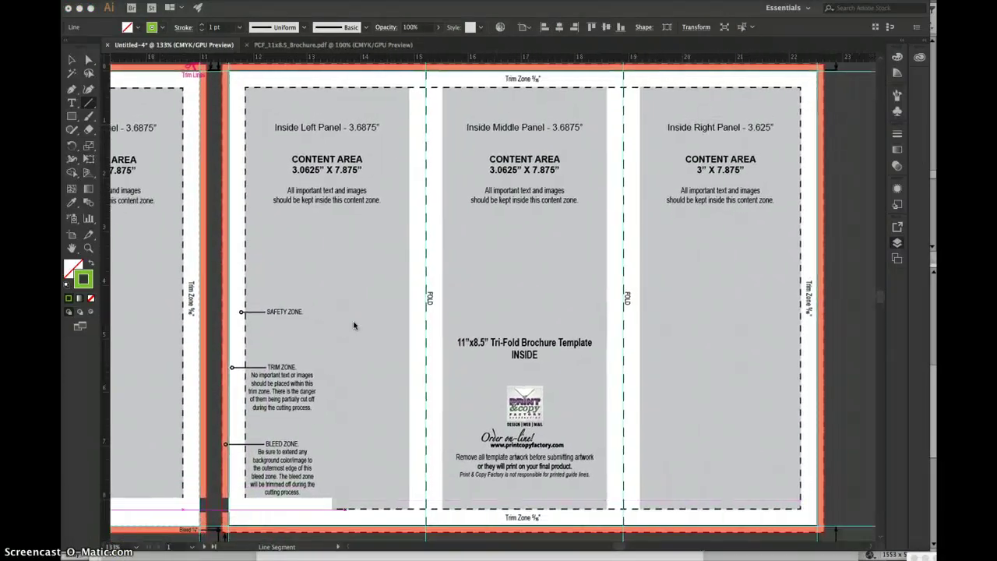
{"action": "scroll", "coordinate": [429, 78], "scroll_direction": "up", "scroll_amount": 1}
{"action": "left_click", "coordinate": [431, 88]}
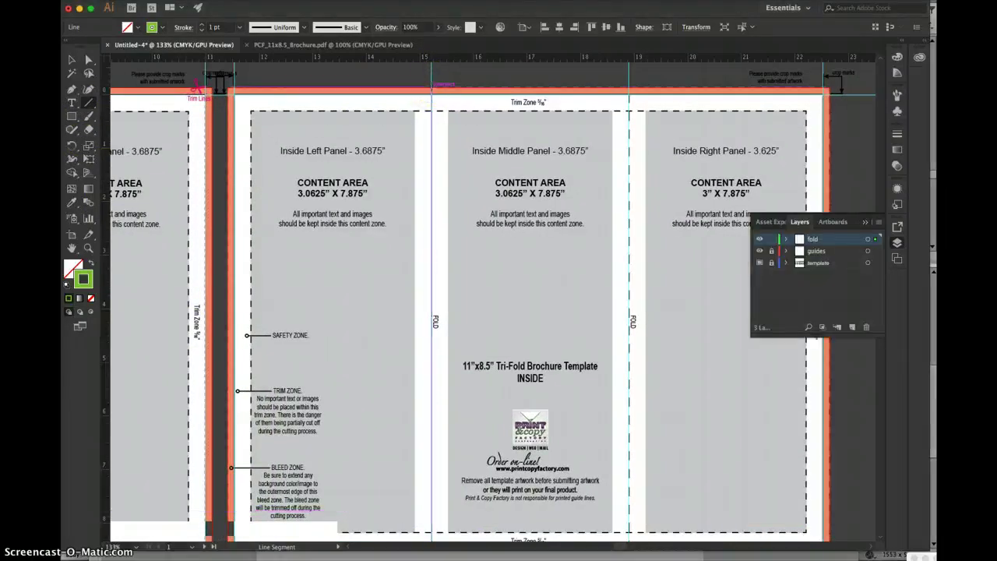
{"action": "mouse_move", "coordinate": [431, 83]}
{"action": "left_mouse_down"}
{"action": "mouse_move", "coordinate": [433, 540]}
{"action": "mouse_move", "coordinate": [431, 467]}
{"action": "left_mouse_up"}
Step: Draw a vertical green line on the fold layer along the fold guide between the Inside Middle and Inside Right panels
{"action": "scroll", "coordinate": [466, 402], "scroll_direction": "up", "scroll_amount": 3}
{"action": "scroll", "coordinate": [466, 403], "scroll_direction": "right", "scroll_amount": 5}
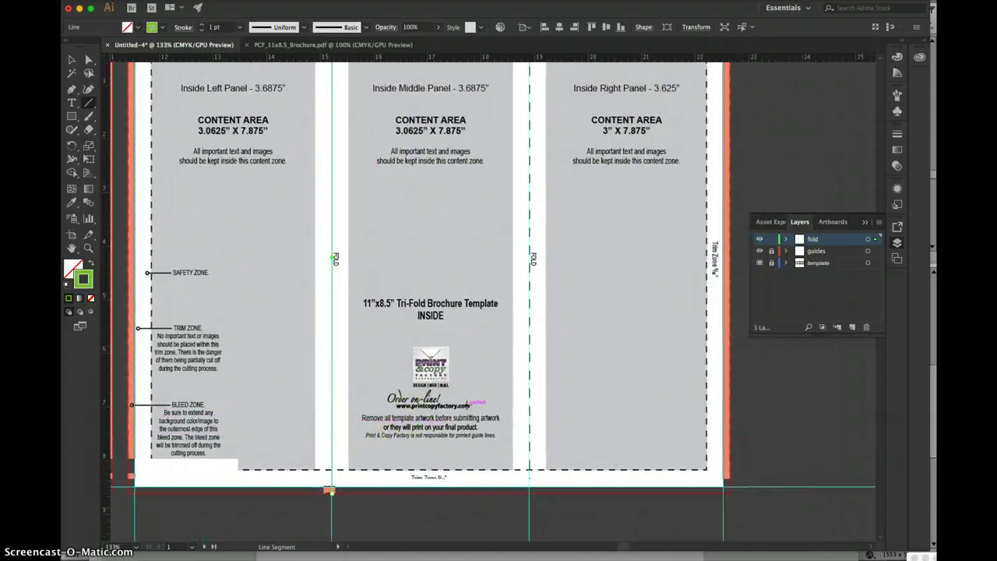
{"action": "scroll", "coordinate": [465, 403], "scroll_direction": "up", "scroll_amount": 2}
{"action": "scroll", "coordinate": [465, 402], "scroll_direction": "right", "scroll_amount": 4}
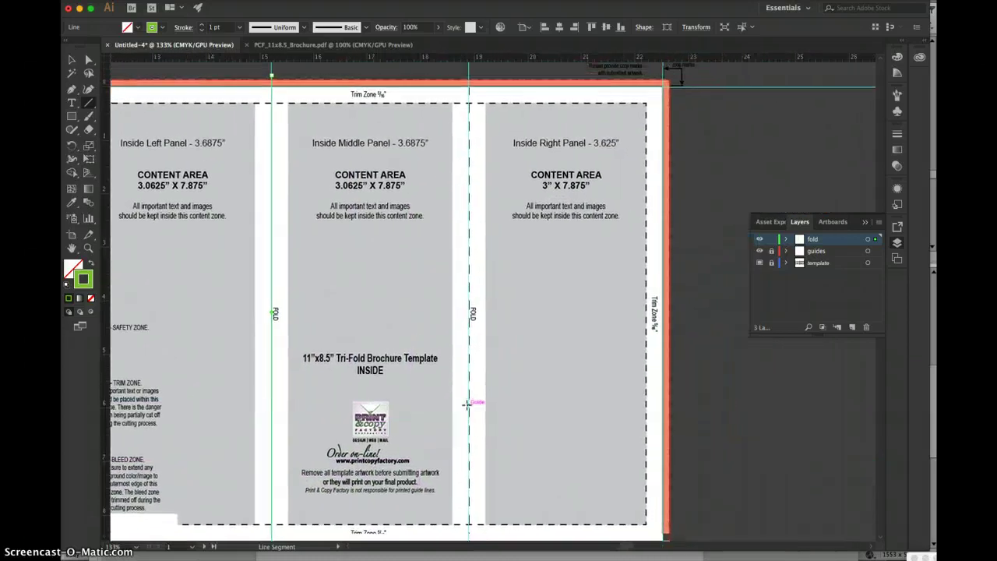
{"action": "scroll", "coordinate": [466, 404], "scroll_direction": "down", "scroll_amount": 1}
{"action": "scroll", "coordinate": [540, 175], "scroll_direction": "up", "scroll_amount": 1}
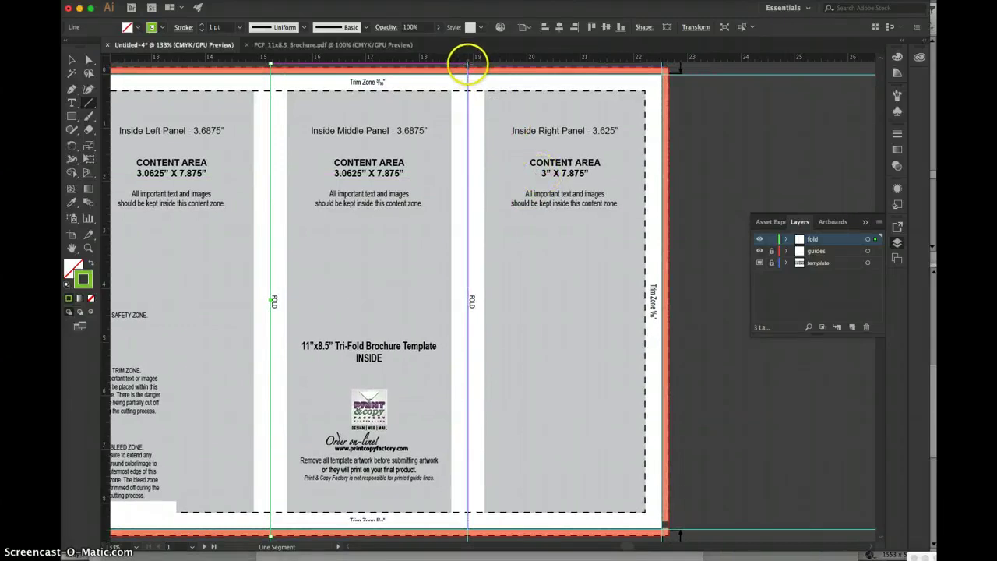
{"action": "left_click_drag", "start_coordinate": [467, 65], "coordinate": [468, 422]}
{"action": "scroll", "coordinate": [469, 537], "scroll_direction": "down", "scroll_amount": 3}
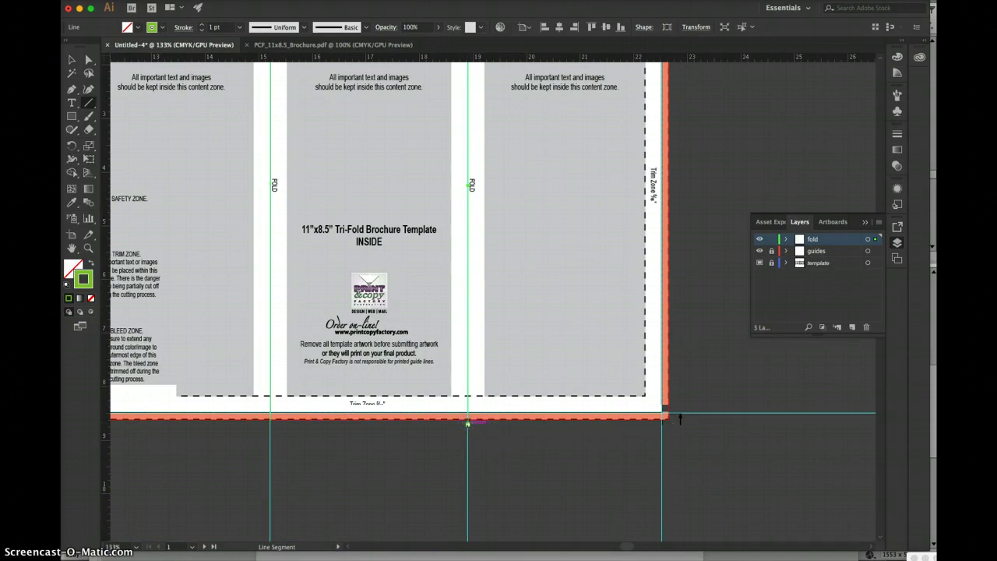
Step: Hide the guides and template layers and inspect the green fold lines across both artboards
{"action": "left_click", "coordinate": [759, 251]}
{"action": "left_click", "coordinate": [760, 262]}
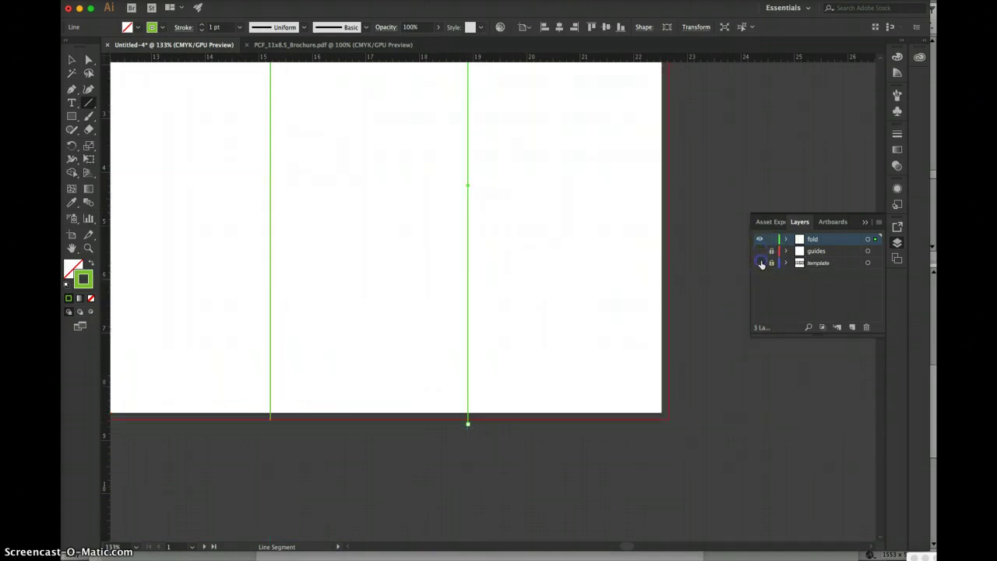
{"action": "scroll", "coordinate": [630, 243], "scroll_direction": "up", "scroll_amount": 3}
{"action": "scroll", "coordinate": [630, 243], "scroll_direction": "left", "scroll_amount": 5}
{"action": "scroll", "coordinate": [630, 243], "scroll_direction": "left", "scroll_amount": 5}
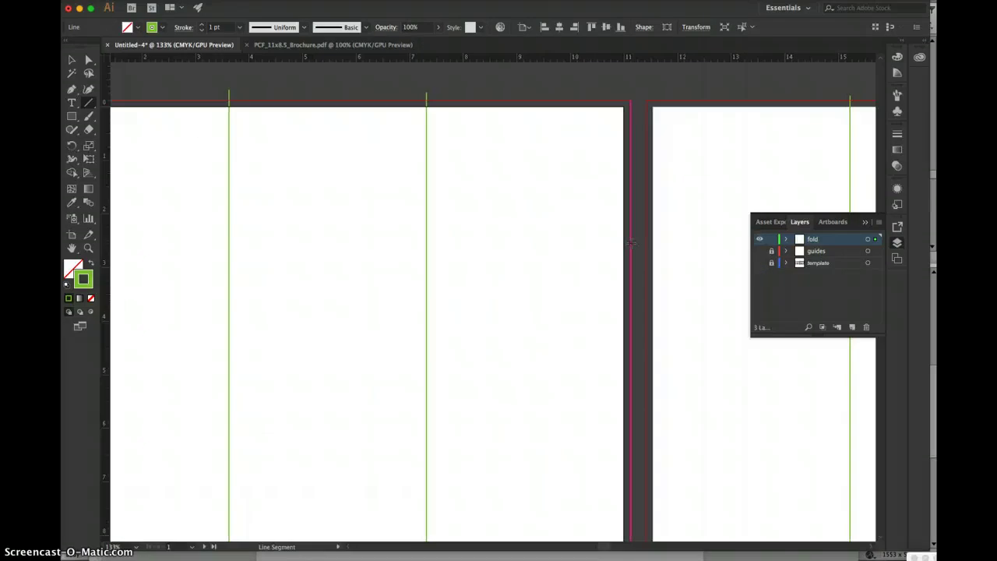
{"action": "scroll", "coordinate": [629, 243], "scroll_direction": "right", "scroll_amount": 5}
{"action": "scroll", "coordinate": [630, 243], "scroll_direction": "right", "scroll_amount": 2}
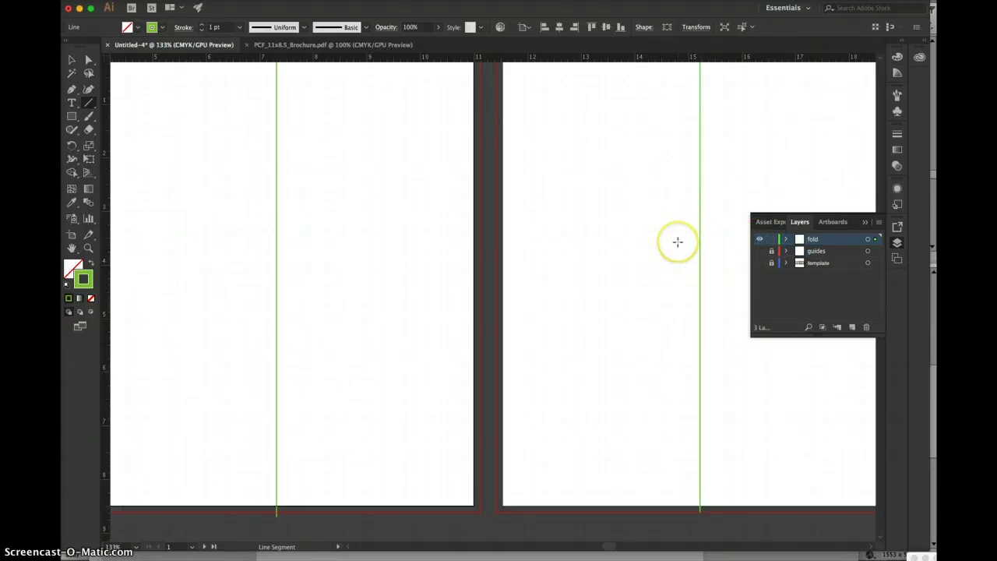
{"action": "scroll", "coordinate": [678, 242], "scroll_direction": "right", "scroll_amount": 3}
{"action": "scroll", "coordinate": [679, 242], "scroll_direction": "left", "scroll_amount": 2}
{"action": "scroll", "coordinate": [678, 242], "scroll_direction": "right", "scroll_amount": 1}
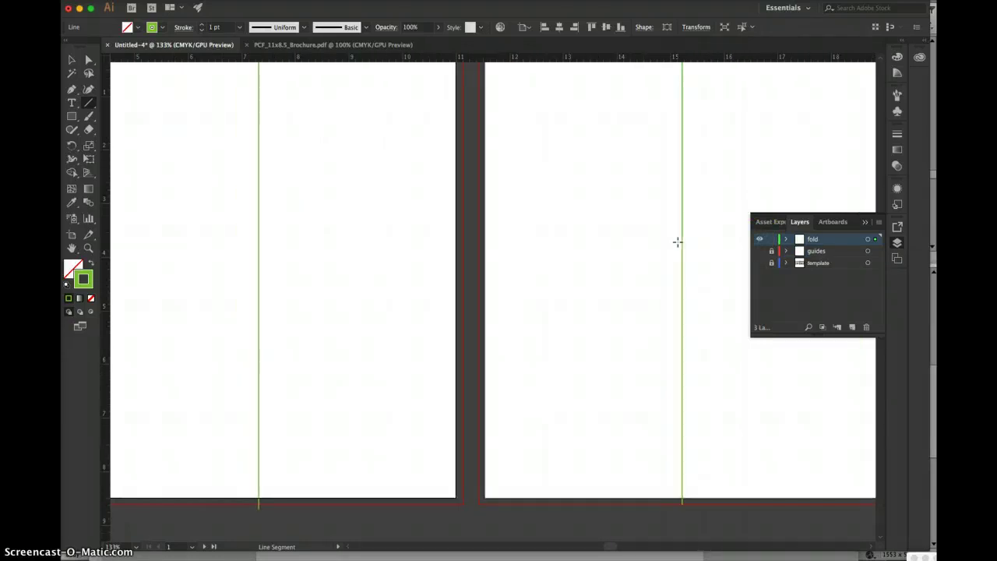
{"action": "scroll", "coordinate": [677, 242], "scroll_direction": "right", "scroll_amount": 5}
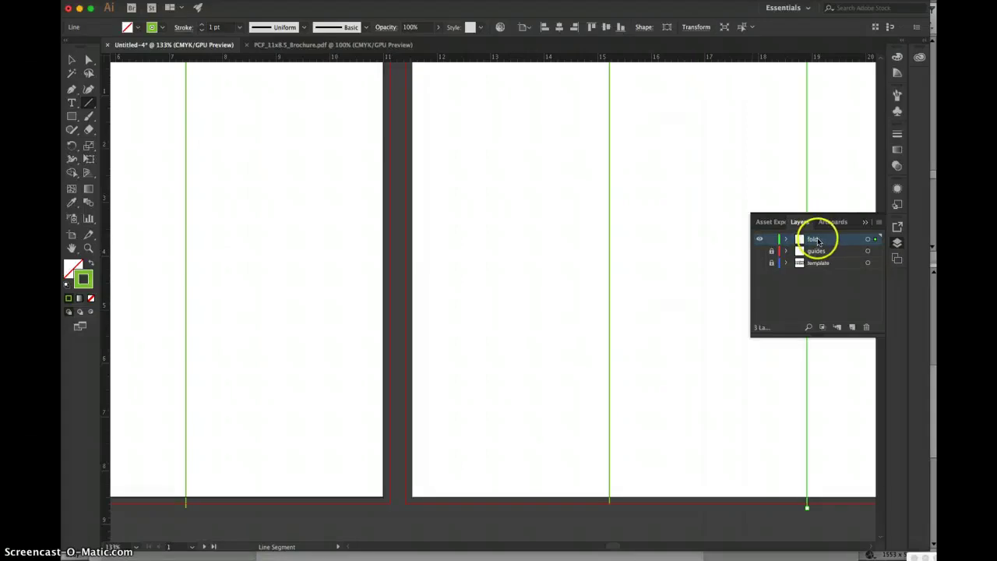
Step: Make the fold layer non-printing in its layer options
{"action": "left_click", "coordinate": [877, 222]}
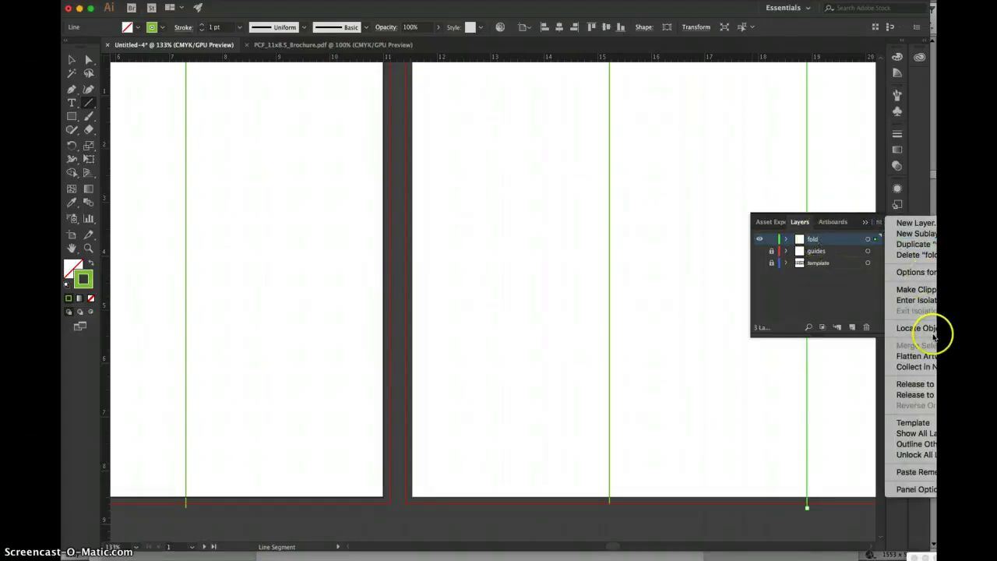
{"action": "left_click", "coordinate": [930, 273]}
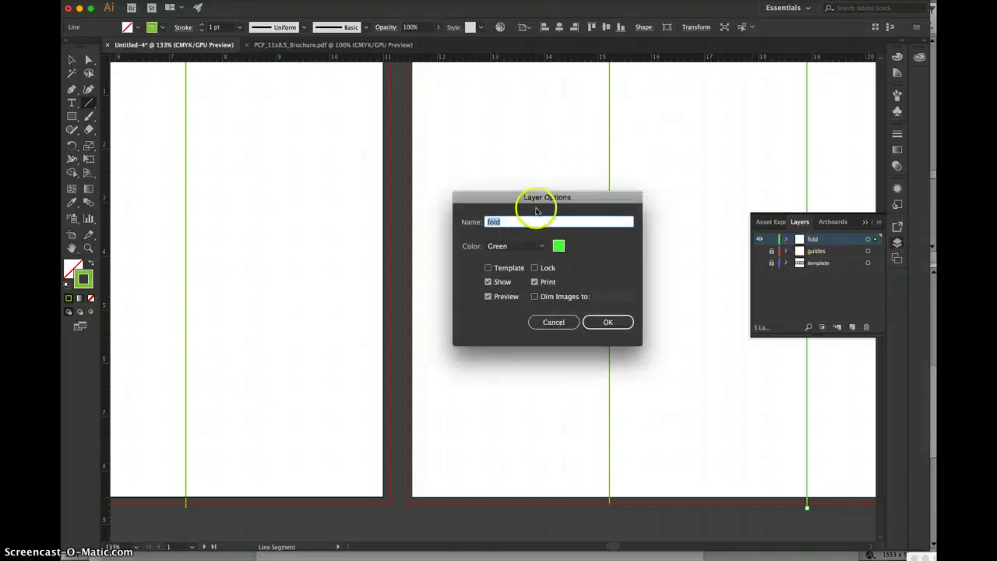
{"action": "left_click", "coordinate": [535, 283]}
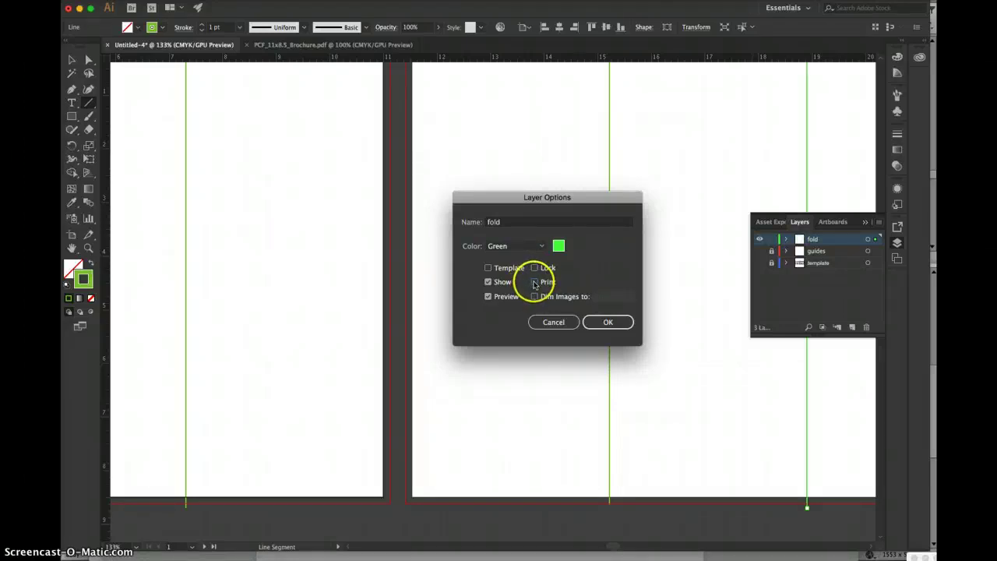
{"action": "left_click", "coordinate": [606, 321]}
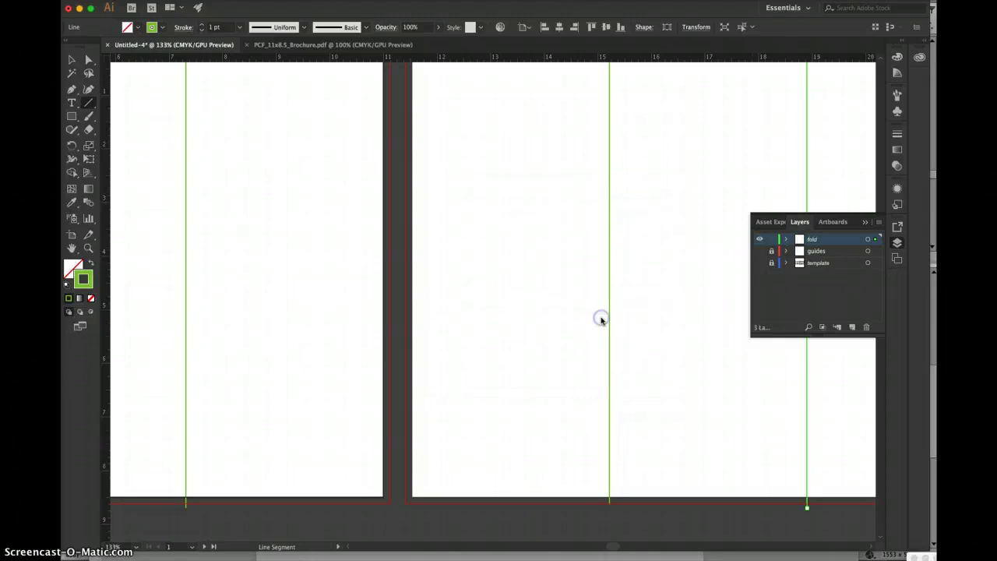
{"action": "left_click", "coordinate": [818, 240]}
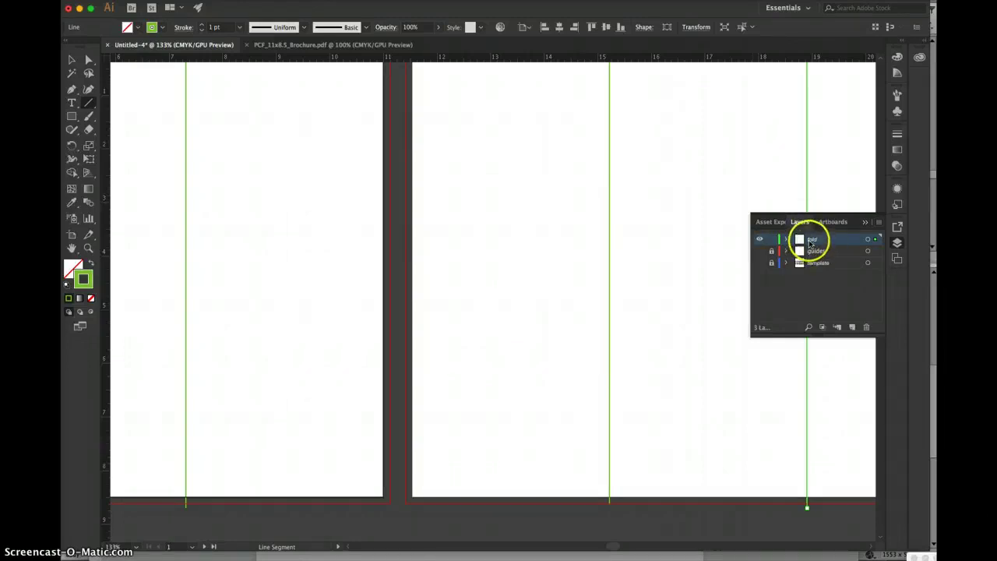
Step: Show the guides and template layers again and bring the outside artboard into view
{"action": "left_click", "coordinate": [761, 250]}
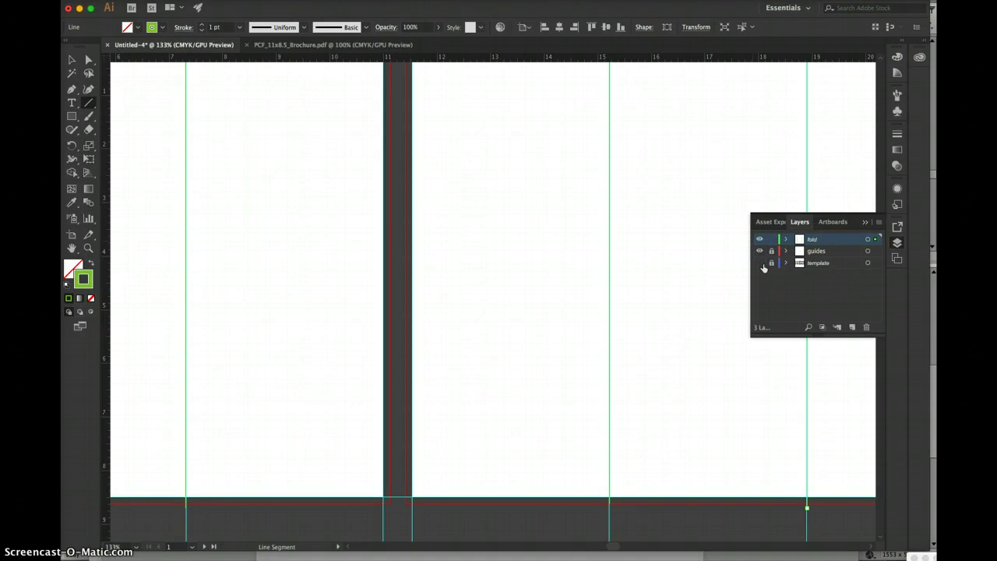
{"action": "left_click", "coordinate": [761, 263]}
{"action": "left_click", "coordinate": [760, 263]}
{"action": "scroll", "coordinate": [599, 305], "scroll_direction": "left", "scroll_amount": 10}
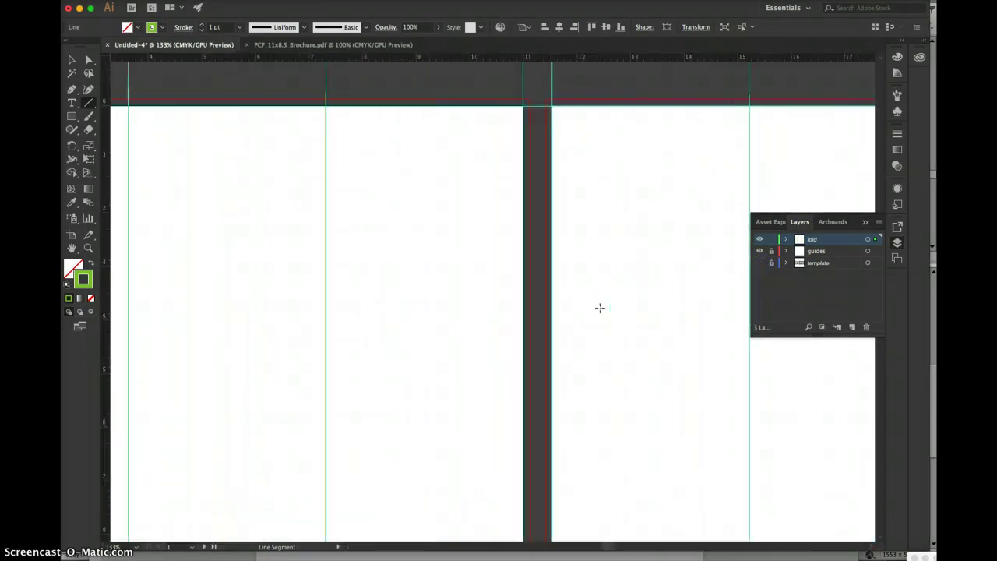
{"action": "scroll", "coordinate": [599, 305], "scroll_direction": "up", "scroll_amount": 3}
{"action": "scroll", "coordinate": [599, 308], "scroll_direction": "down", "scroll_amount": 3}
{"action": "scroll", "coordinate": [600, 307], "scroll_direction": "right", "scroll_amount": 3}
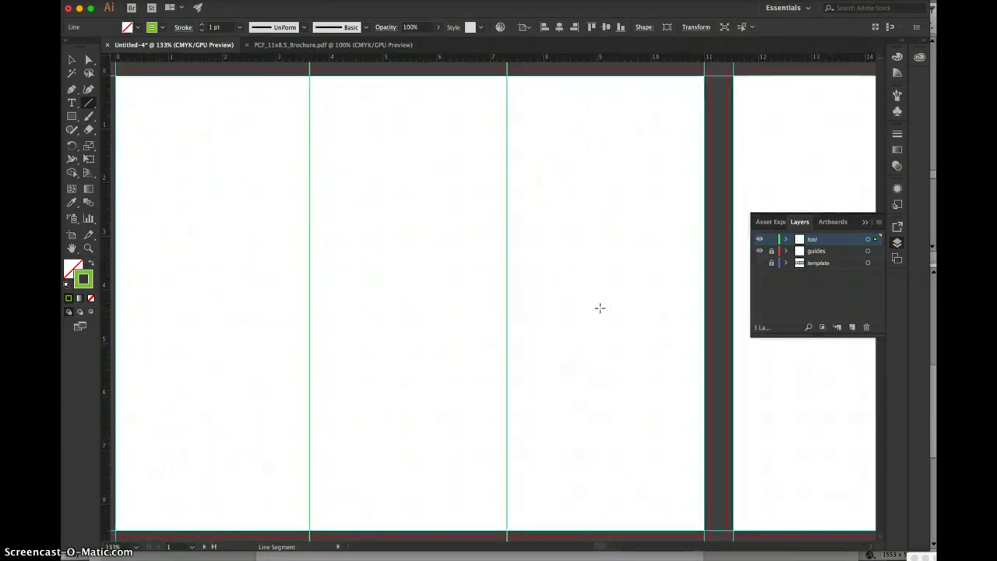
{"action": "left_click", "coordinate": [790, 285]}
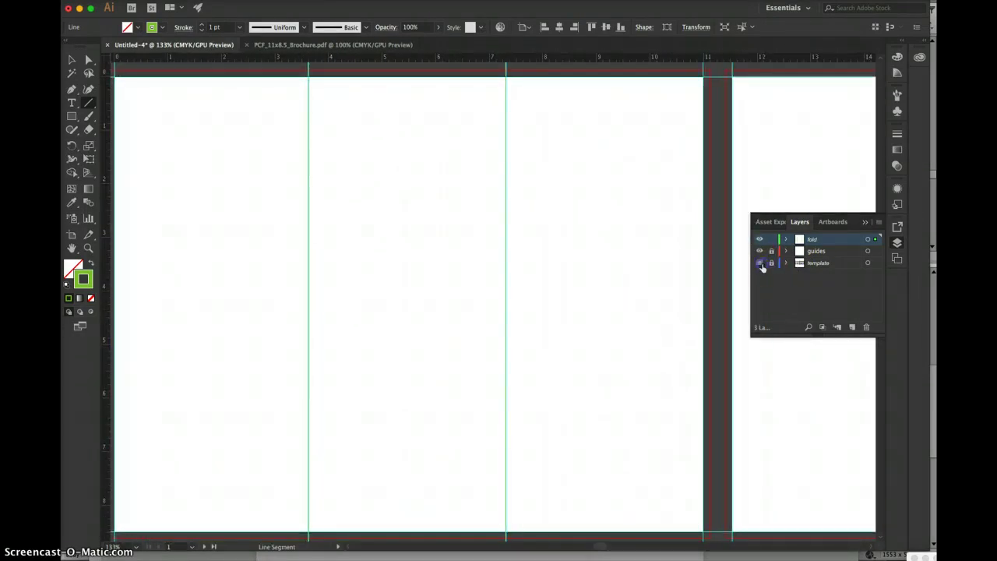
{"action": "left_click", "coordinate": [761, 263]}
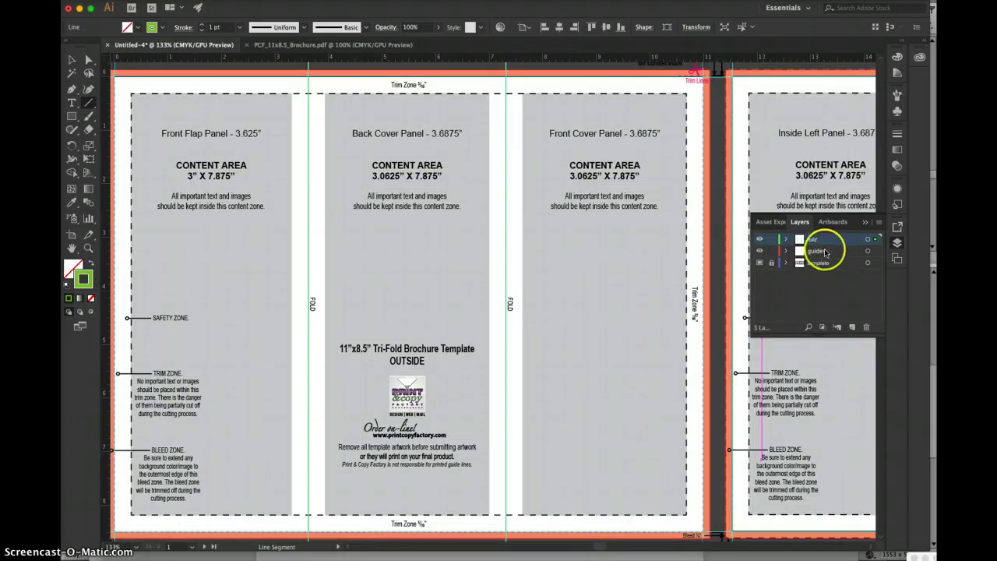
Step: Lock the fold layer and draw a rectangle around the Front Flap Panel's content area on the guides layer
{"action": "left_click", "coordinate": [773, 239]}
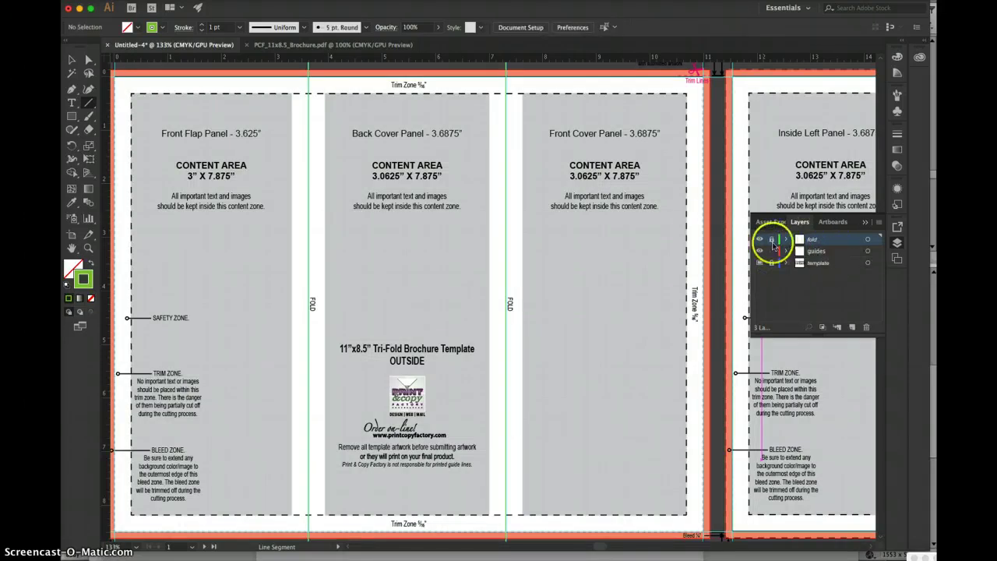
{"action": "left_click", "coordinate": [818, 251]}
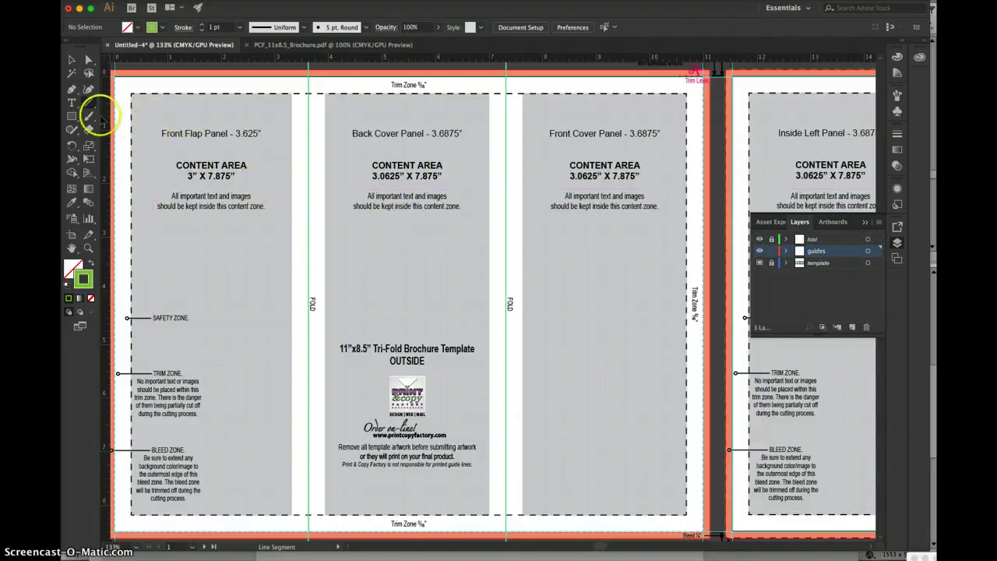
{"action": "left_click", "coordinate": [73, 117]}
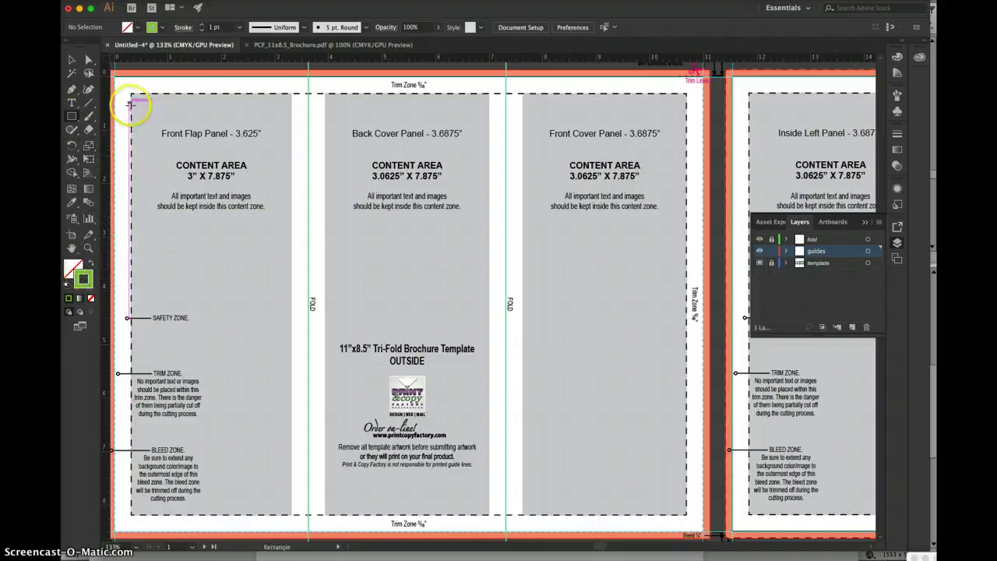
{"action": "left_click_drag", "start_coordinate": [132, 91], "coordinate": [291, 515]}
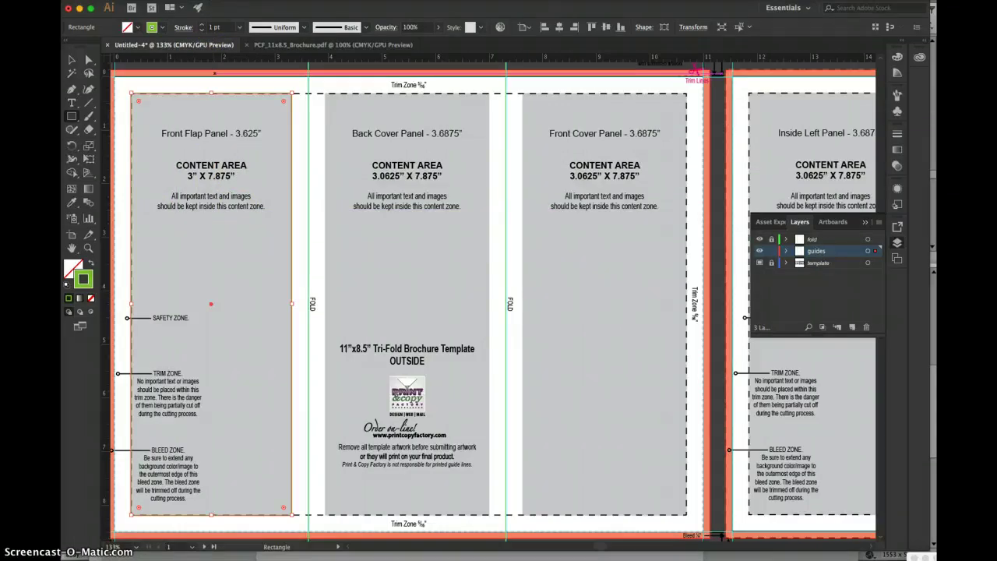
Step: Convert the rectangle around the Front Flap Panel's content area into a guide
{"action": "left_click", "coordinate": [187, 0]}
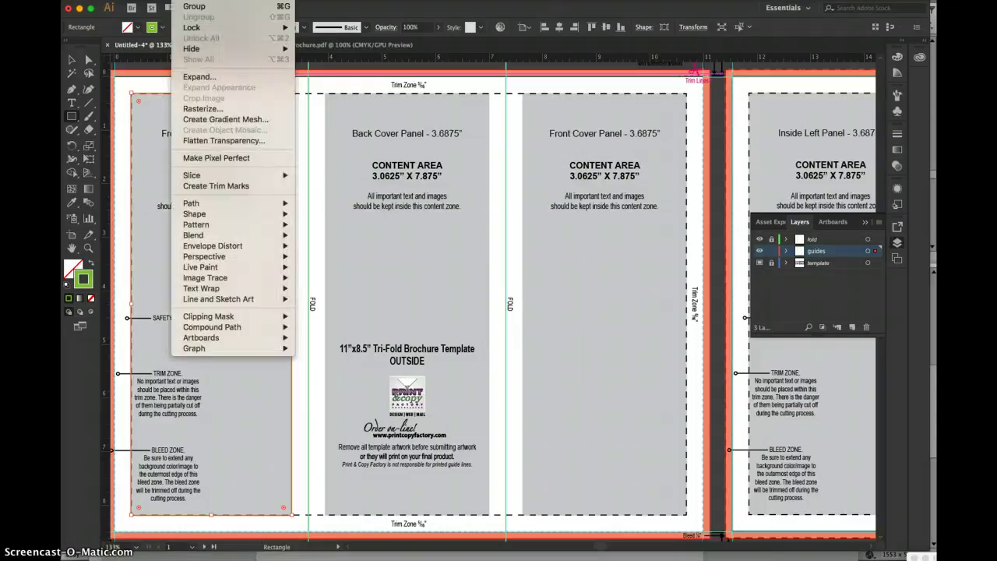
{"action": "mouse_move", "coordinate": [205, 52]}
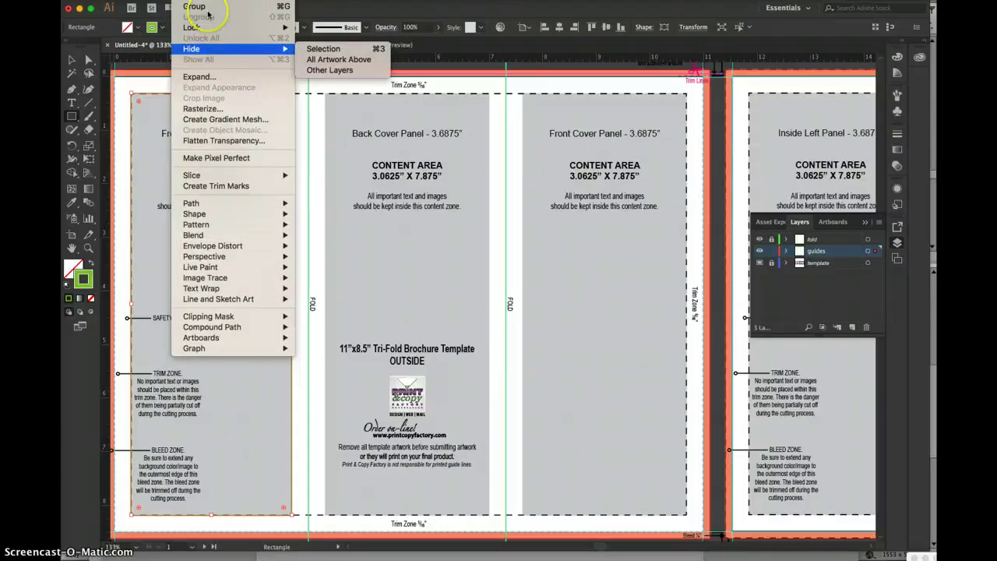
{"action": "mouse_move", "coordinate": [312, 0]}
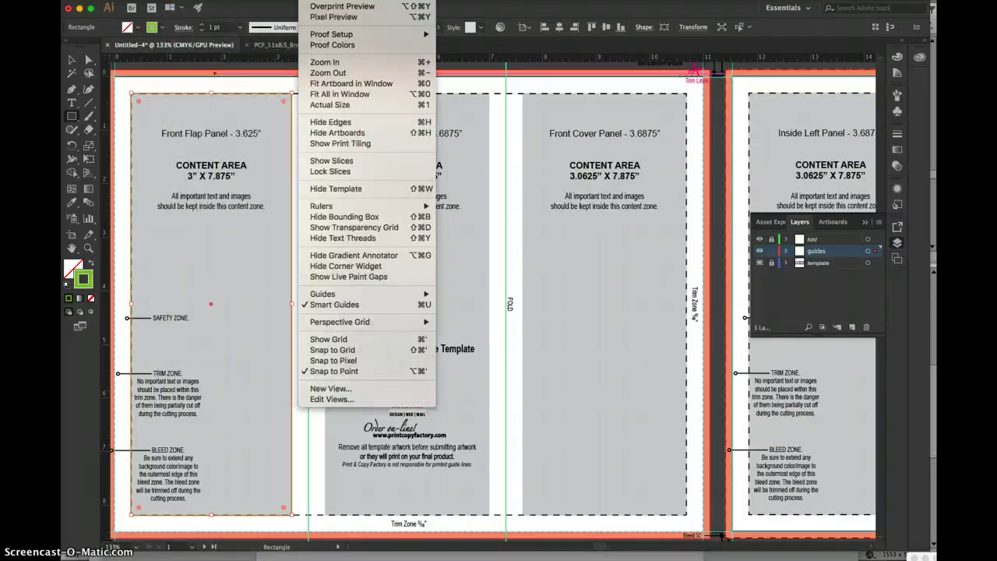
{"action": "mouse_move", "coordinate": [348, 296]}
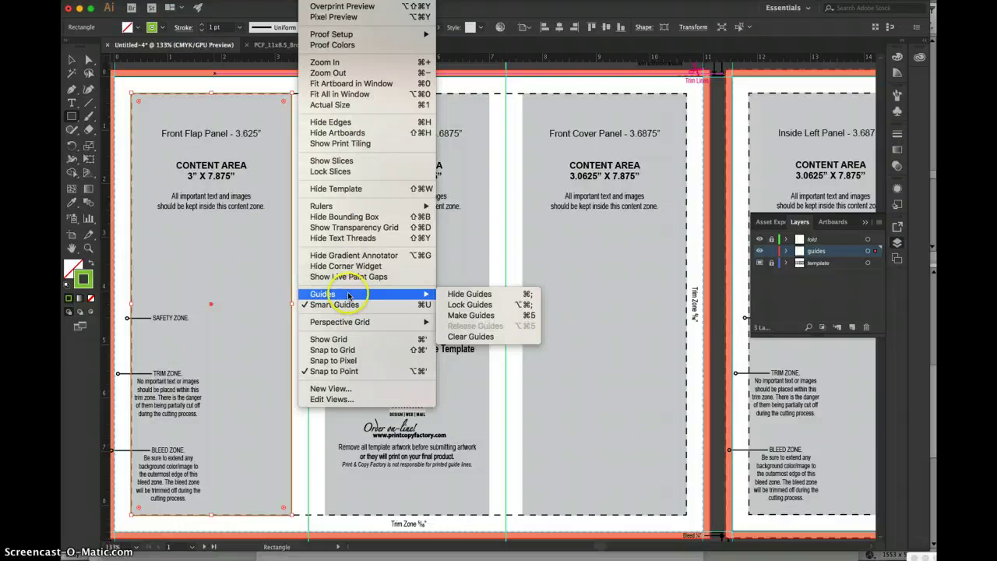
{"action": "left_click", "coordinate": [472, 315]}
Step: Hide the template layer and deselect everything to check the front flap's content-area guide
{"action": "left_click", "coordinate": [759, 263]}
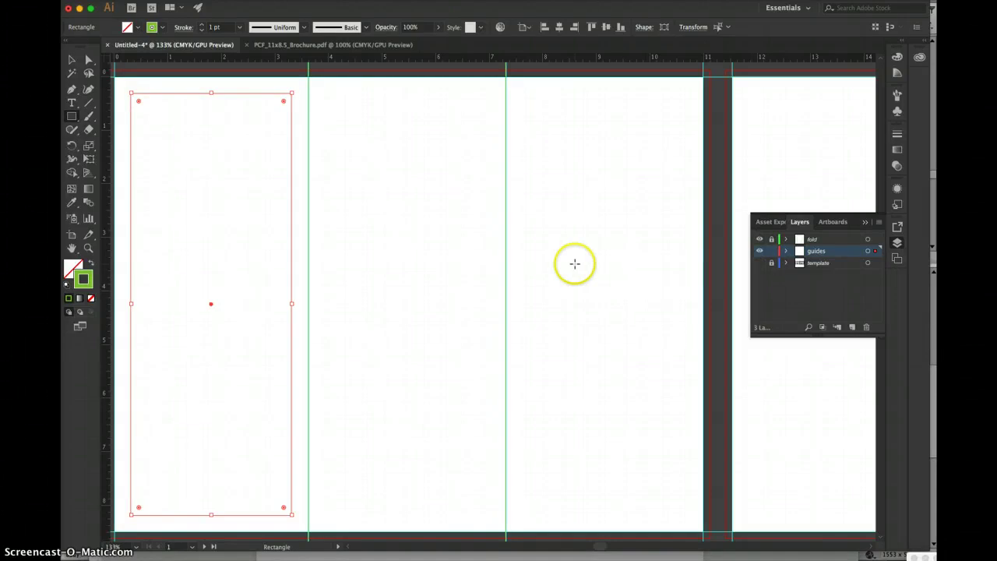
{"action": "key", "text": "super+shift+a"}
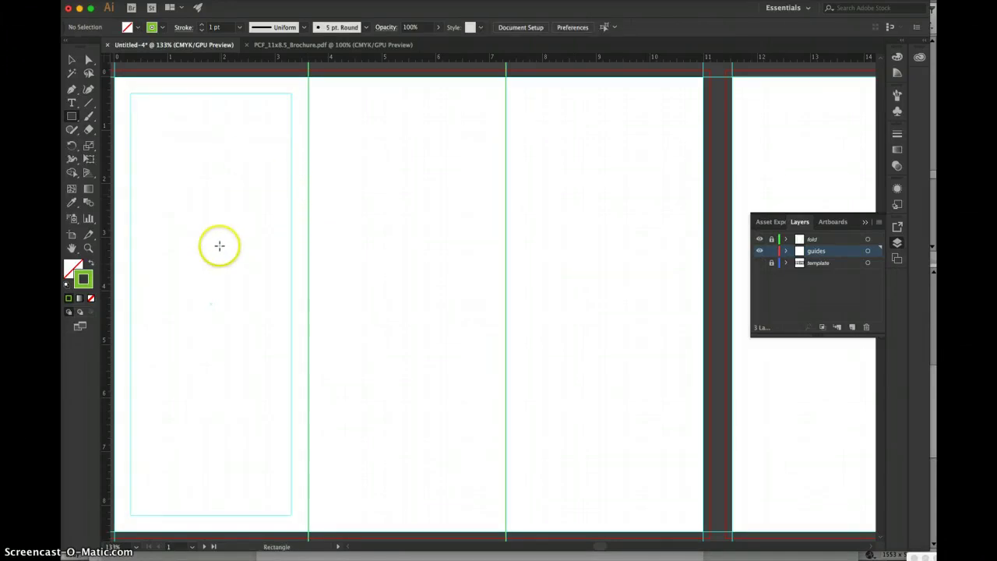
{"action": "scroll", "coordinate": [210, 190], "scroll_direction": "down", "scroll_amount": 3}
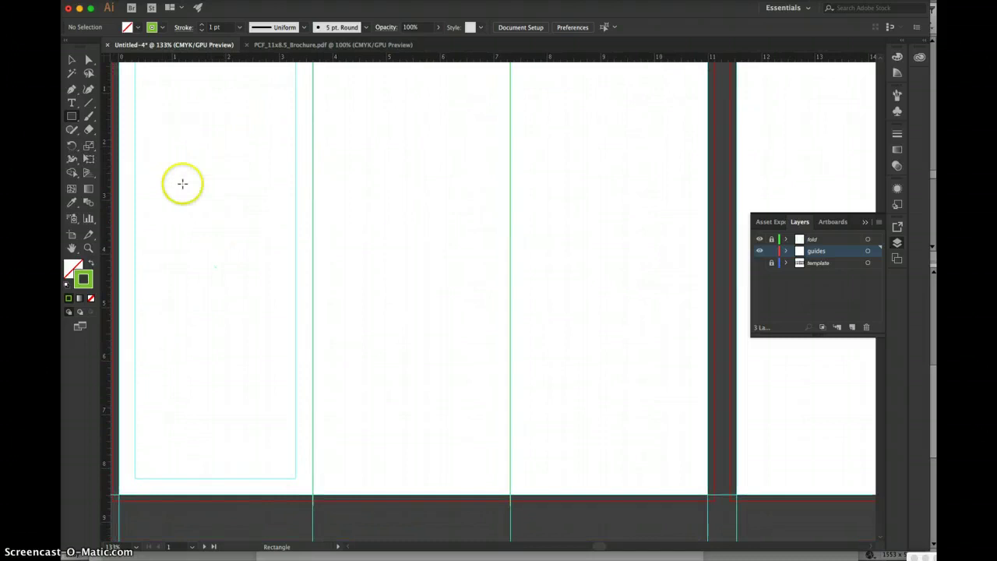
{"action": "scroll", "coordinate": [245, 277], "scroll_direction": "up", "scroll_amount": 2}
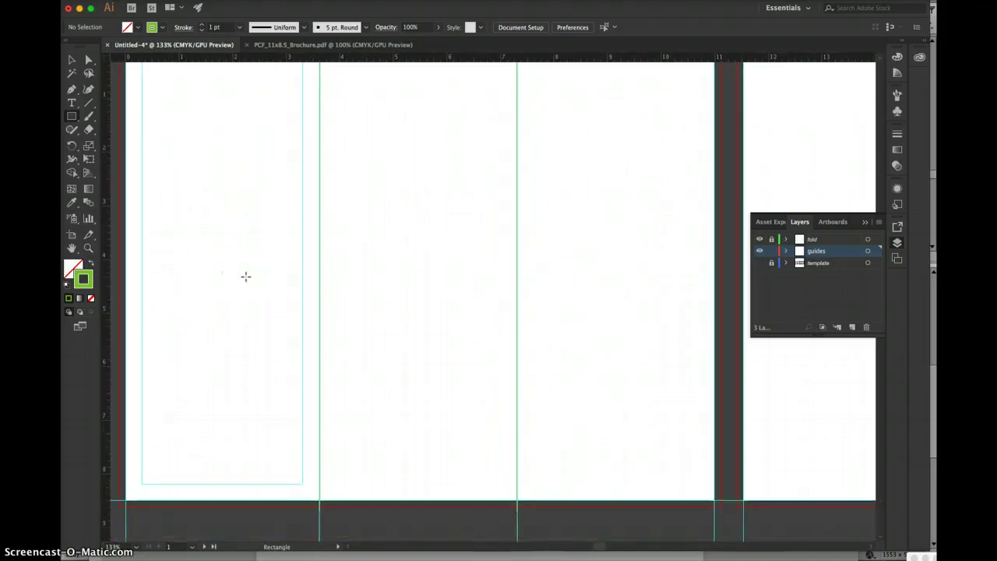
Step: Examine the panels of the outside and inside artboards, checking the content-area, fold and trim guides without the template
{"action": "scroll", "coordinate": [245, 277], "scroll_direction": "up", "scroll_amount": 1}
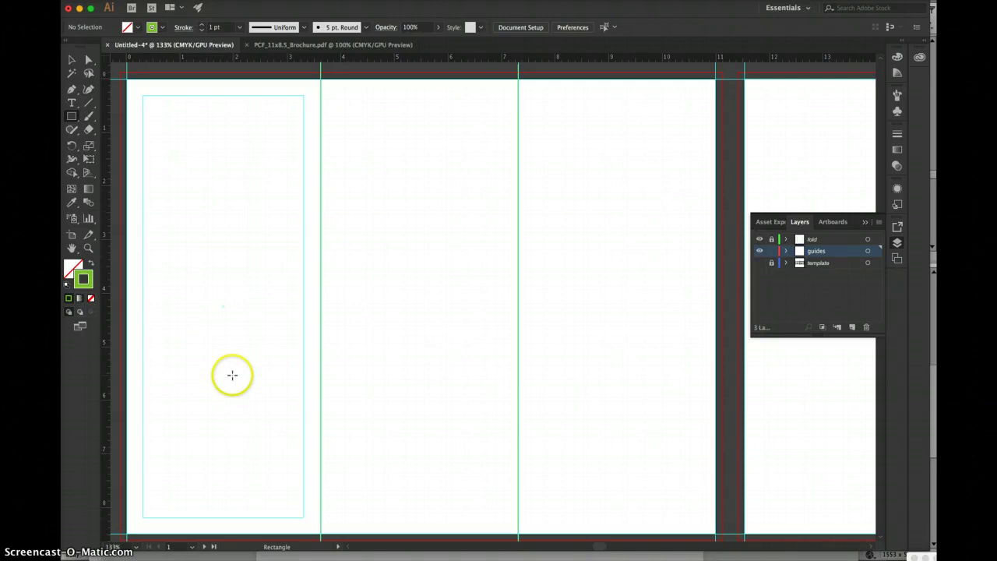
{"action": "scroll", "coordinate": [232, 375], "scroll_direction": "down", "scroll_amount": 2}
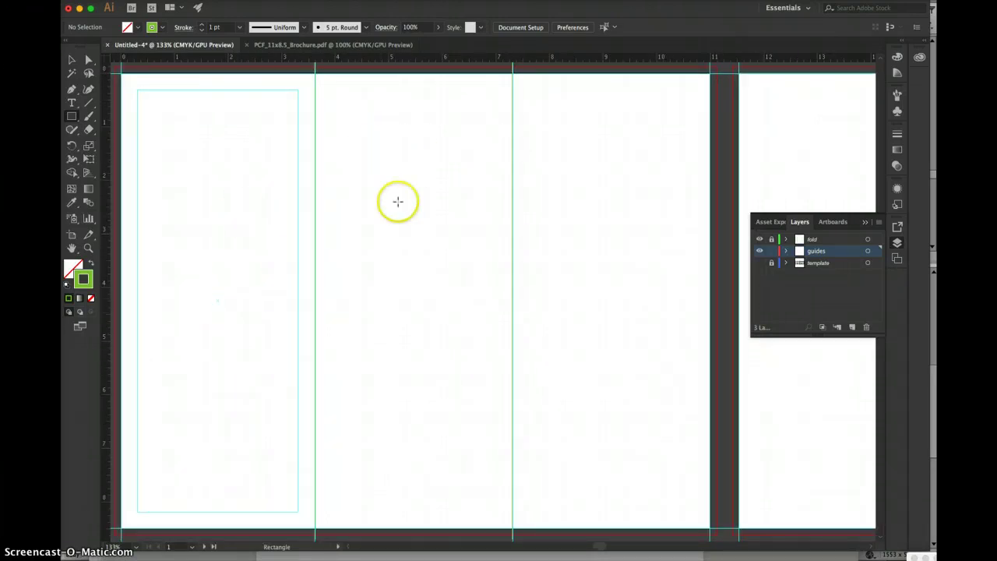
{"action": "scroll", "coordinate": [635, 334], "scroll_direction": "right", "scroll_amount": 6}
{"action": "scroll", "coordinate": [636, 335], "scroll_direction": "down", "scroll_amount": 1}
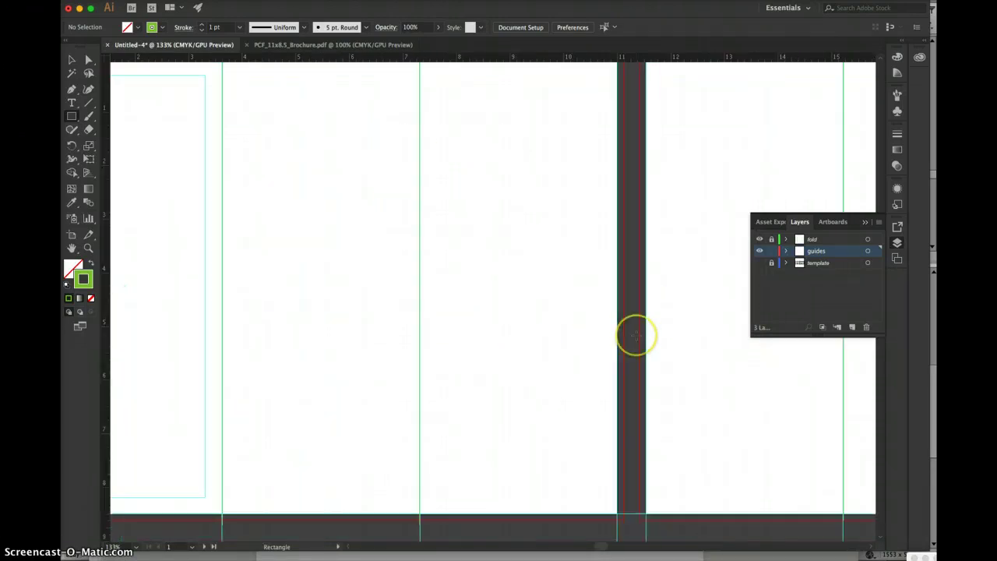
{"action": "scroll", "coordinate": [635, 335], "scroll_direction": "right", "scroll_amount": 15}
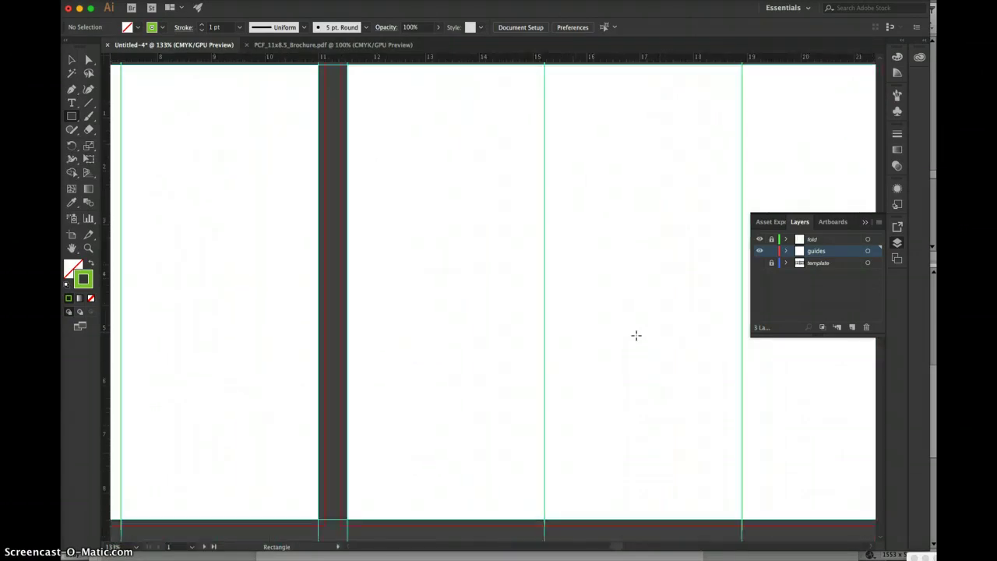
{"action": "scroll", "coordinate": [635, 335], "scroll_direction": "left", "scroll_amount": 10}
{"action": "scroll", "coordinate": [636, 335], "scroll_direction": "up", "scroll_amount": 1}
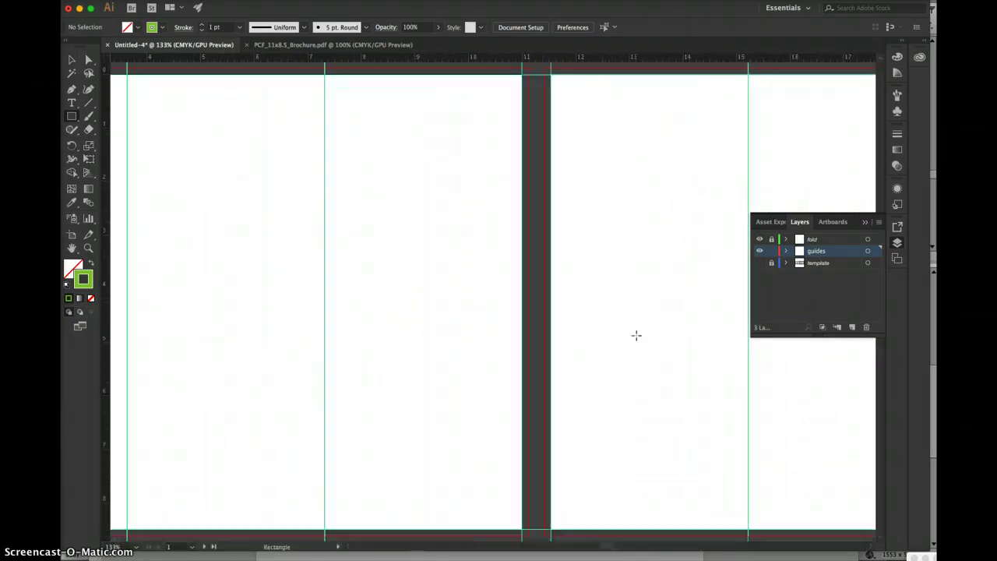
{"action": "scroll", "coordinate": [635, 335], "scroll_direction": "left", "scroll_amount": 4}
{"action": "scroll", "coordinate": [635, 335], "scroll_direction": "up", "scroll_amount": 1}
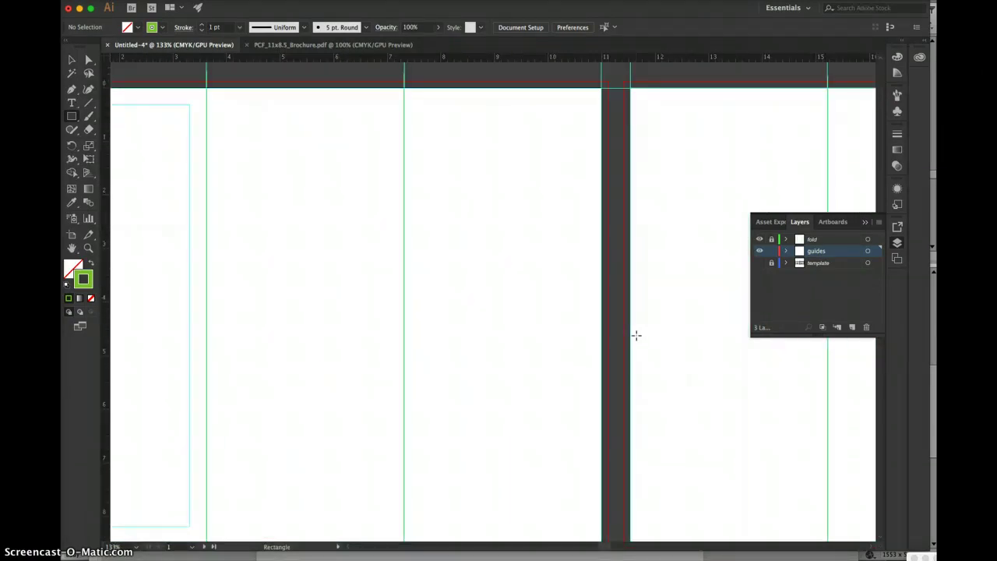
Step: Show the template layer again so the remaining panels' content areas can be traced
{"action": "left_click", "coordinate": [667, 320]}
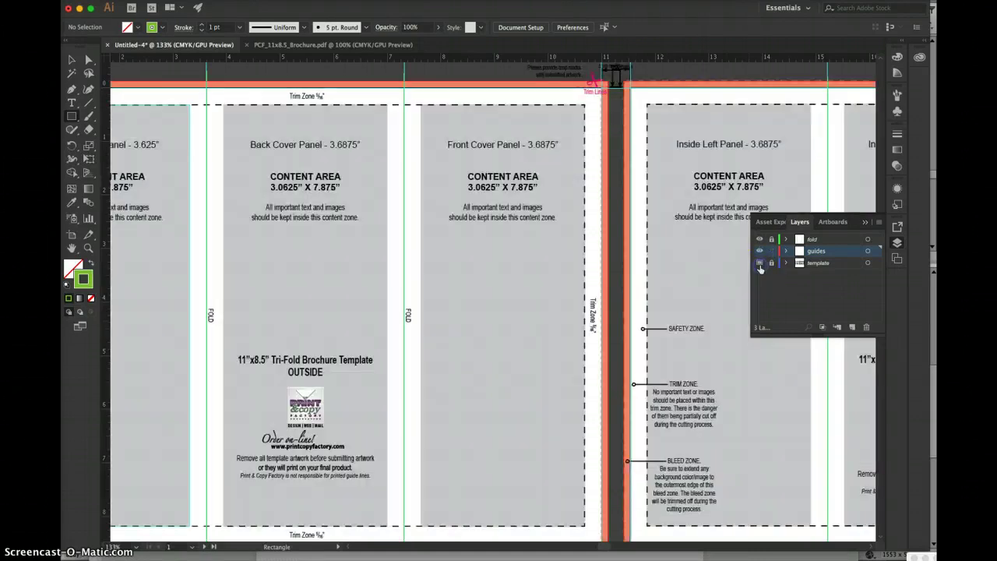
{"action": "left_click", "coordinate": [759, 262]}
{"action": "left_click", "coordinate": [813, 240]}
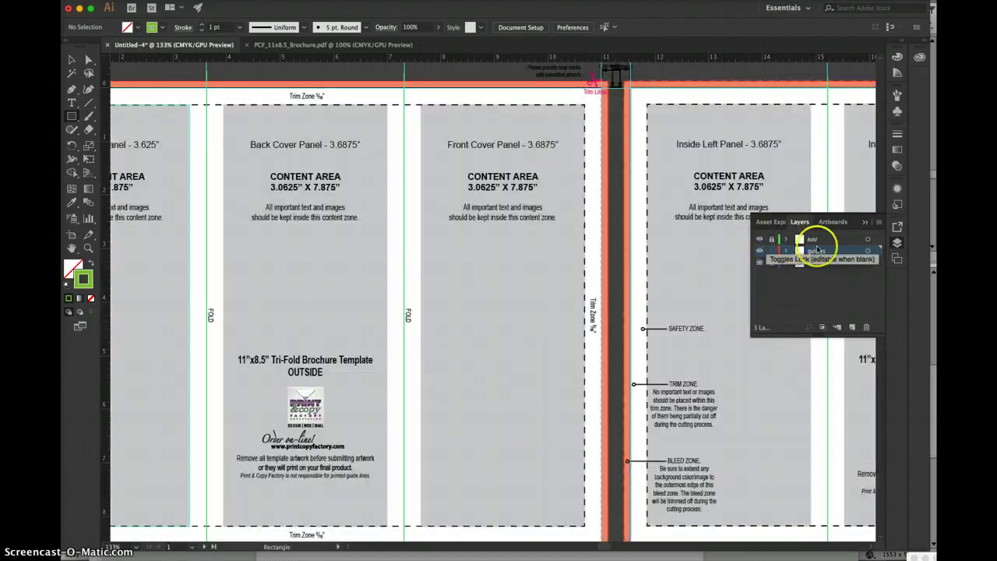